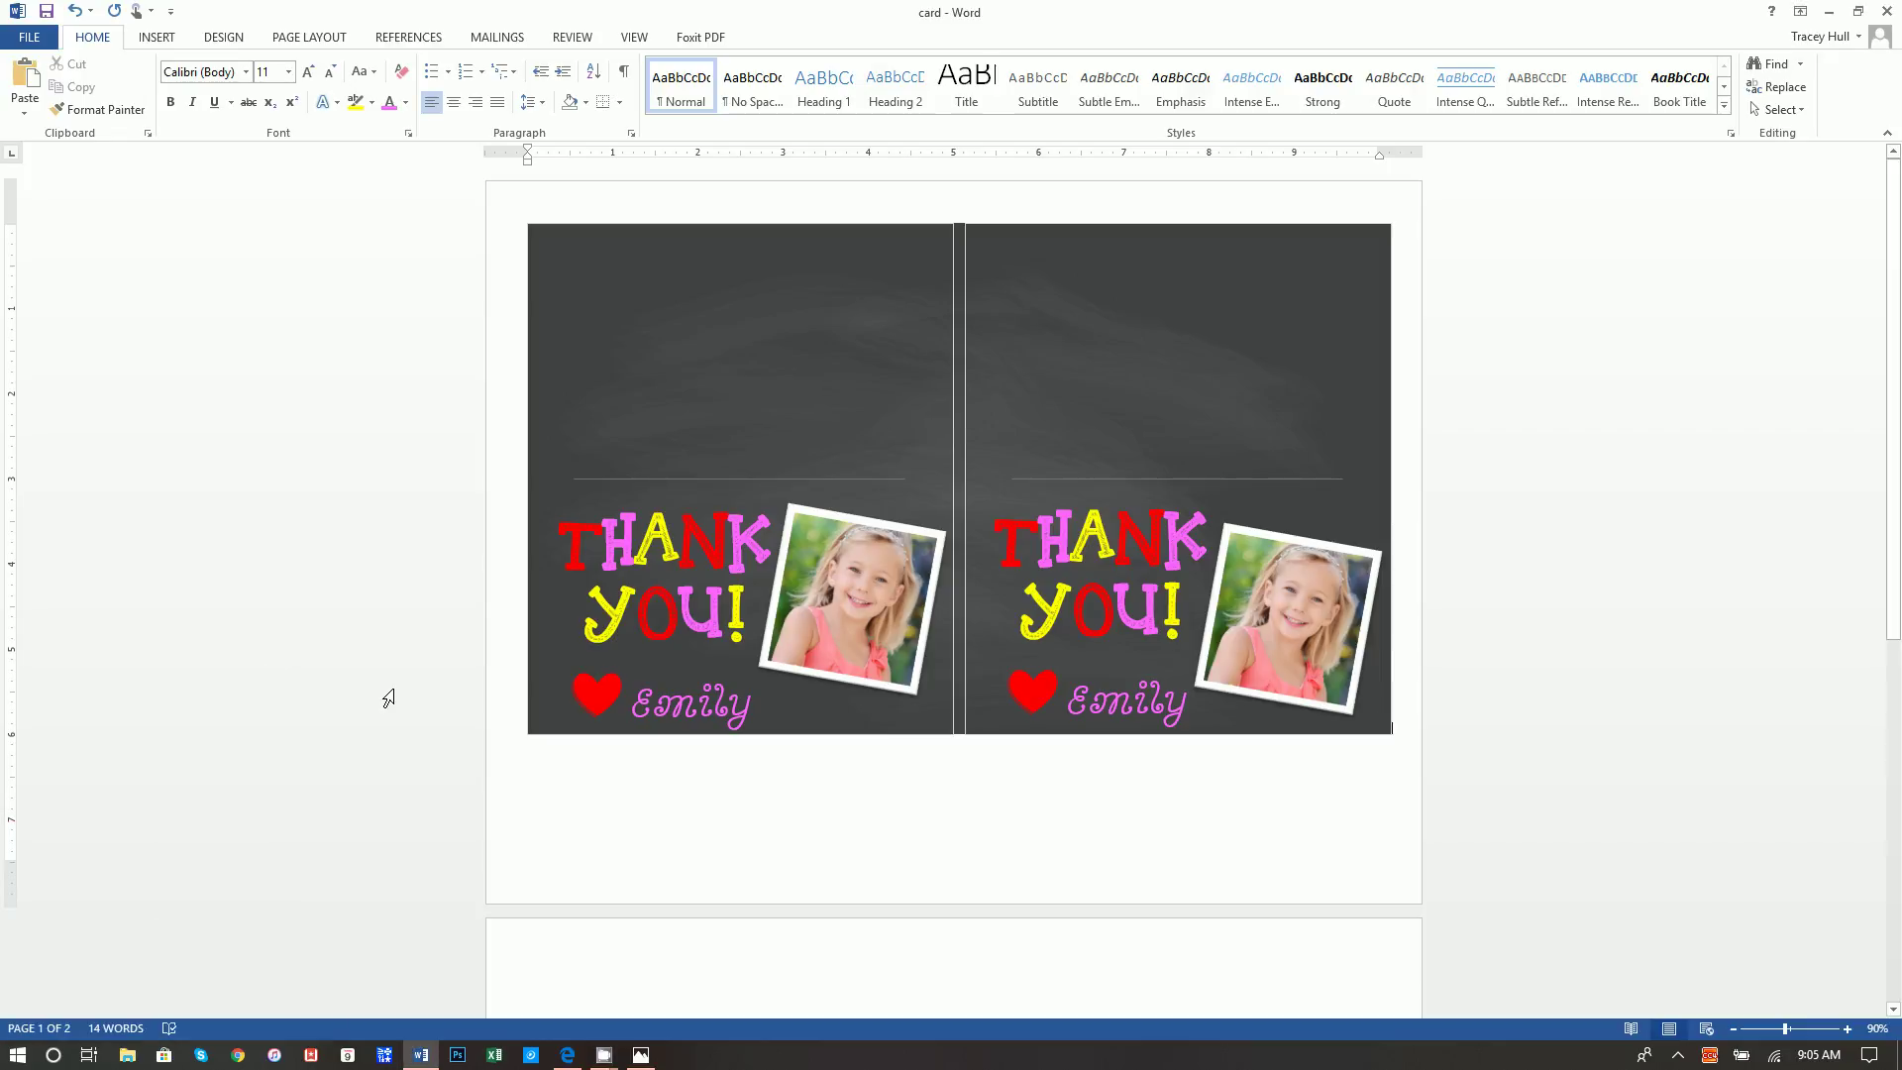
- Review the finished thank-you card document and the photo of its printed front and inside
scroll(929, 845, "down", 3)
scroll(929, 842, "down", 3)
scroll(929, 840, "up", 6)
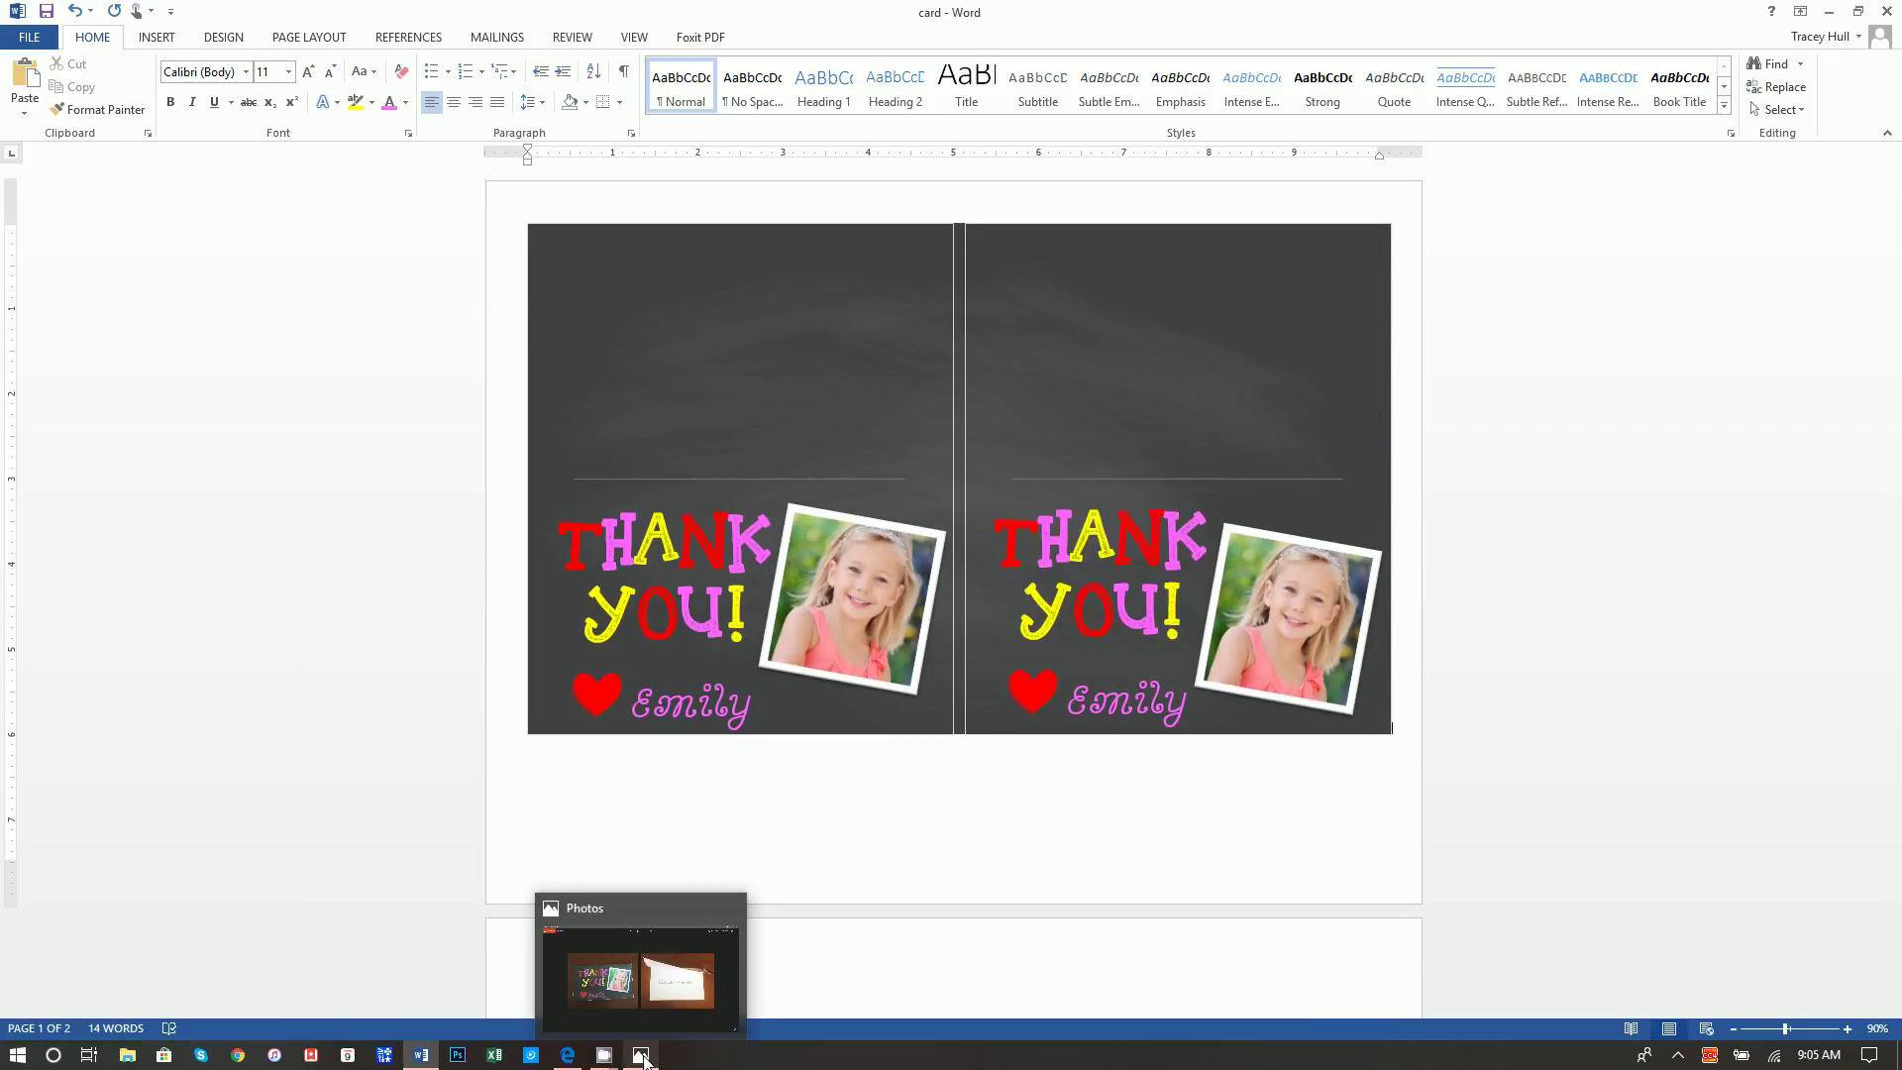
left_click(642, 1056)
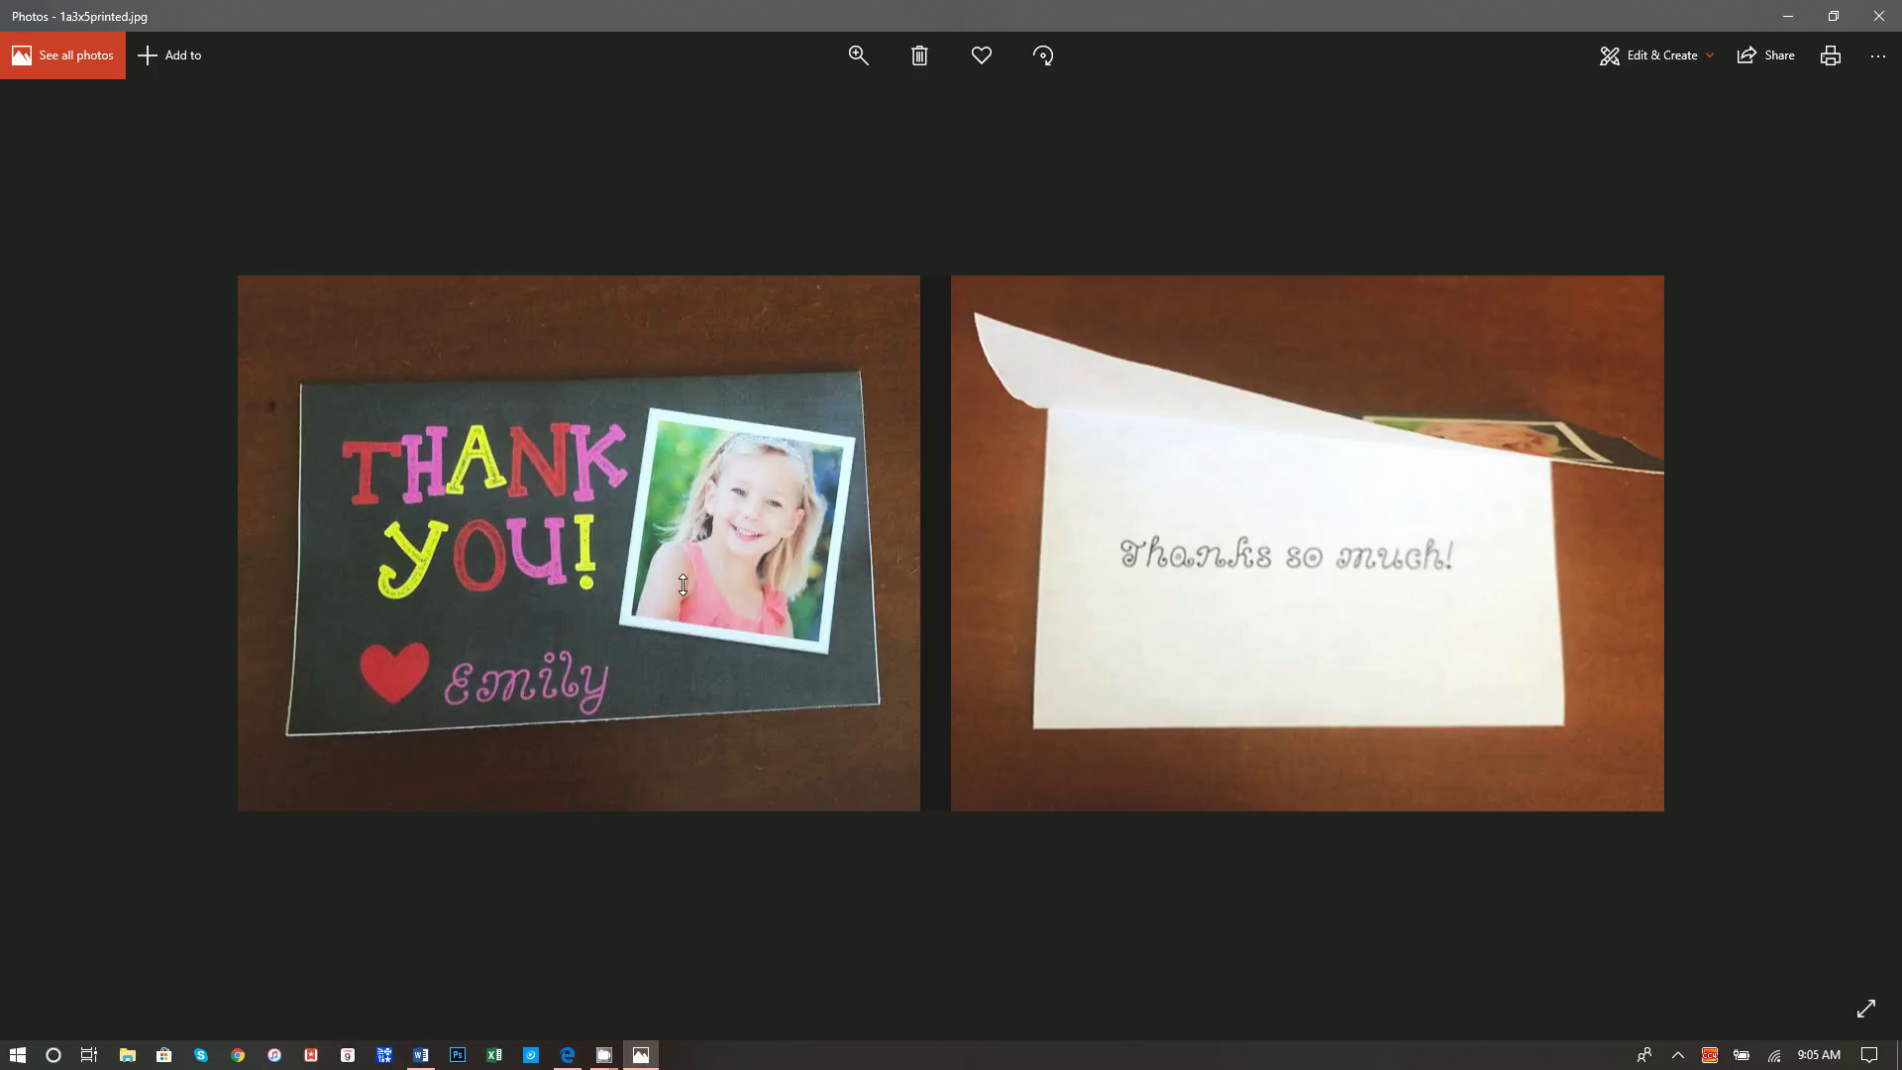
left_click(1774, 10)
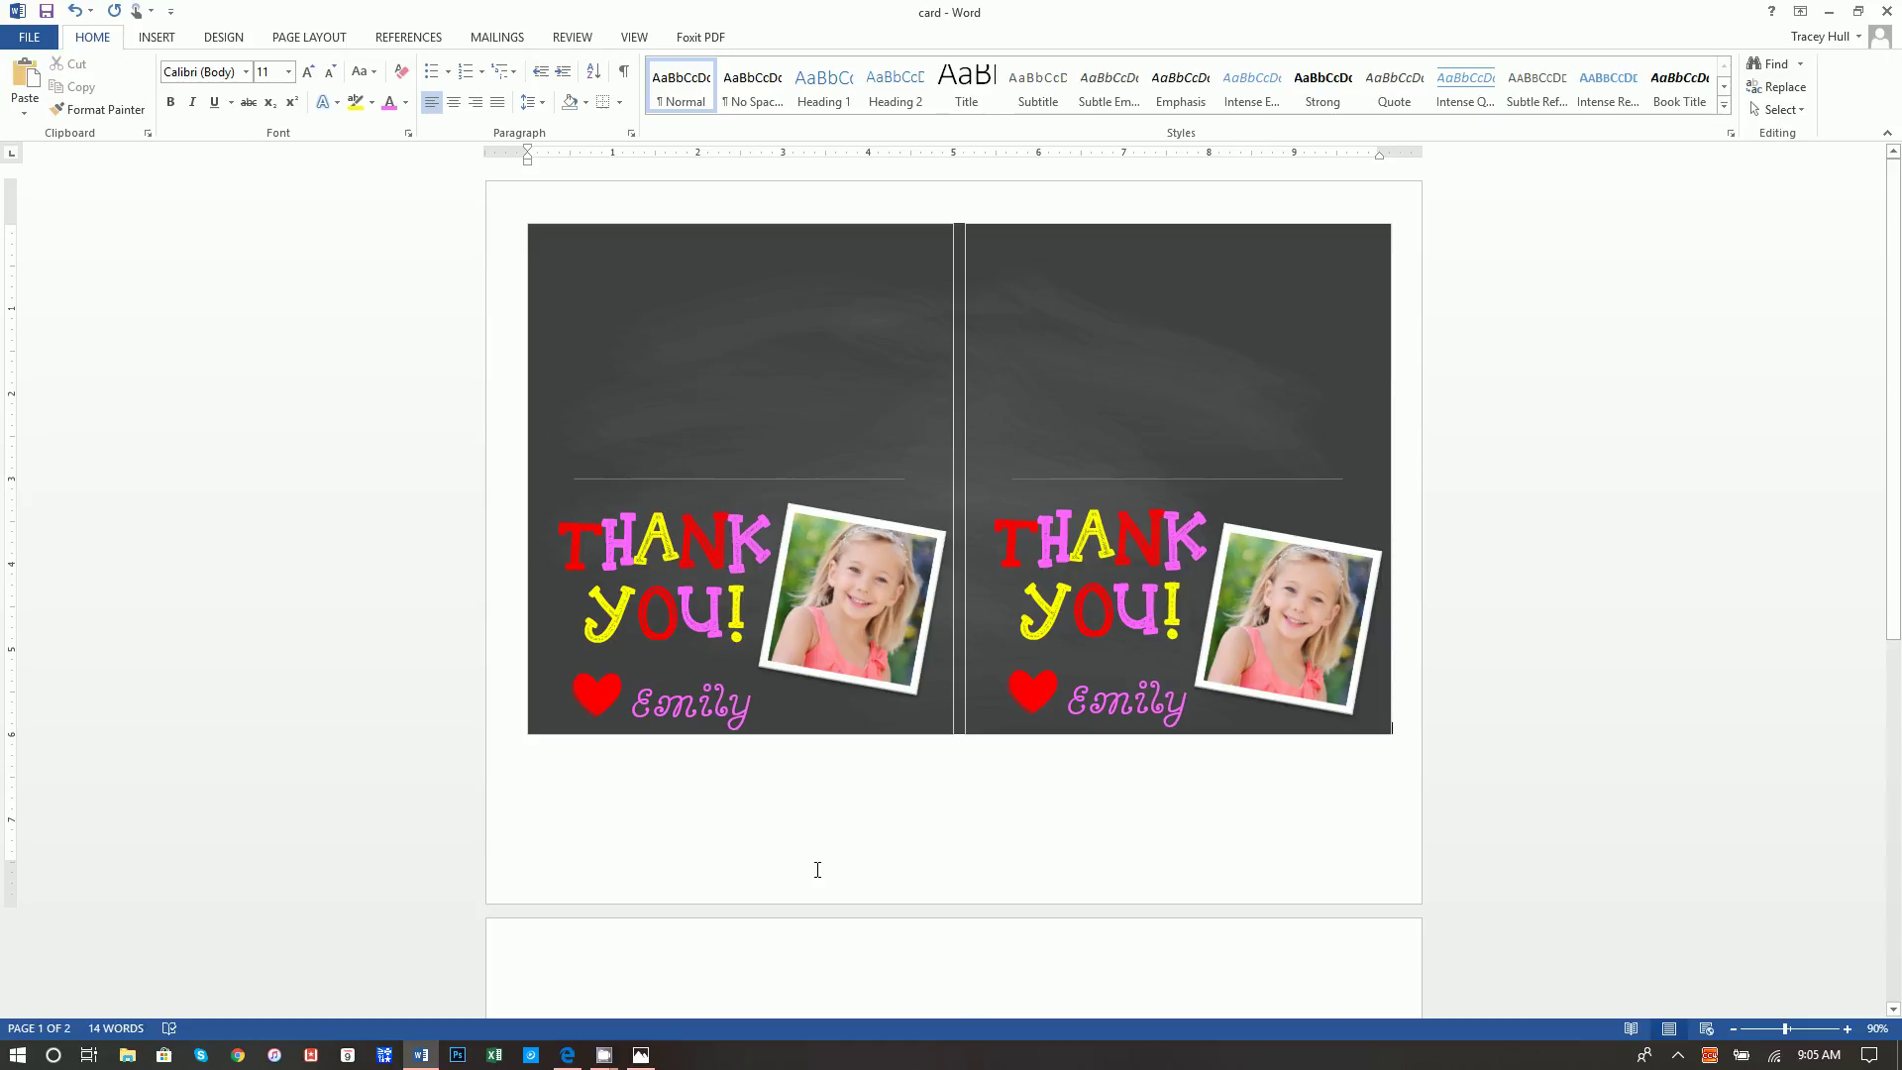
- Switch to the browser and look through the YouTube channel's uploaded Word printables videos
left_click(567, 1055)
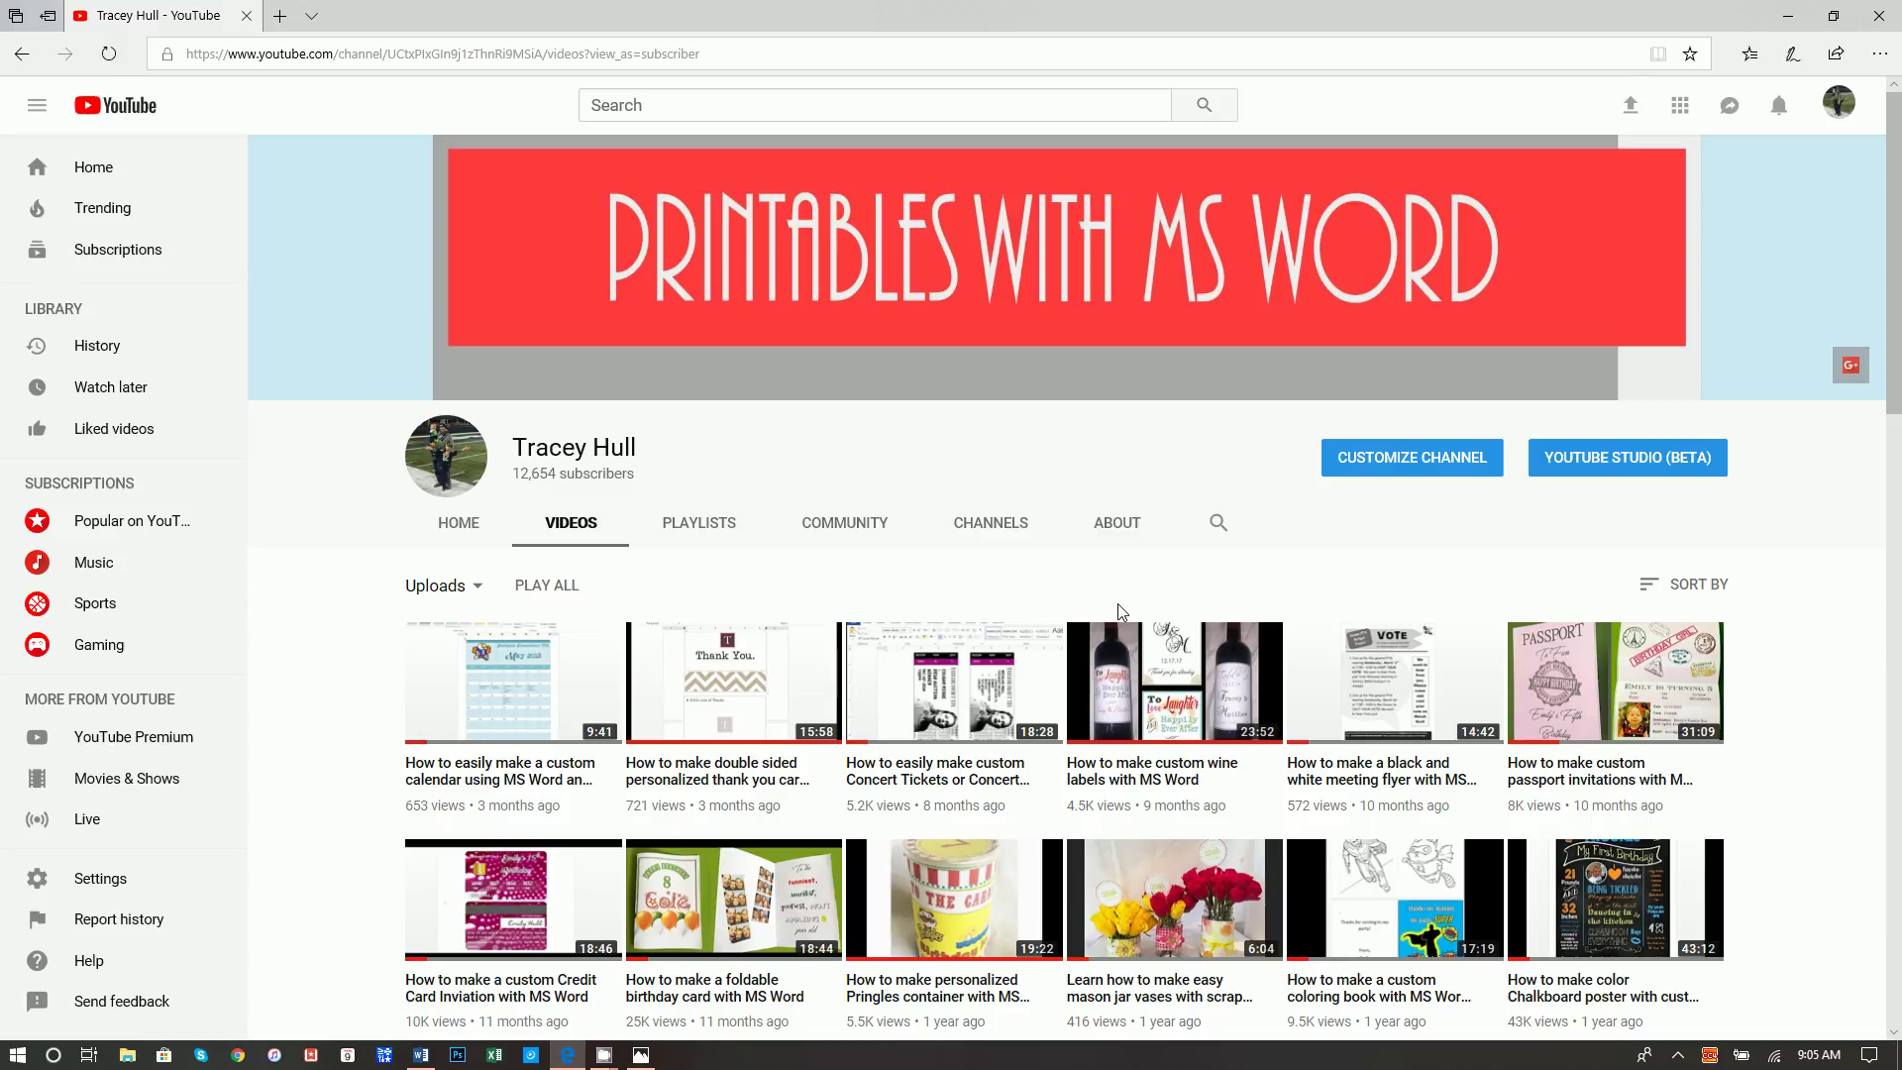
scroll(1253, 684, "down", 5)
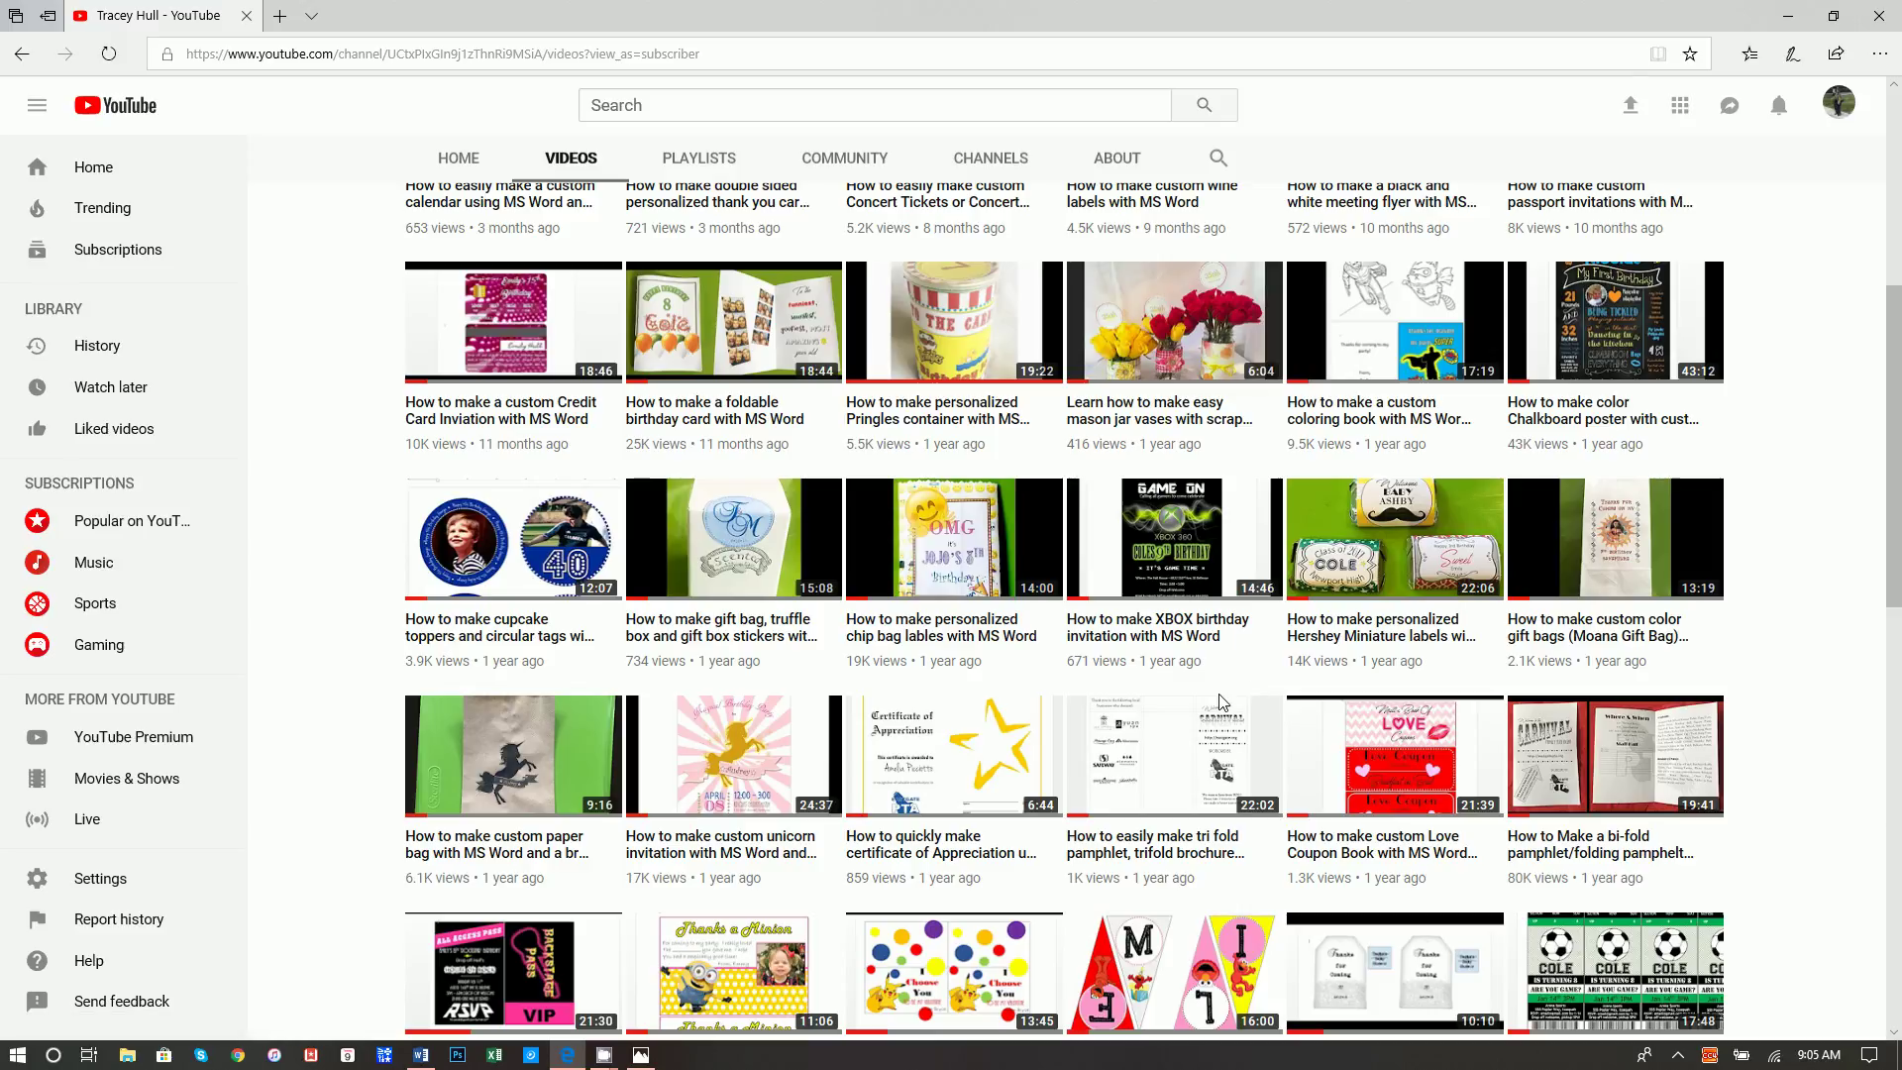
scroll(1161, 733, "up", 3)
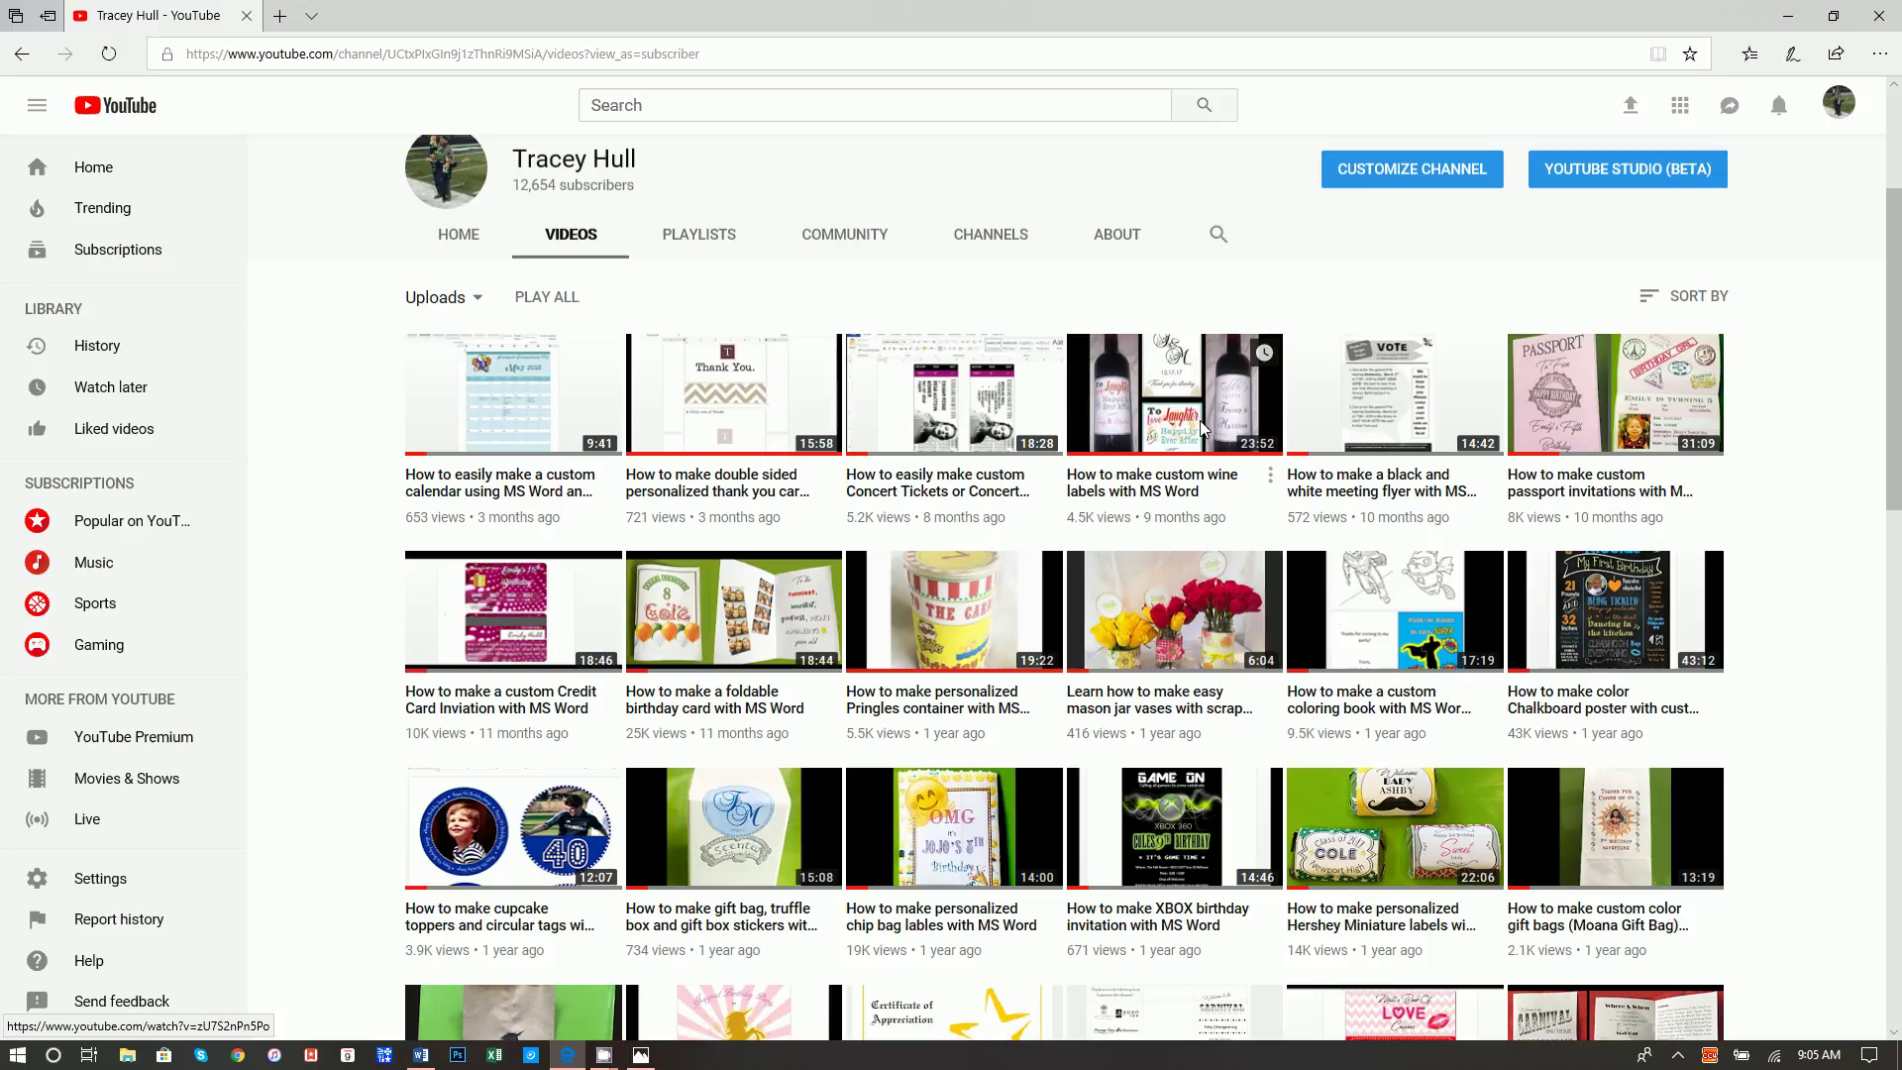
scroll(1184, 428, "down", 7)
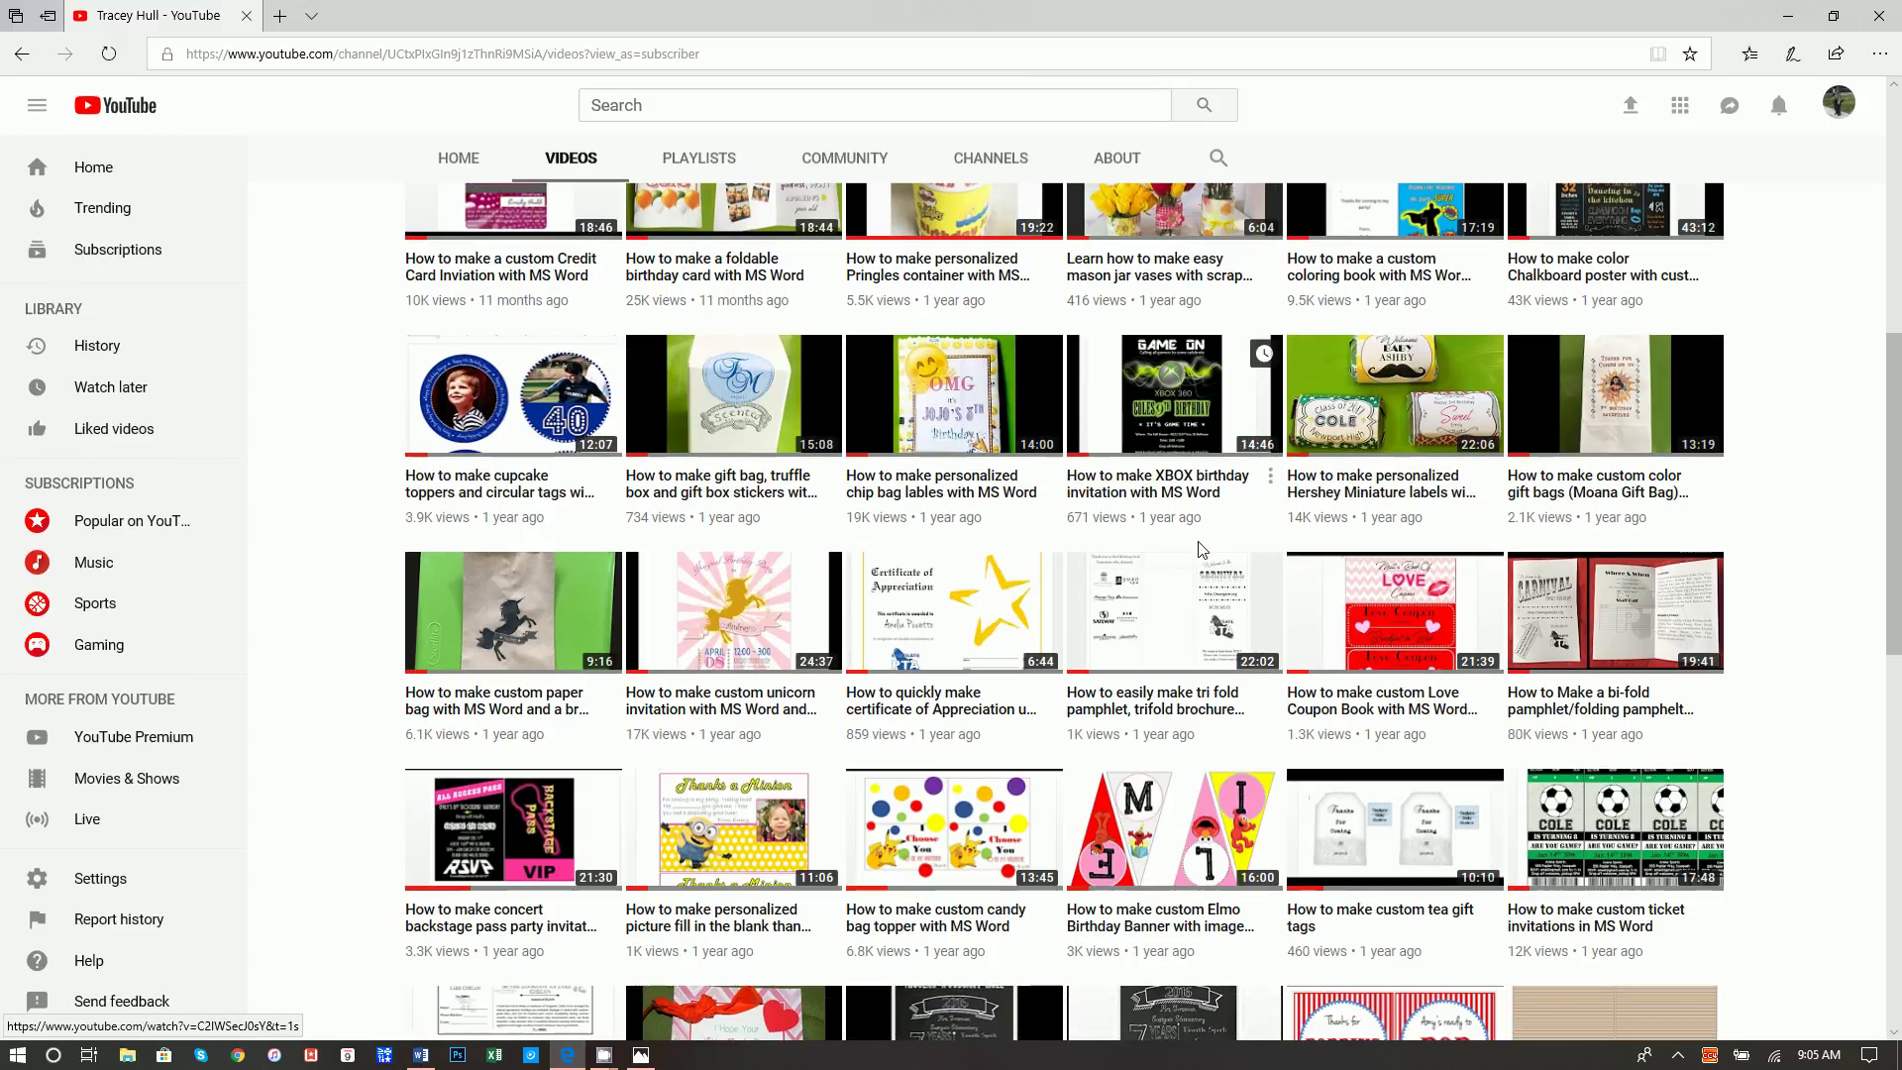
scroll(1225, 581, "down", 3)
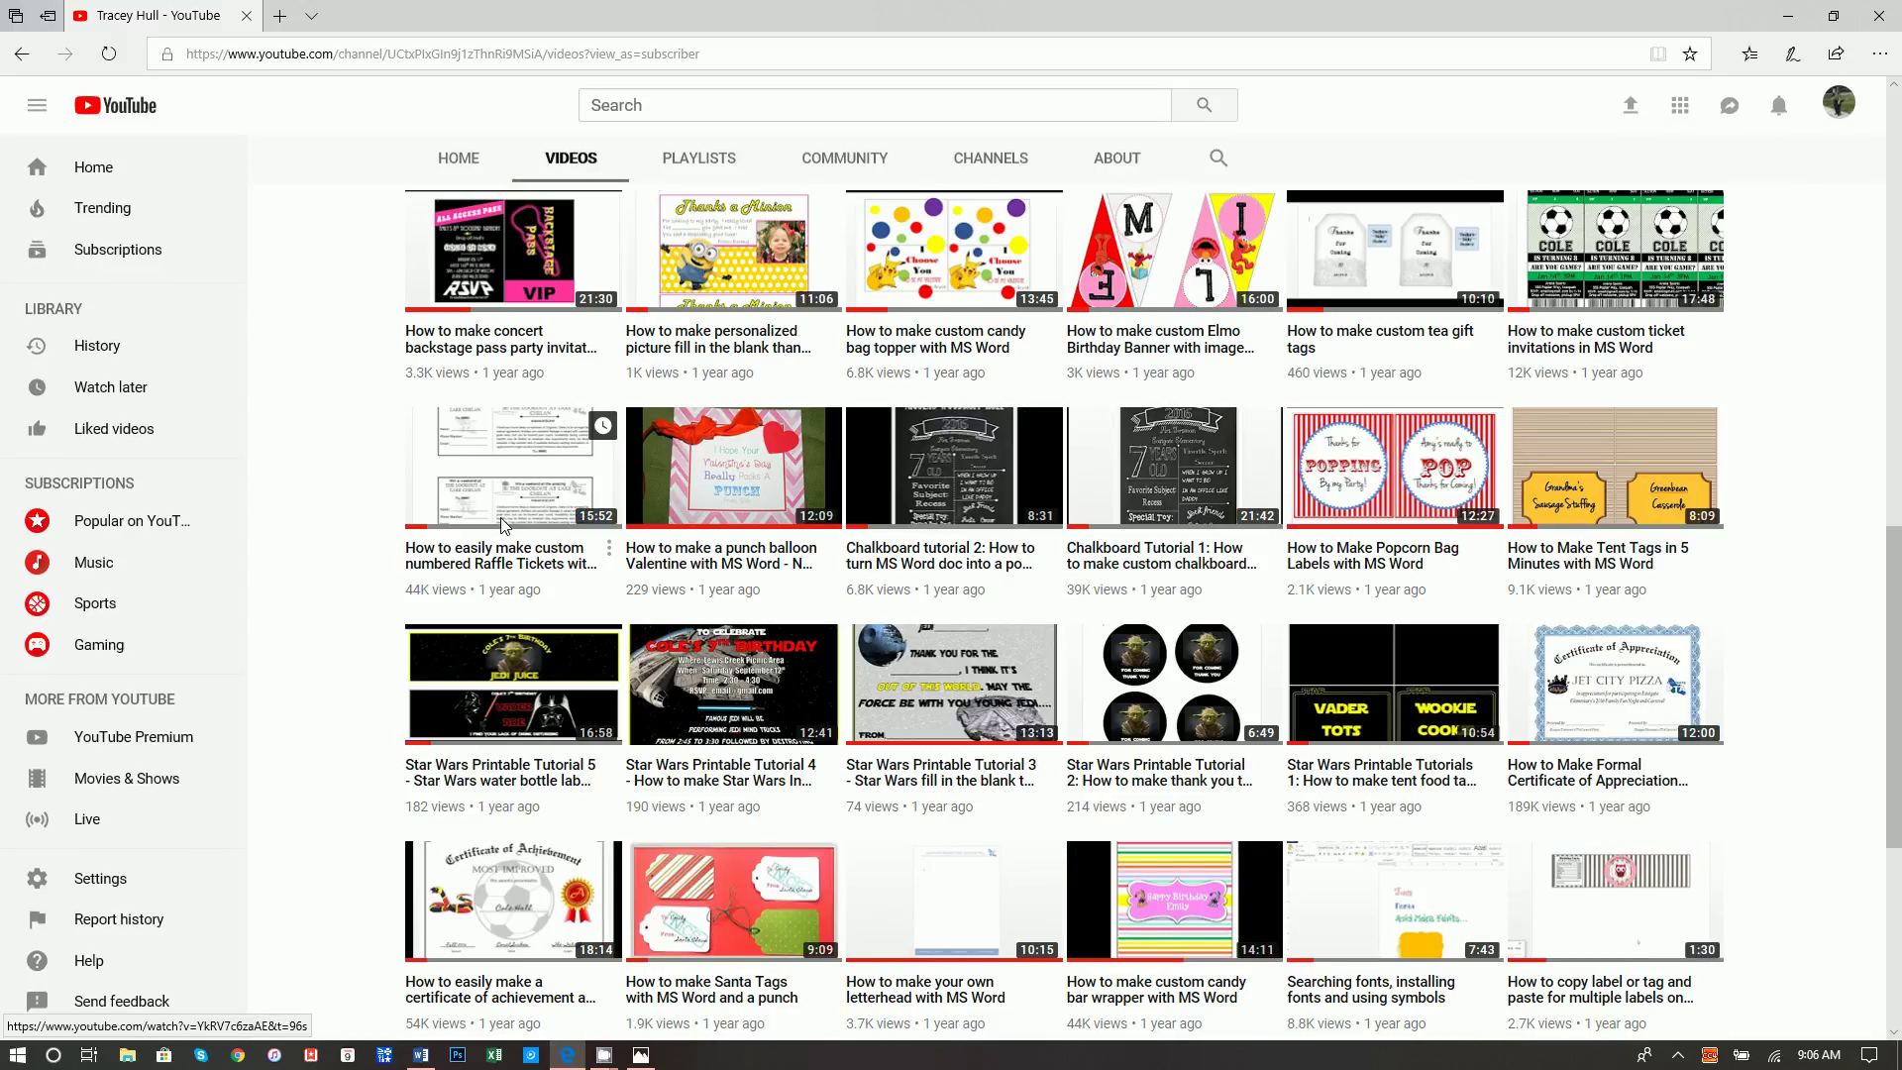
scroll(1268, 582, "down", 4)
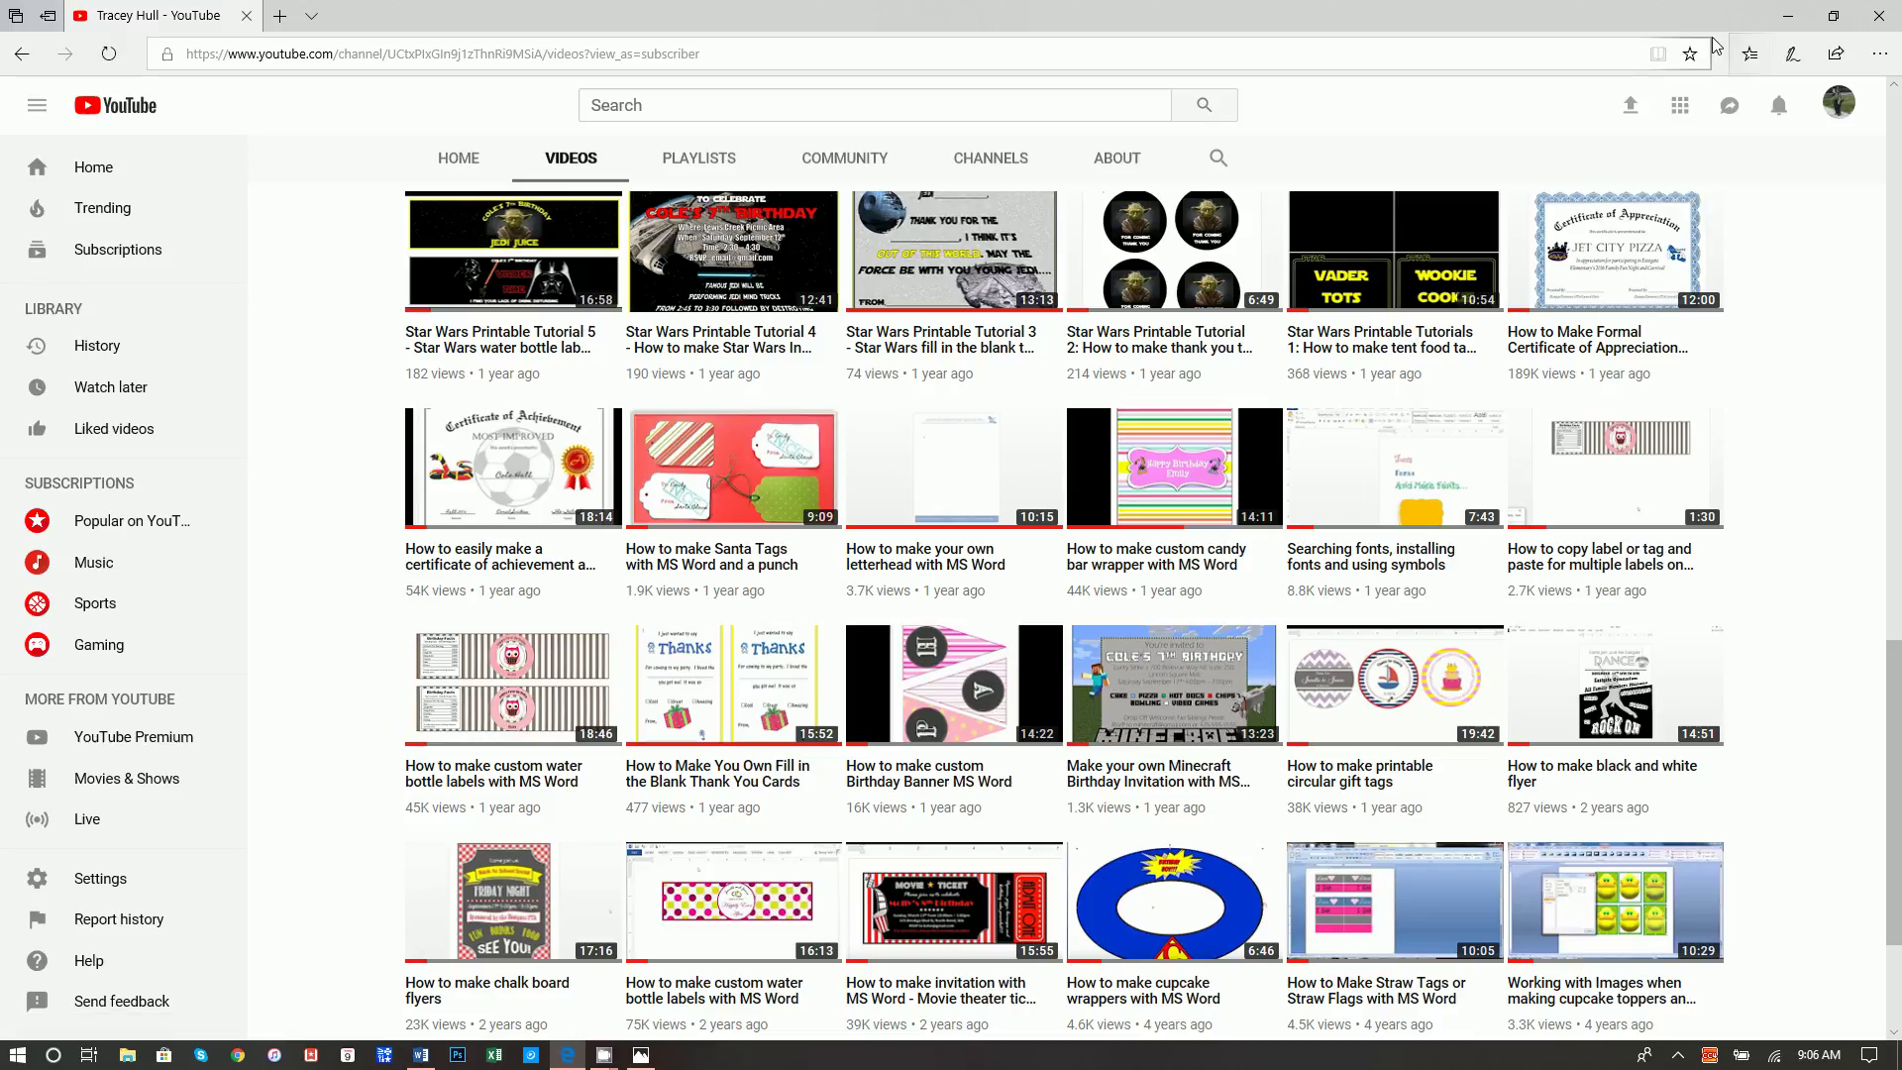
left_click(1805, 10)
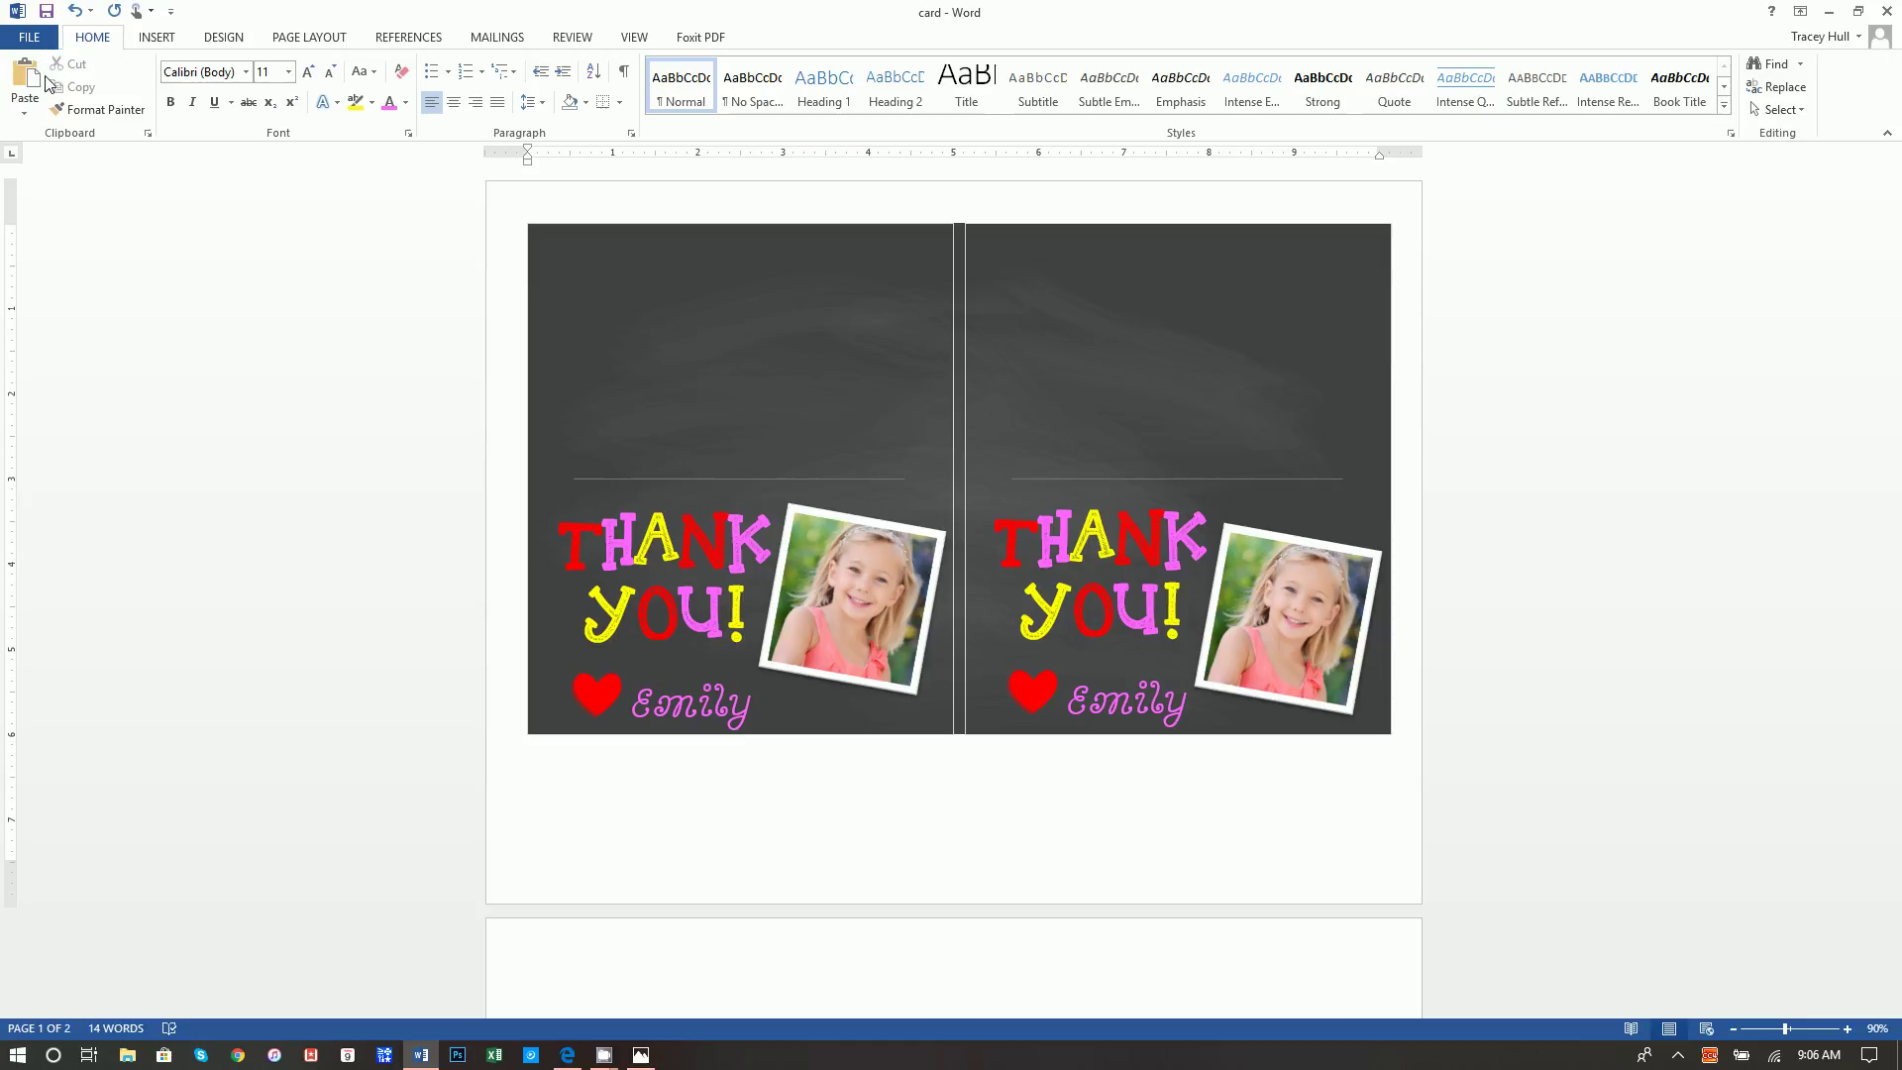
- Create a new blank document in Word
left_click(38, 38)
left_click(50, 117)
left_click(247, 258)
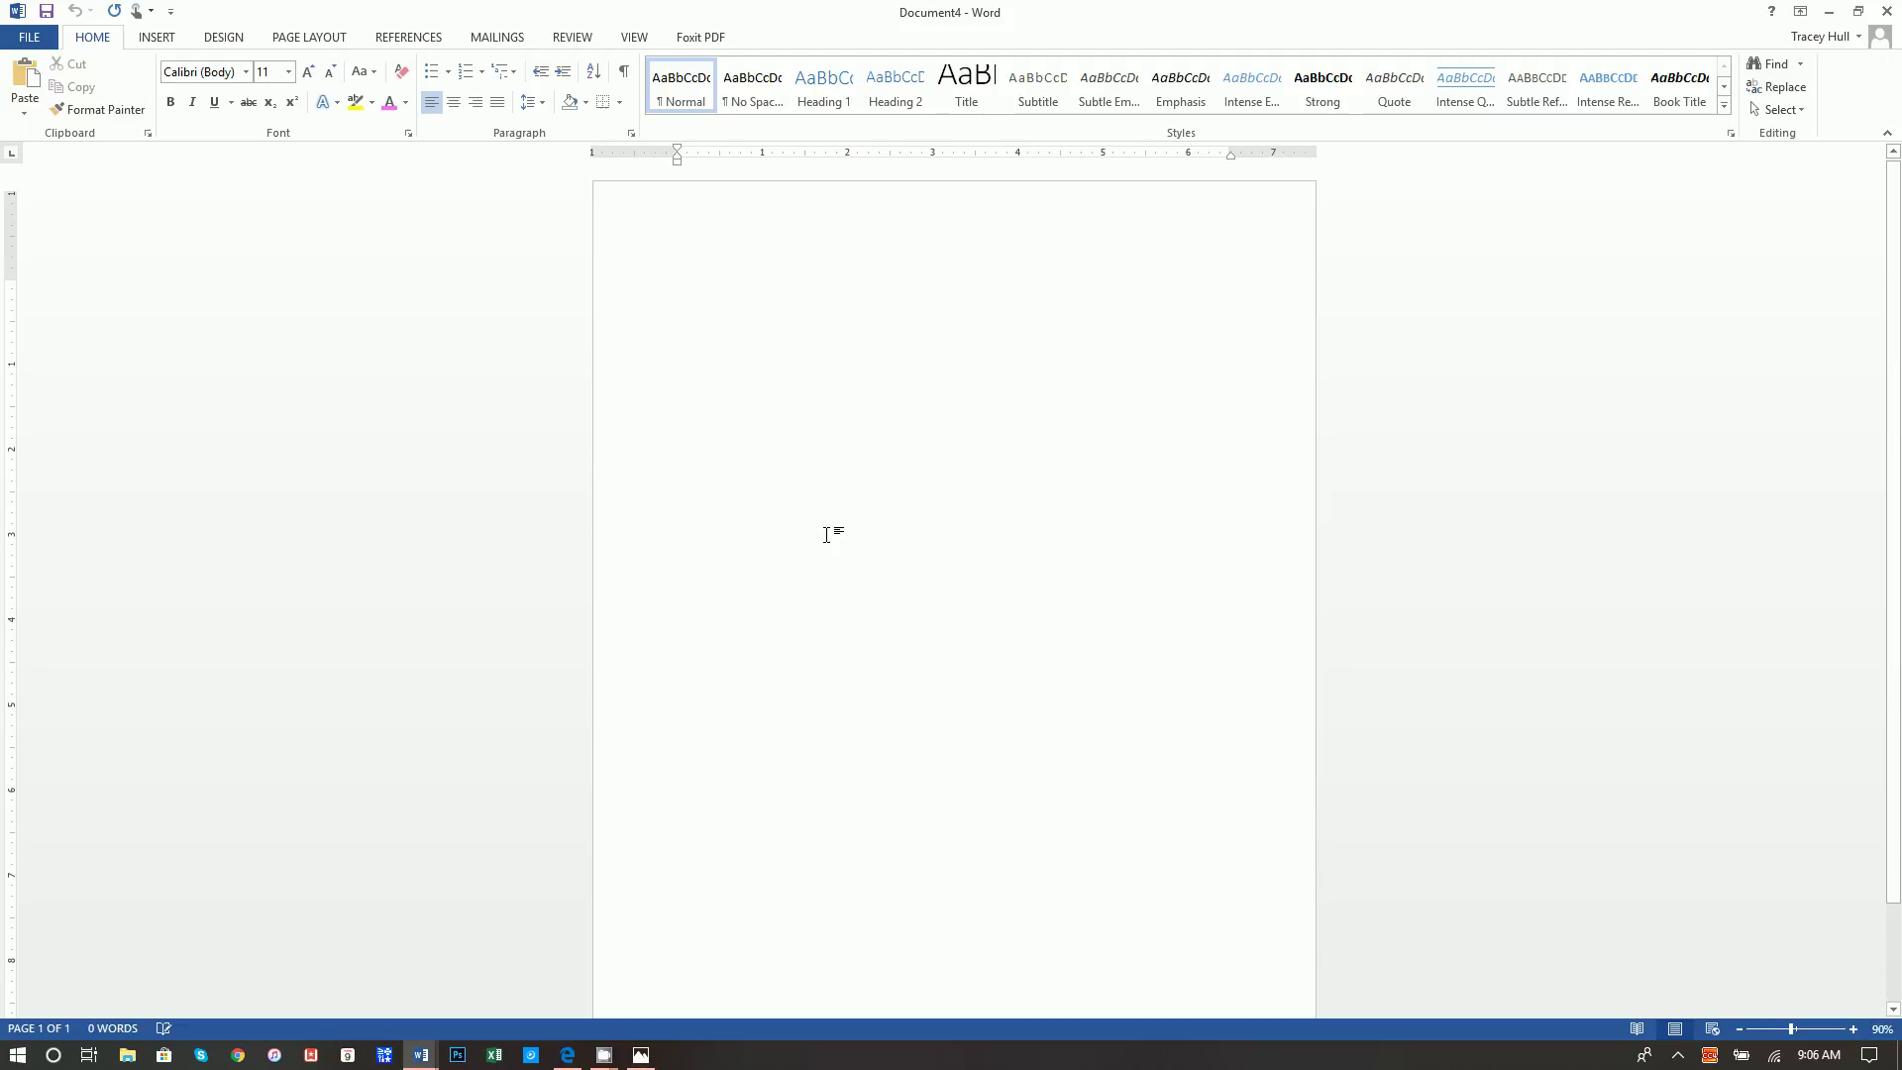
- Set the page to landscape orientation with Narrow margins of 0.5 inch
left_click(315, 42)
left_click(100, 92)
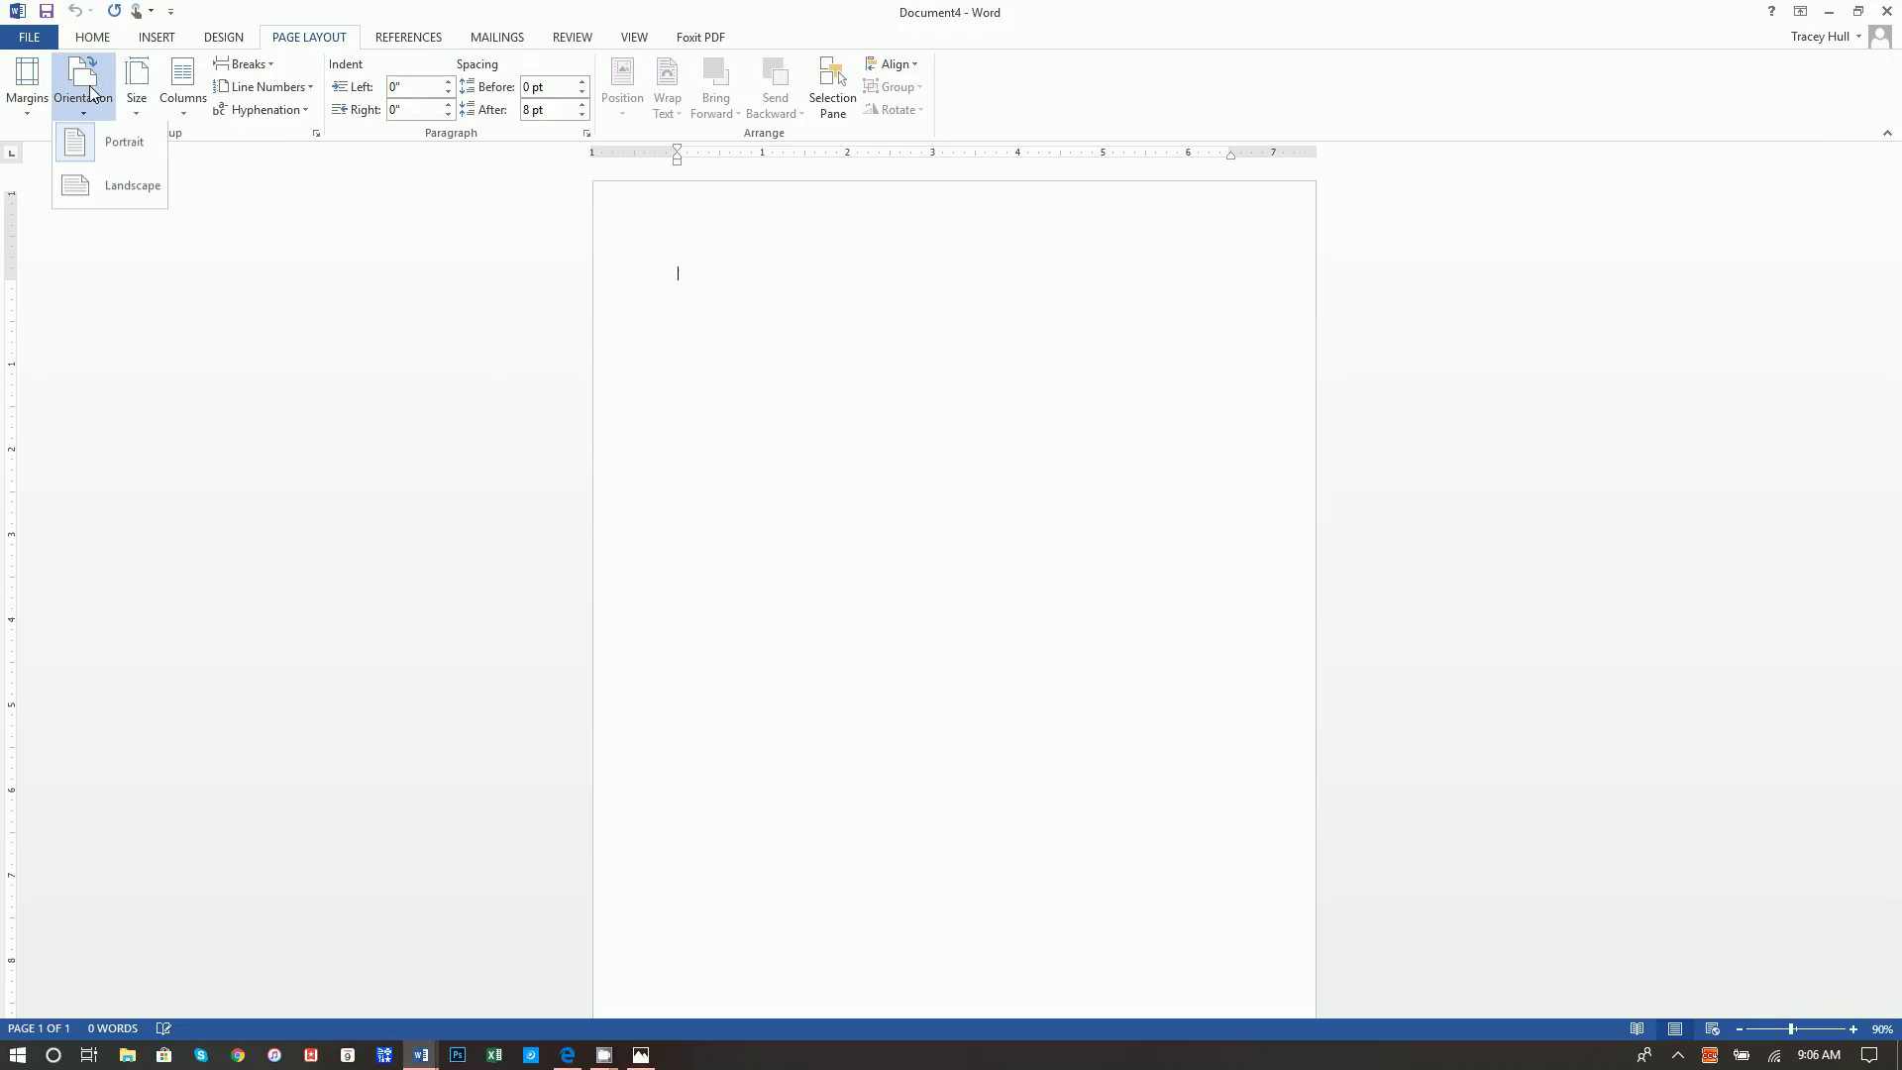
left_click(94, 193)
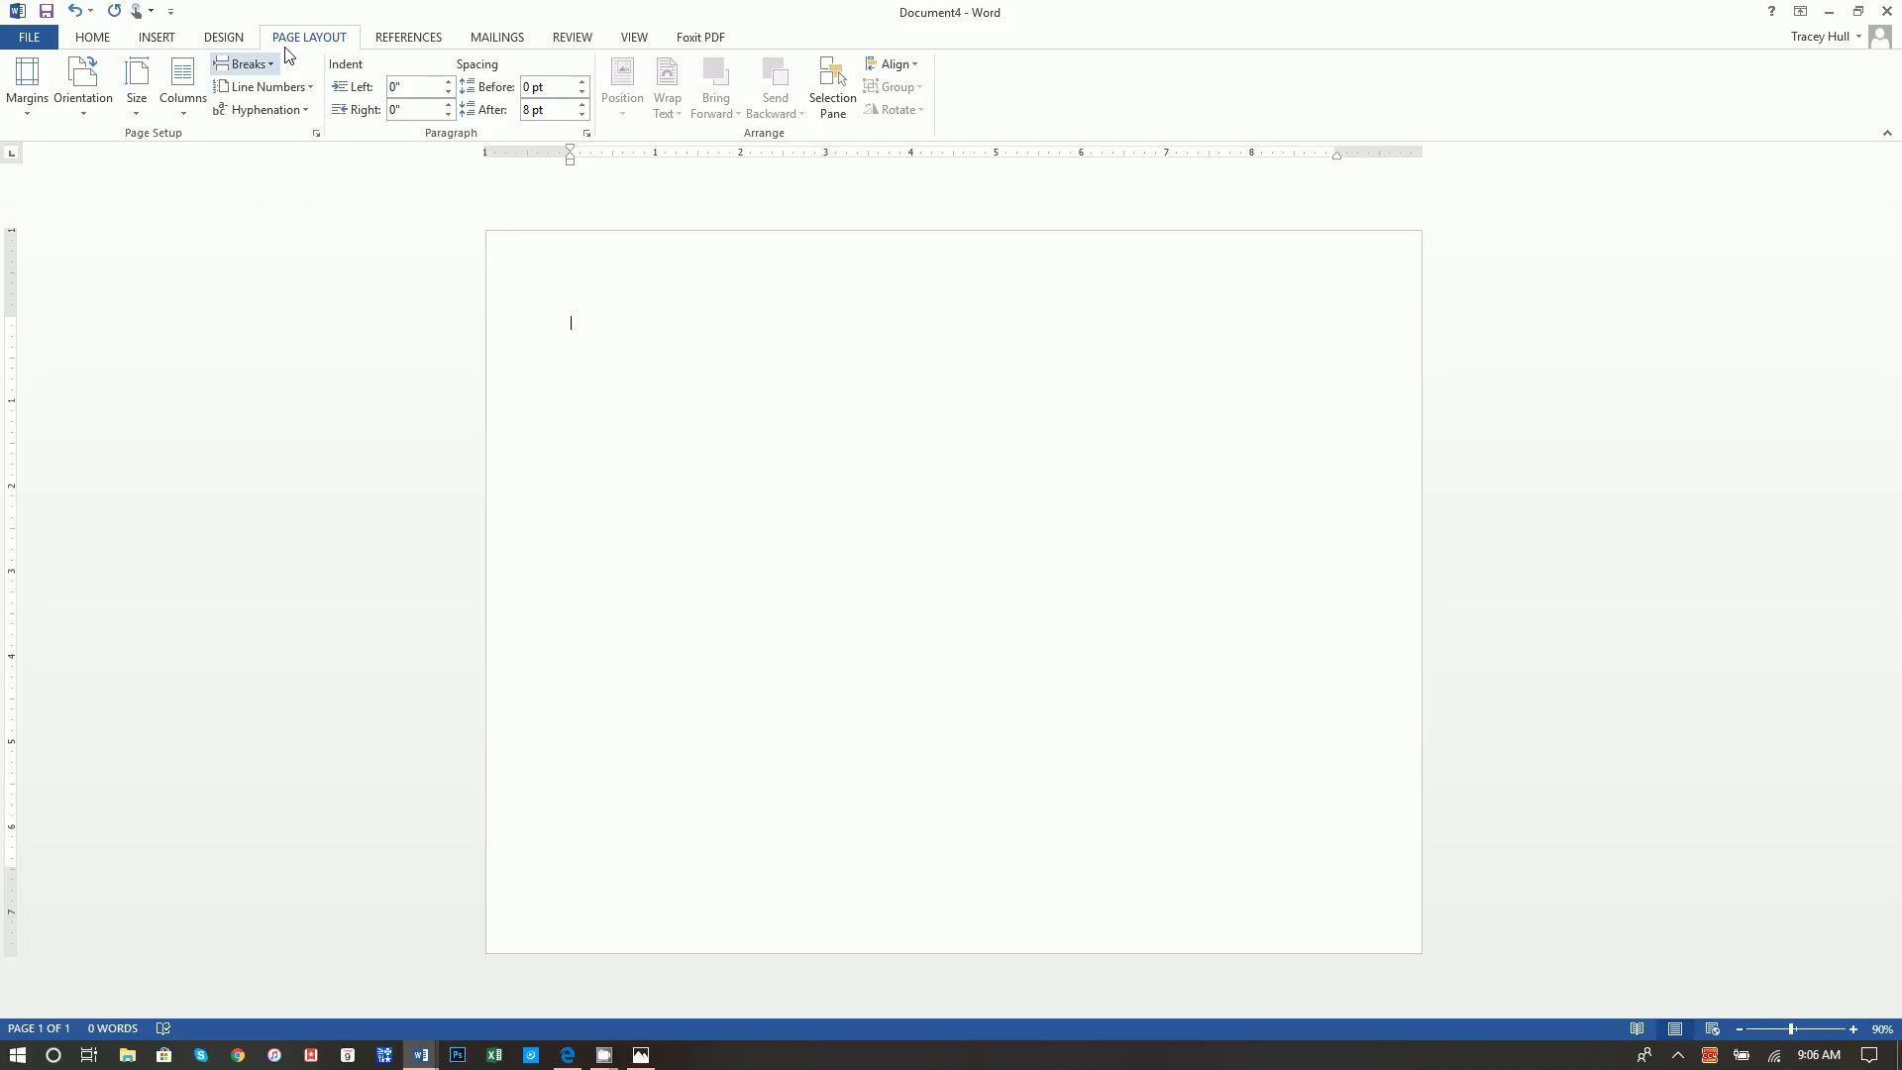
left_click(30, 97)
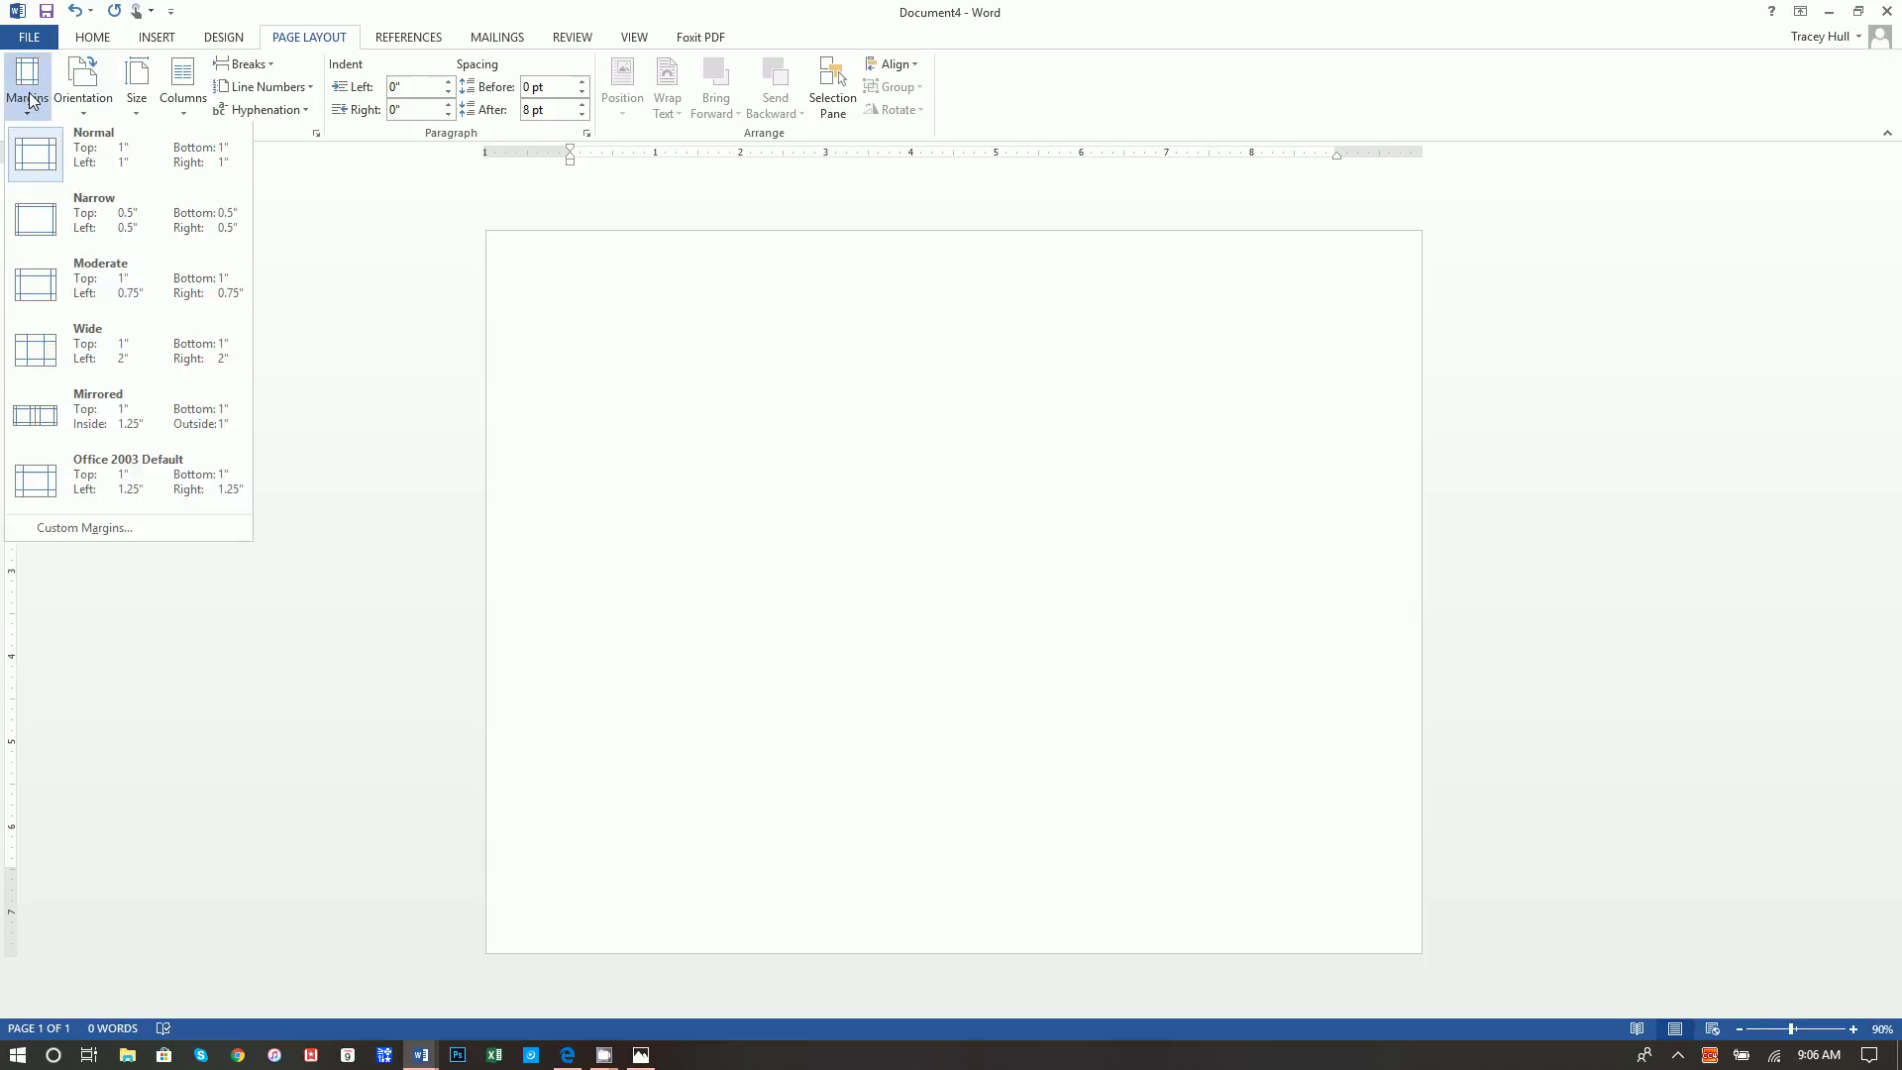
left_click(42, 250)
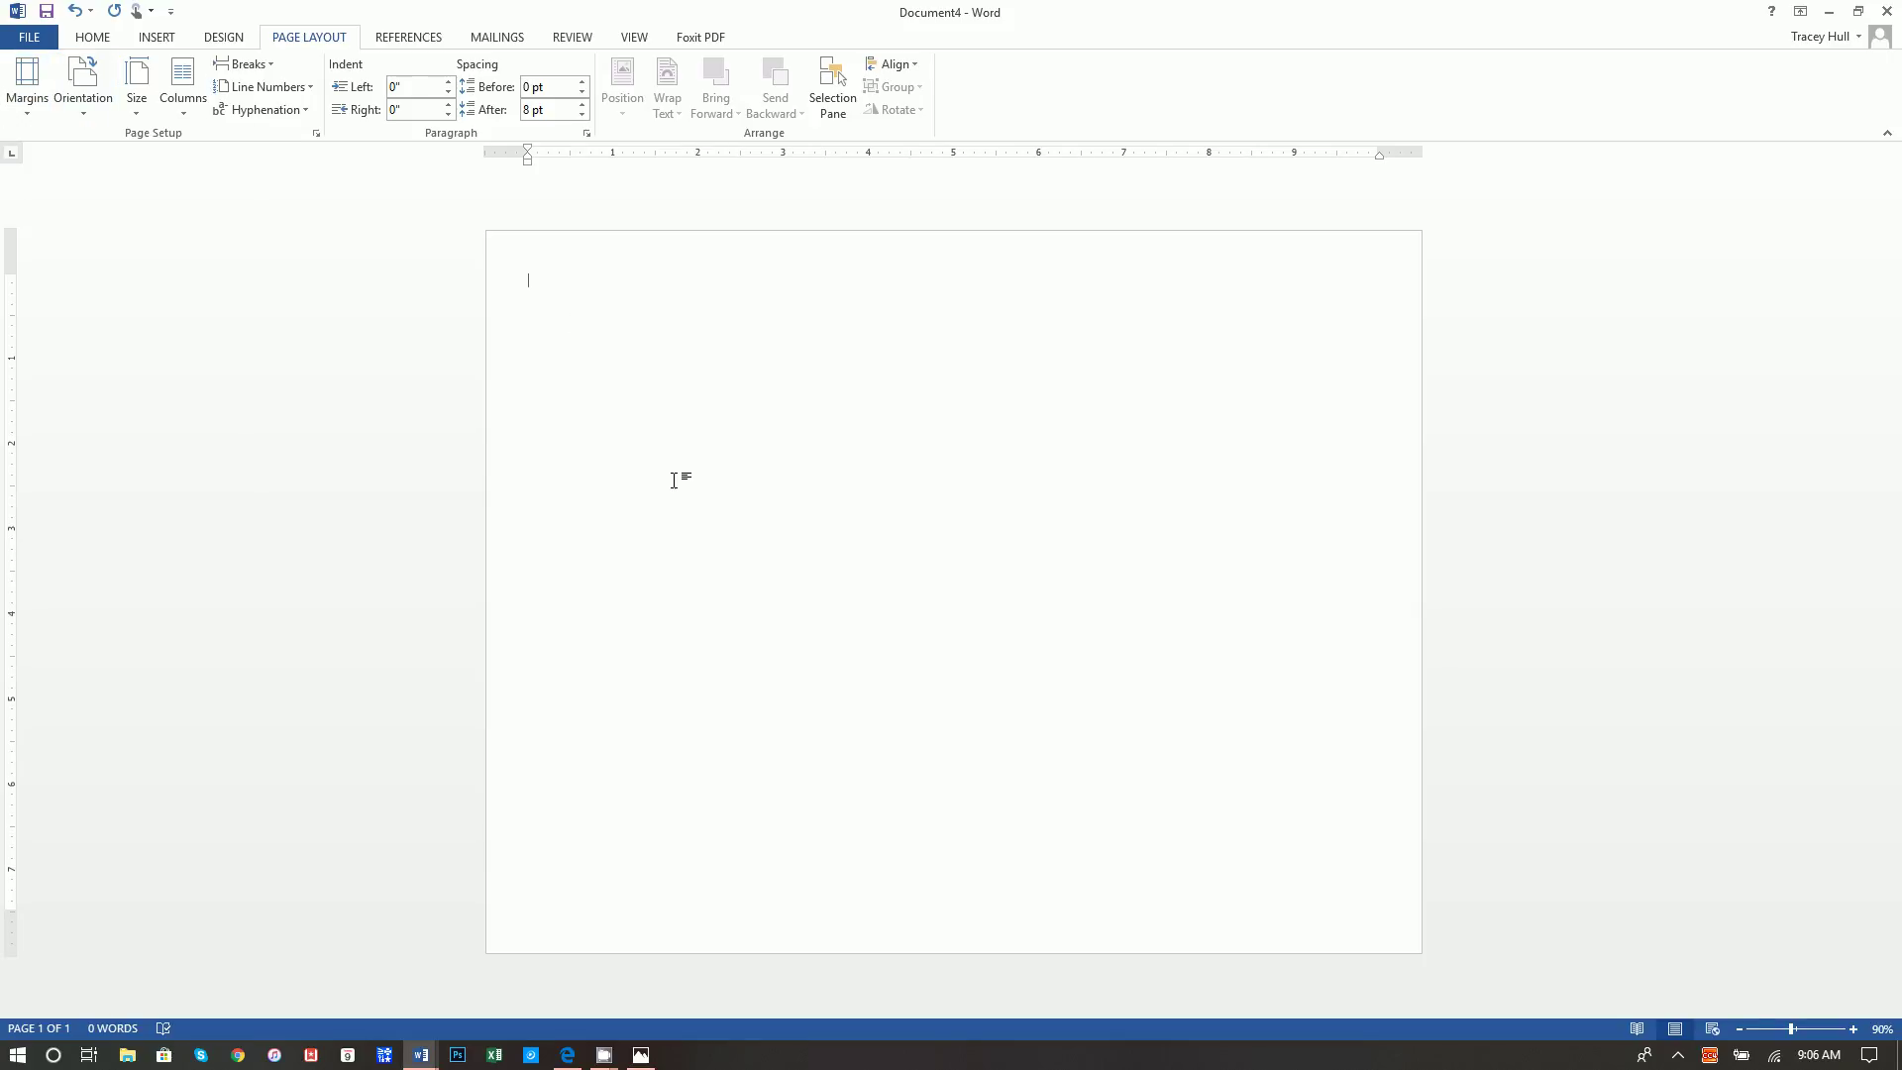
- Insert a 1 by 1 inch rectangle shape at the upper-left corner of the page margins
left_click(156, 40)
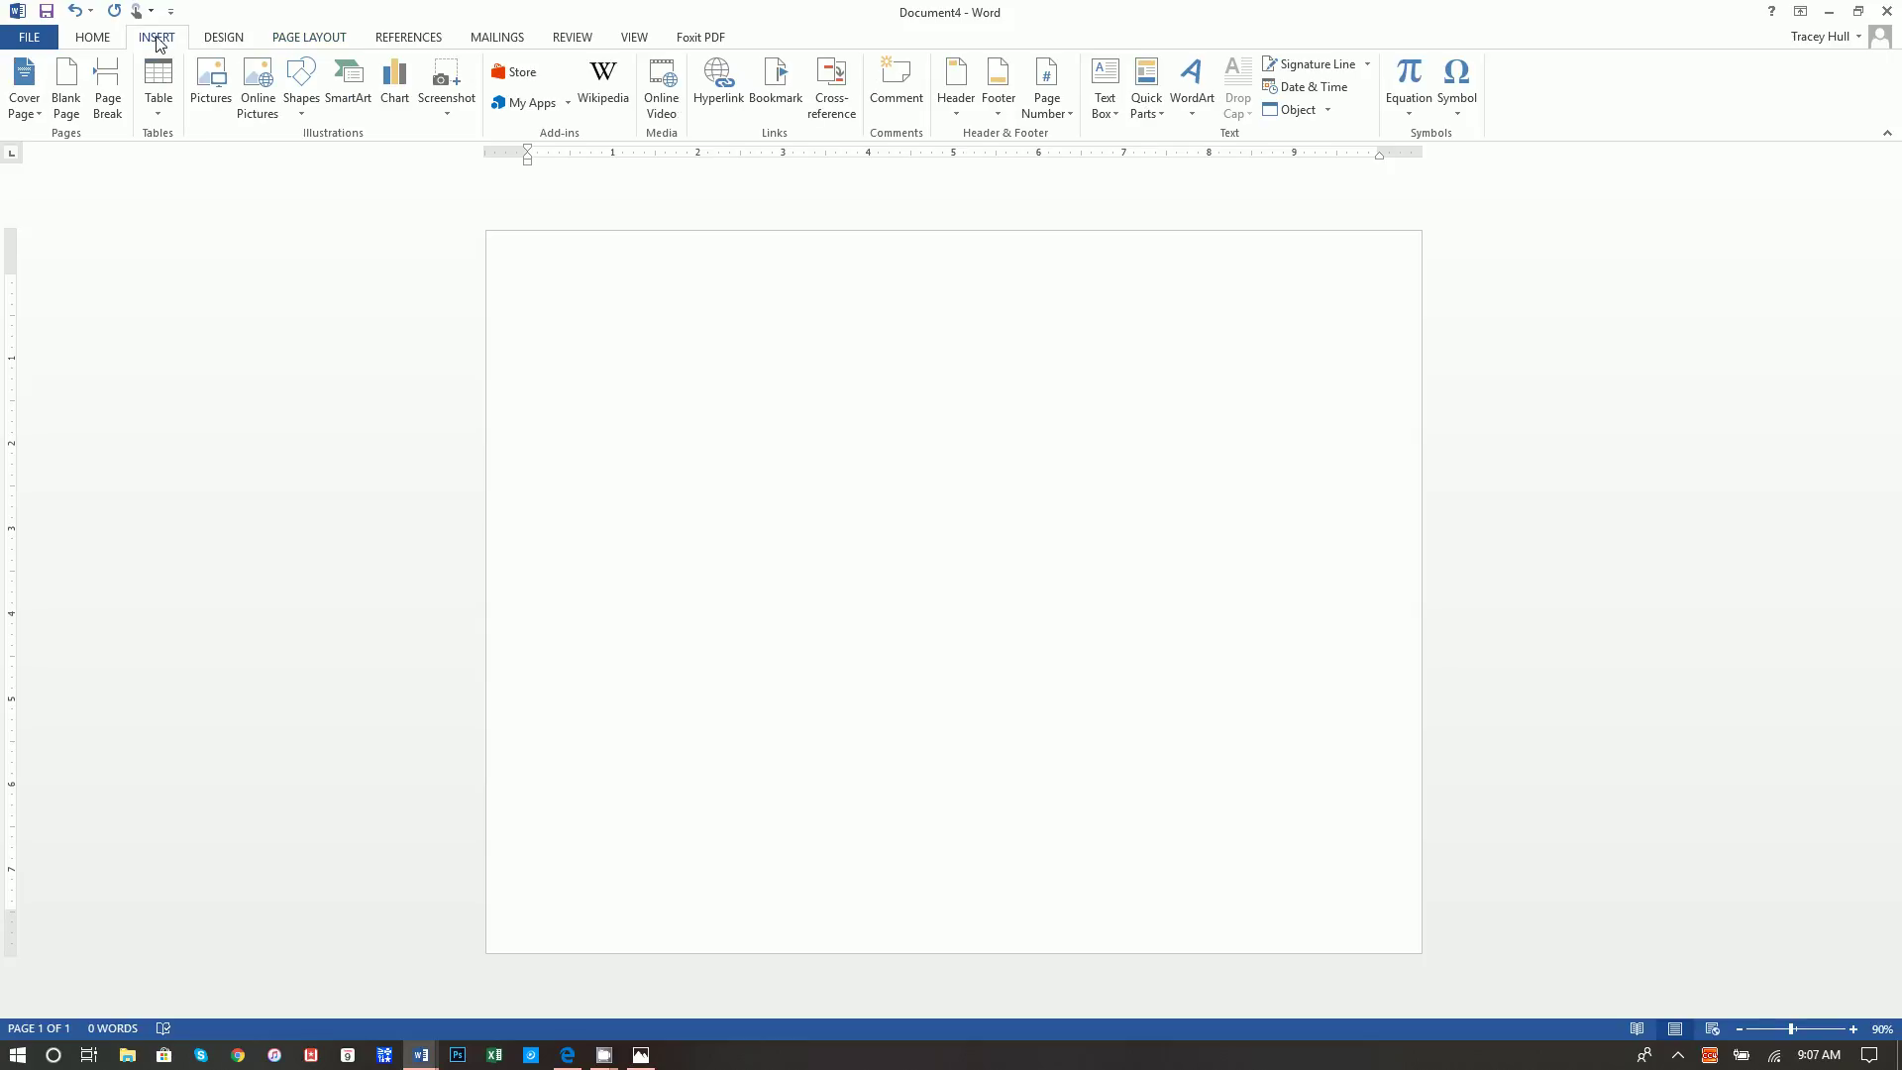
left_click(300, 81)
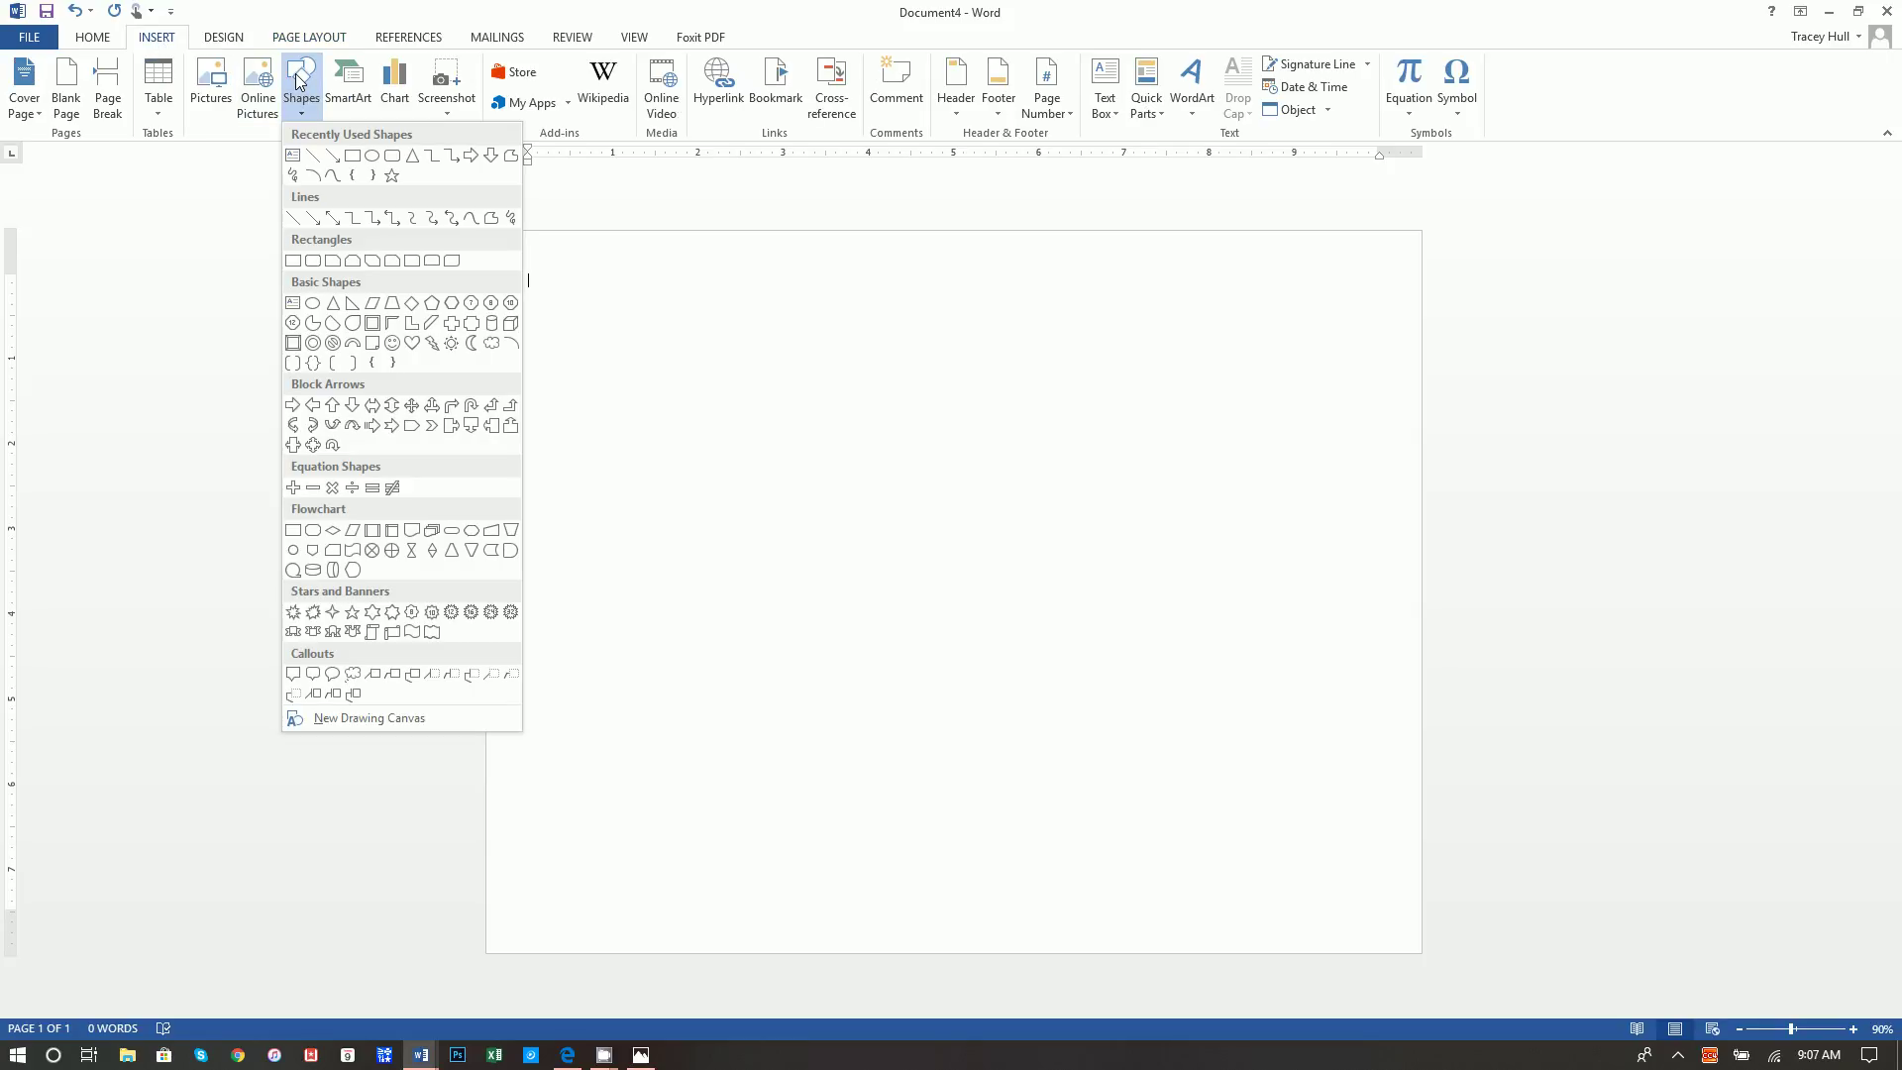
left_click(354, 158)
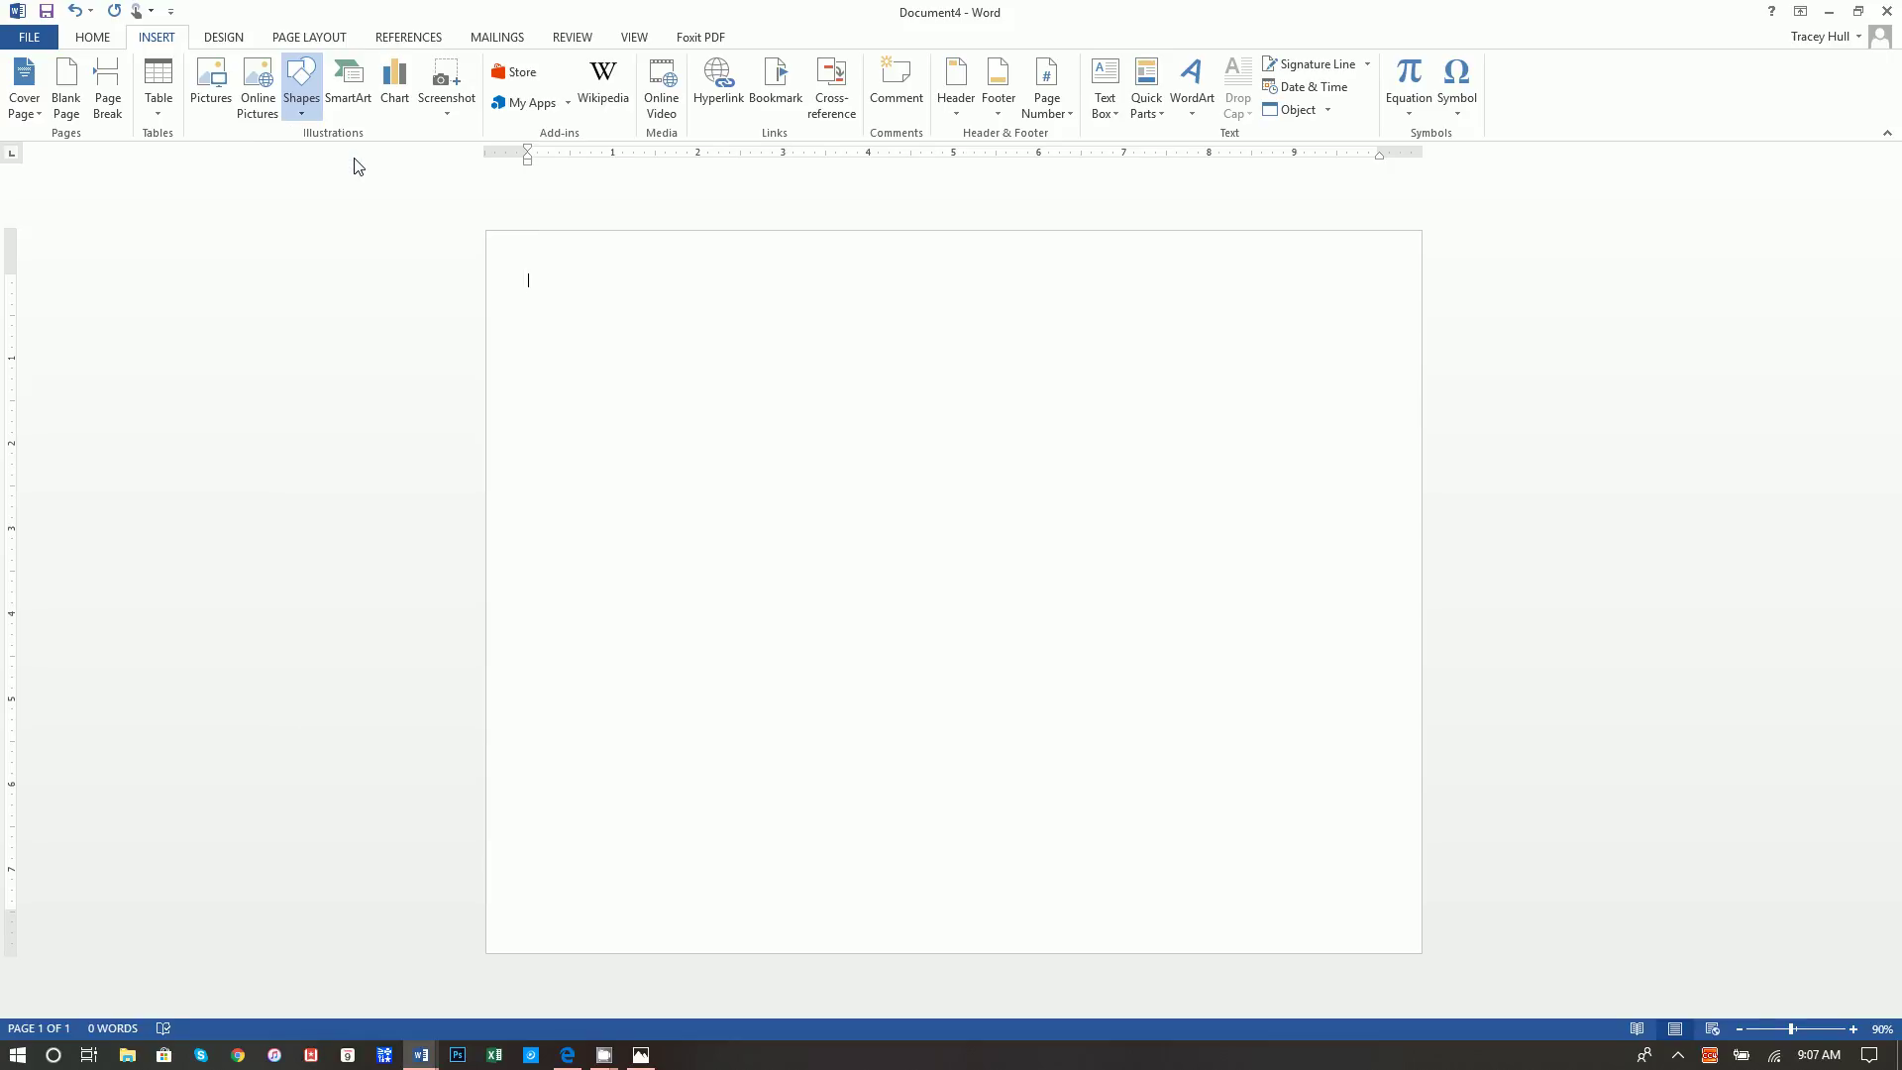
left_click(526, 276)
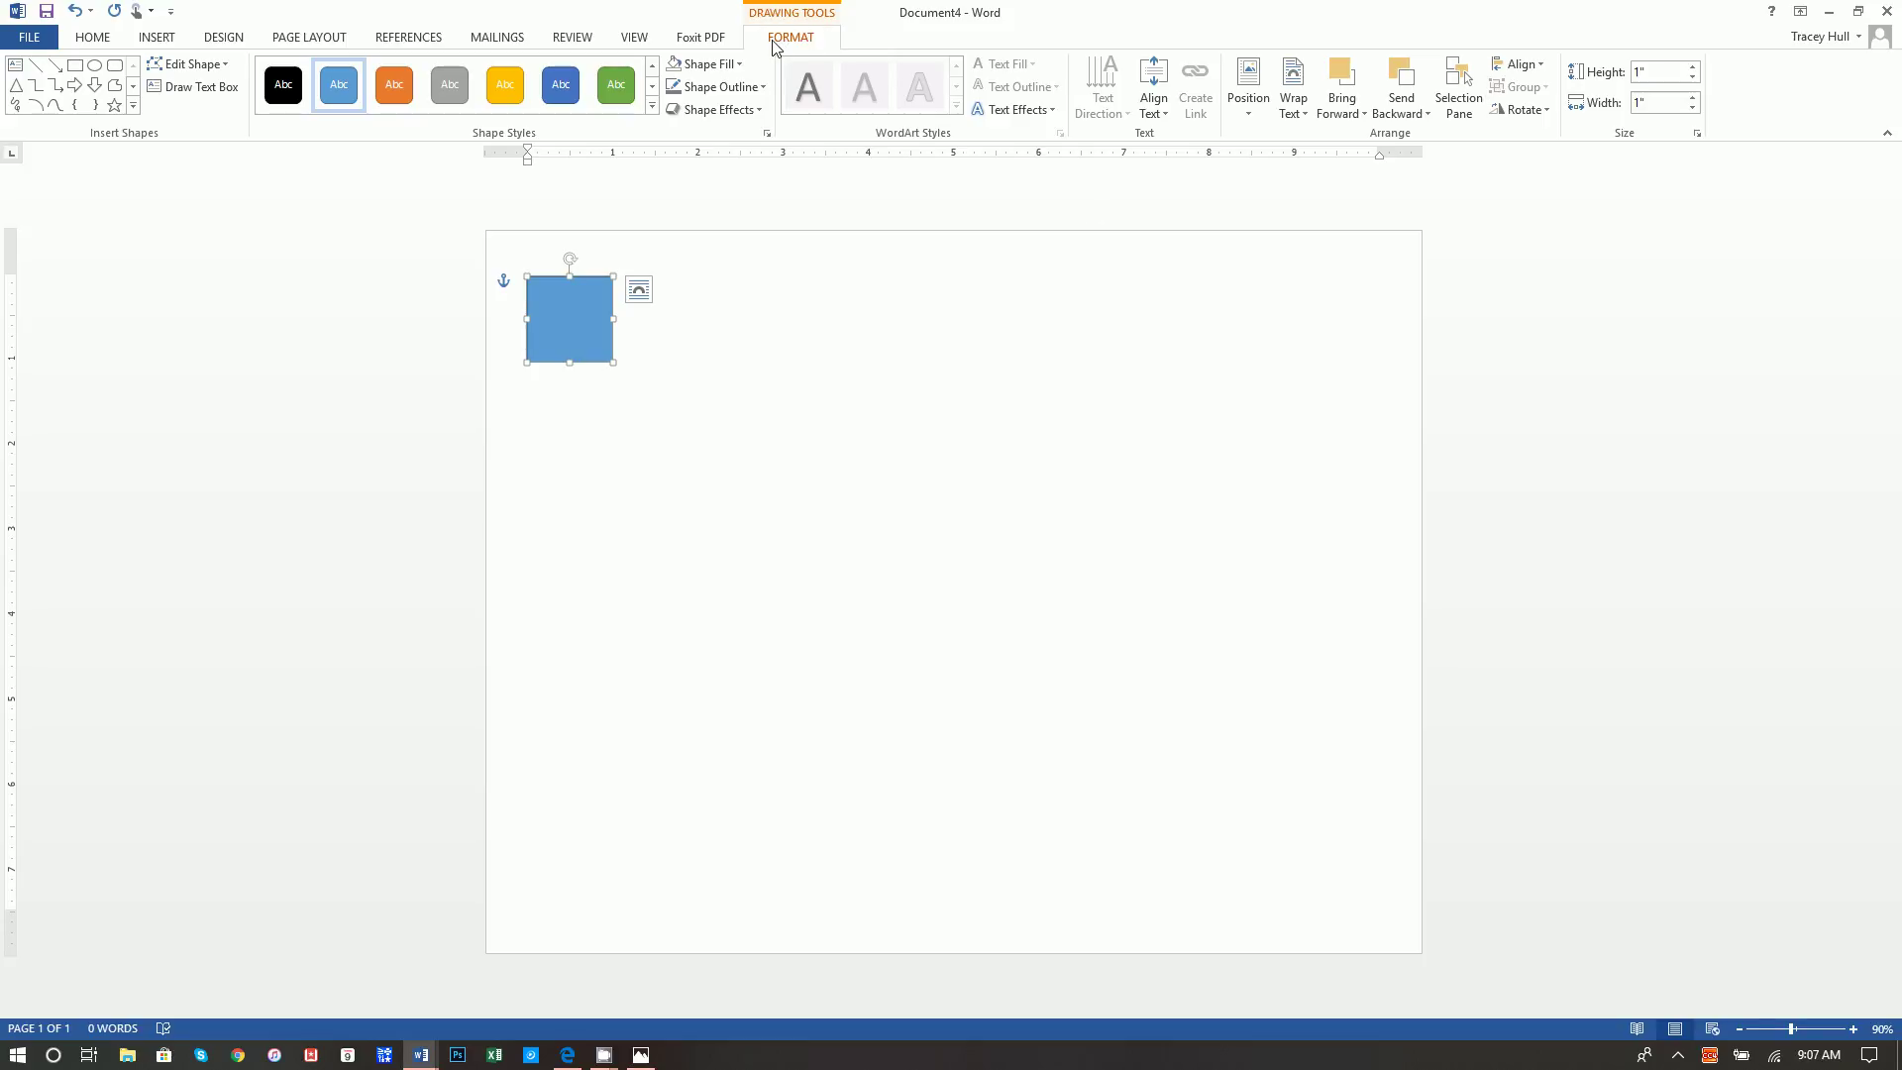
- Set the rectangle's height to 6 inches and its width to 5 inches
left_click(1664, 71)
type("6")
left_click(1667, 102)
type("5")
key("Return")
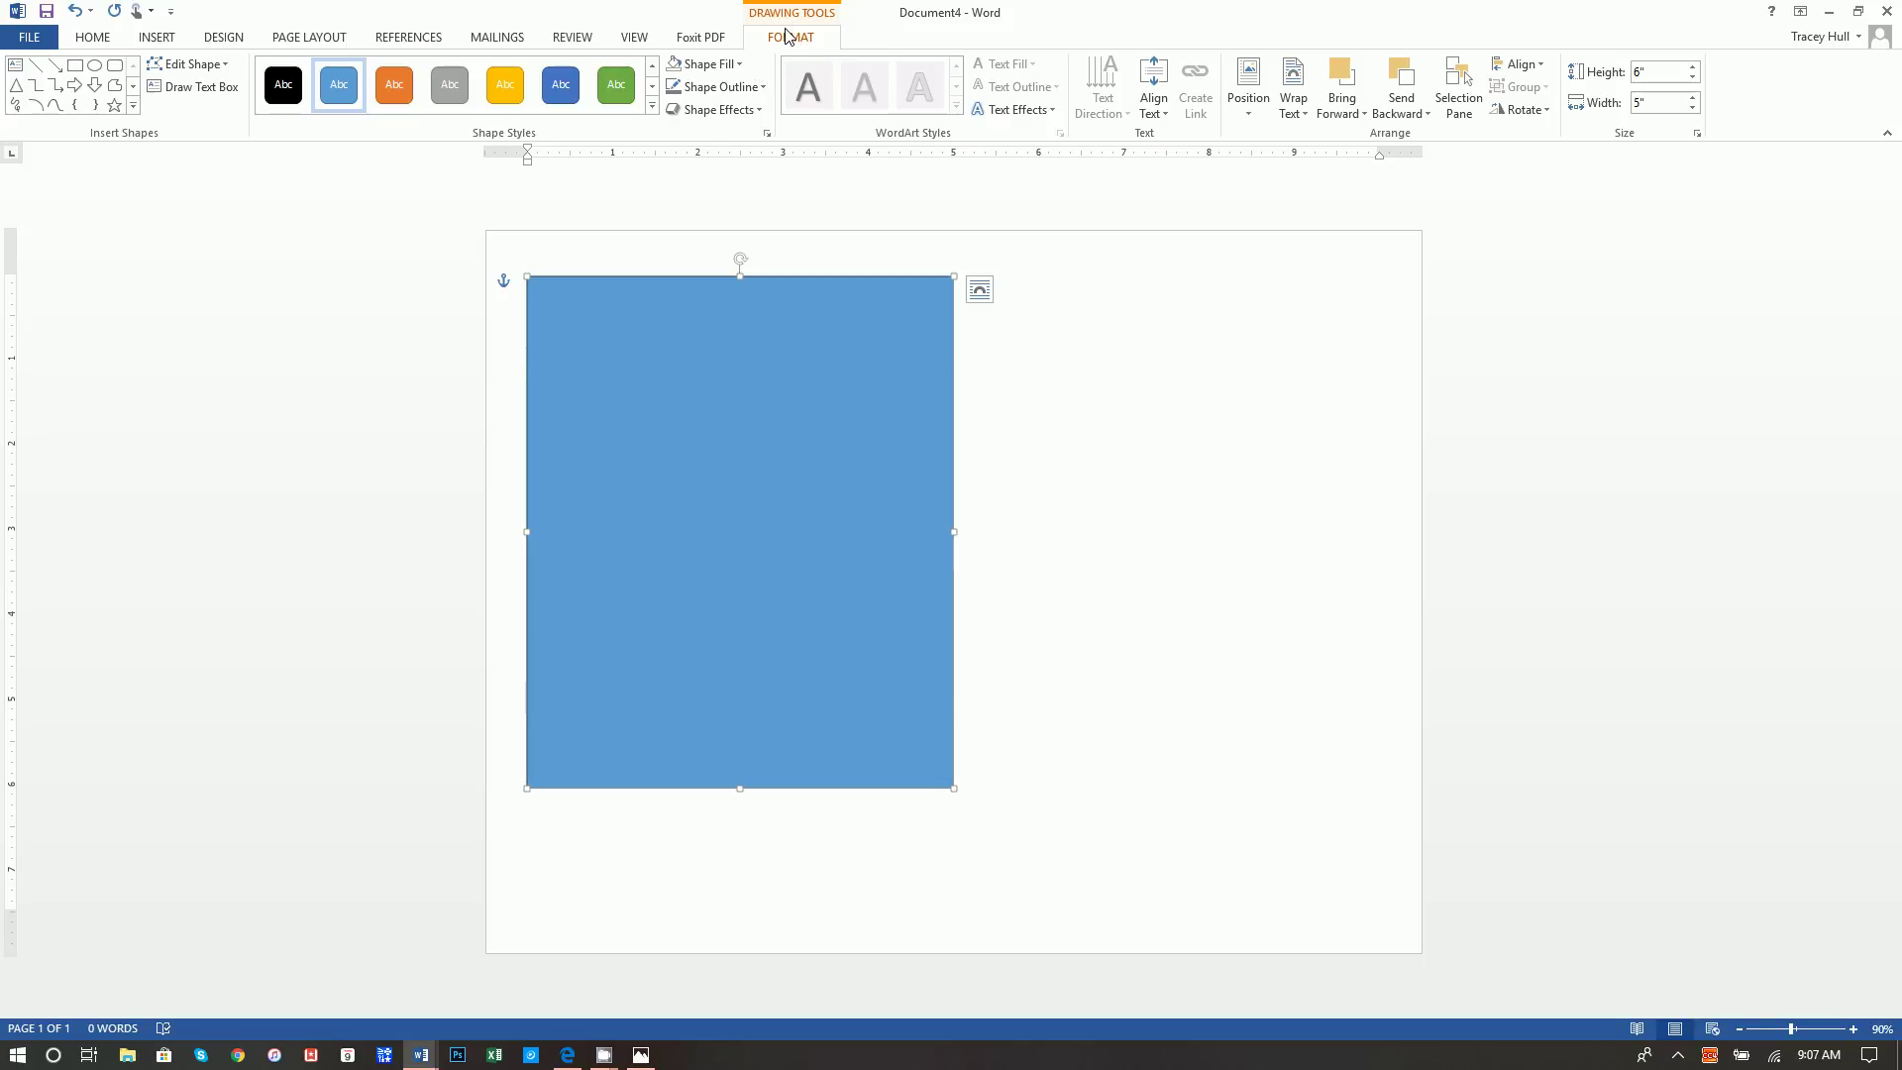
- Give the rectangle a white fill and a dark grey outline
left_click(674, 63)
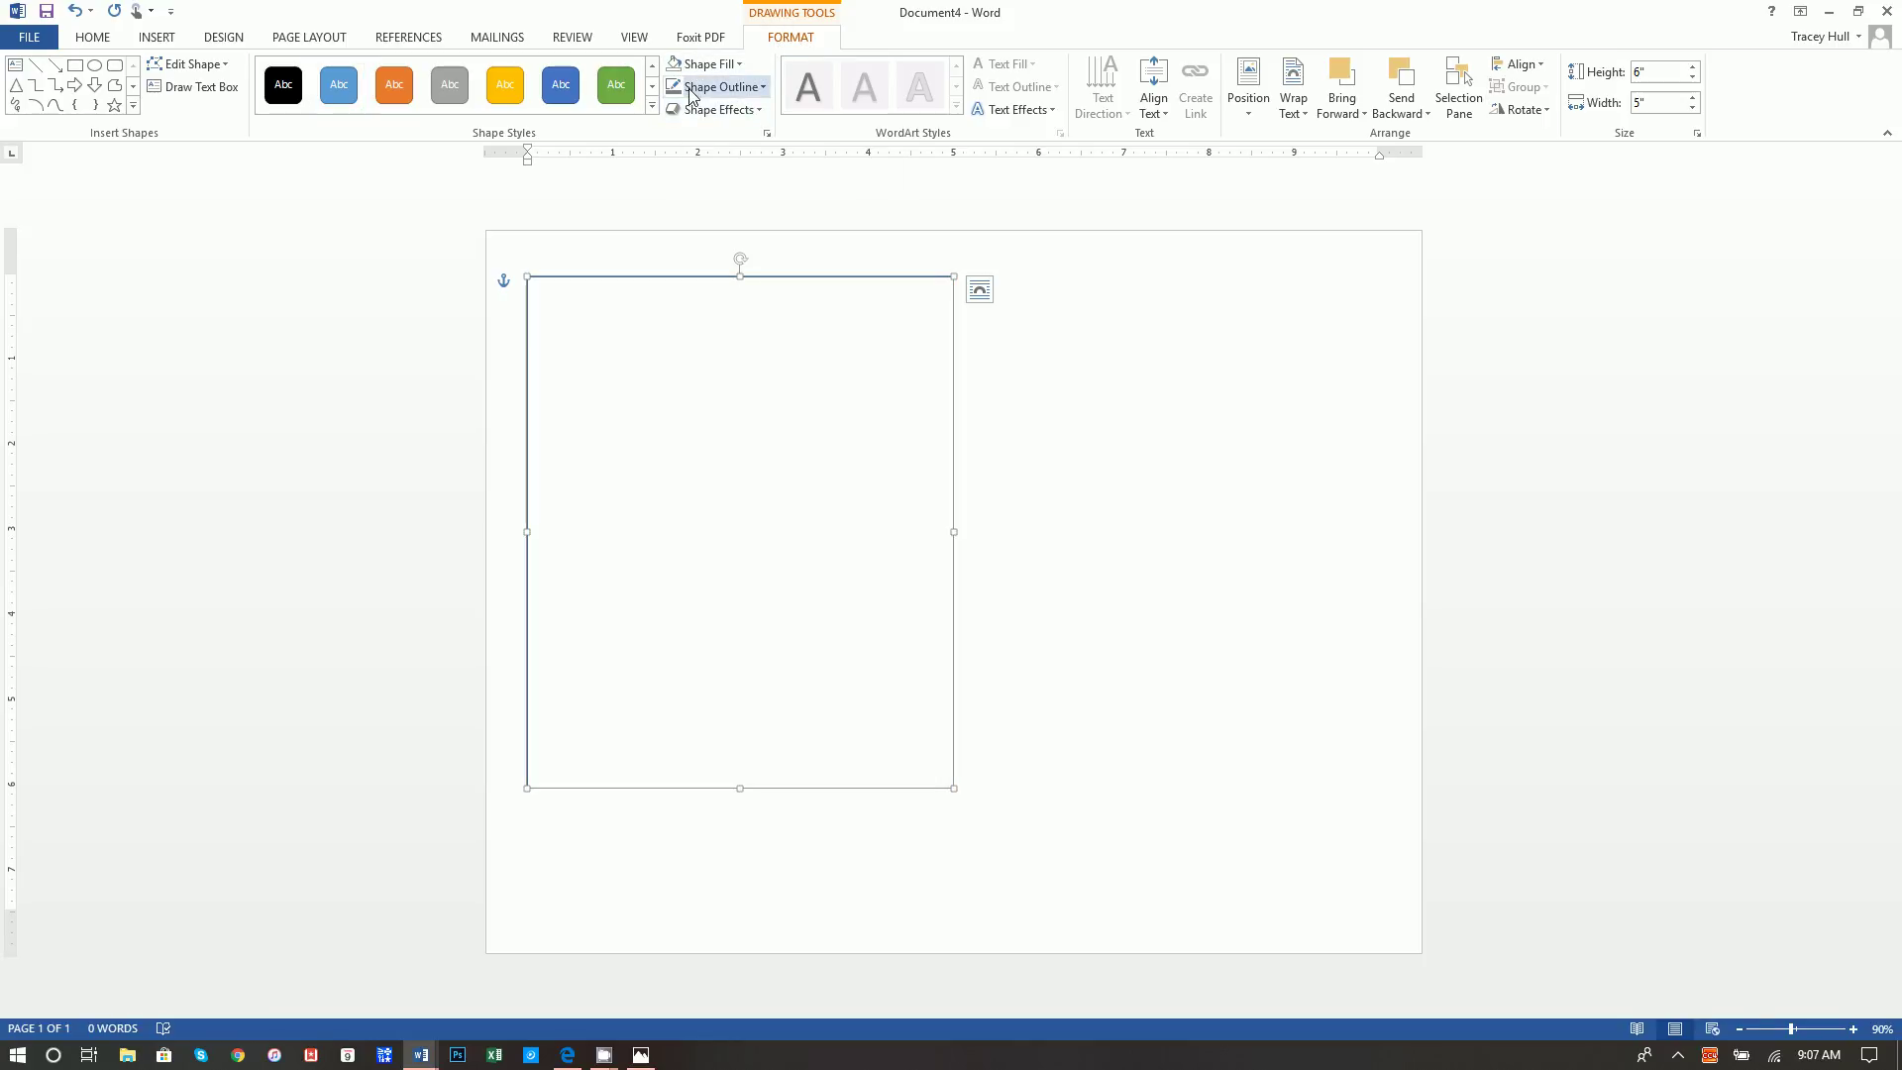
left_click(681, 90)
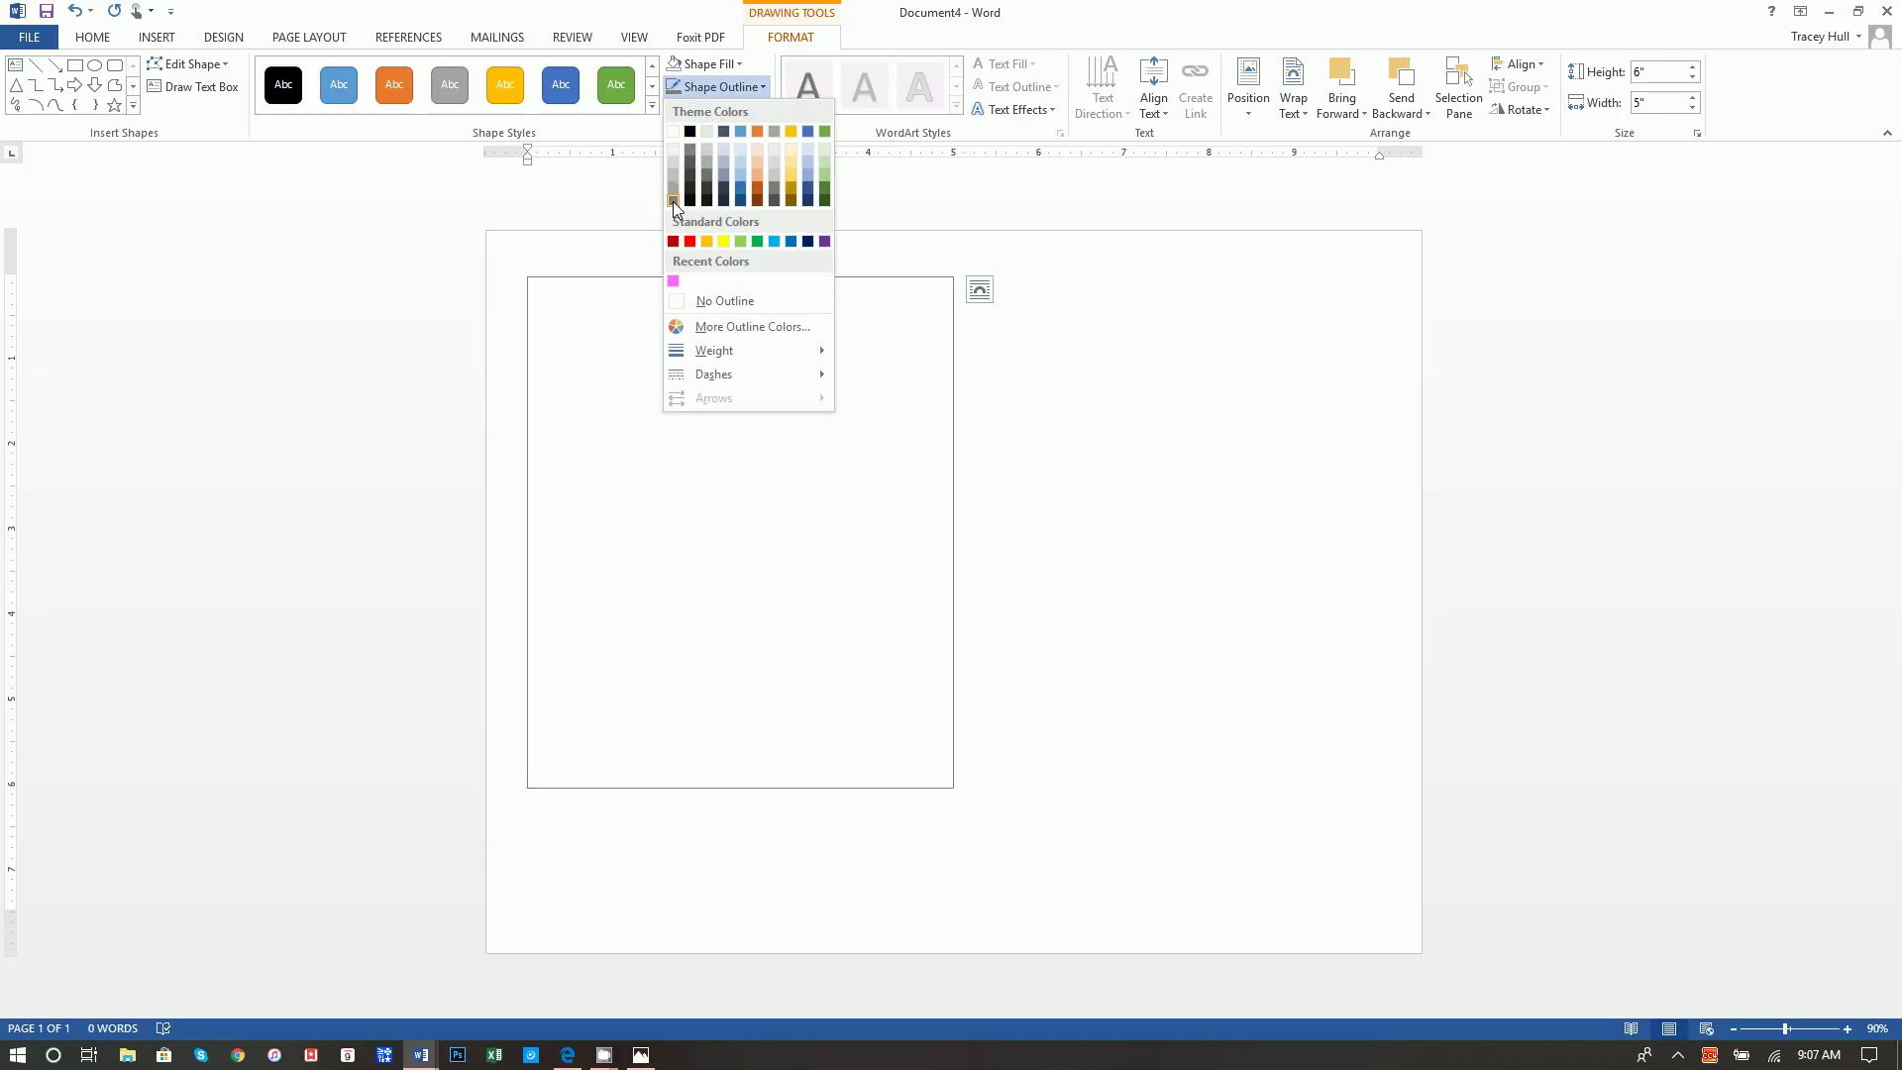
left_click(674, 200)
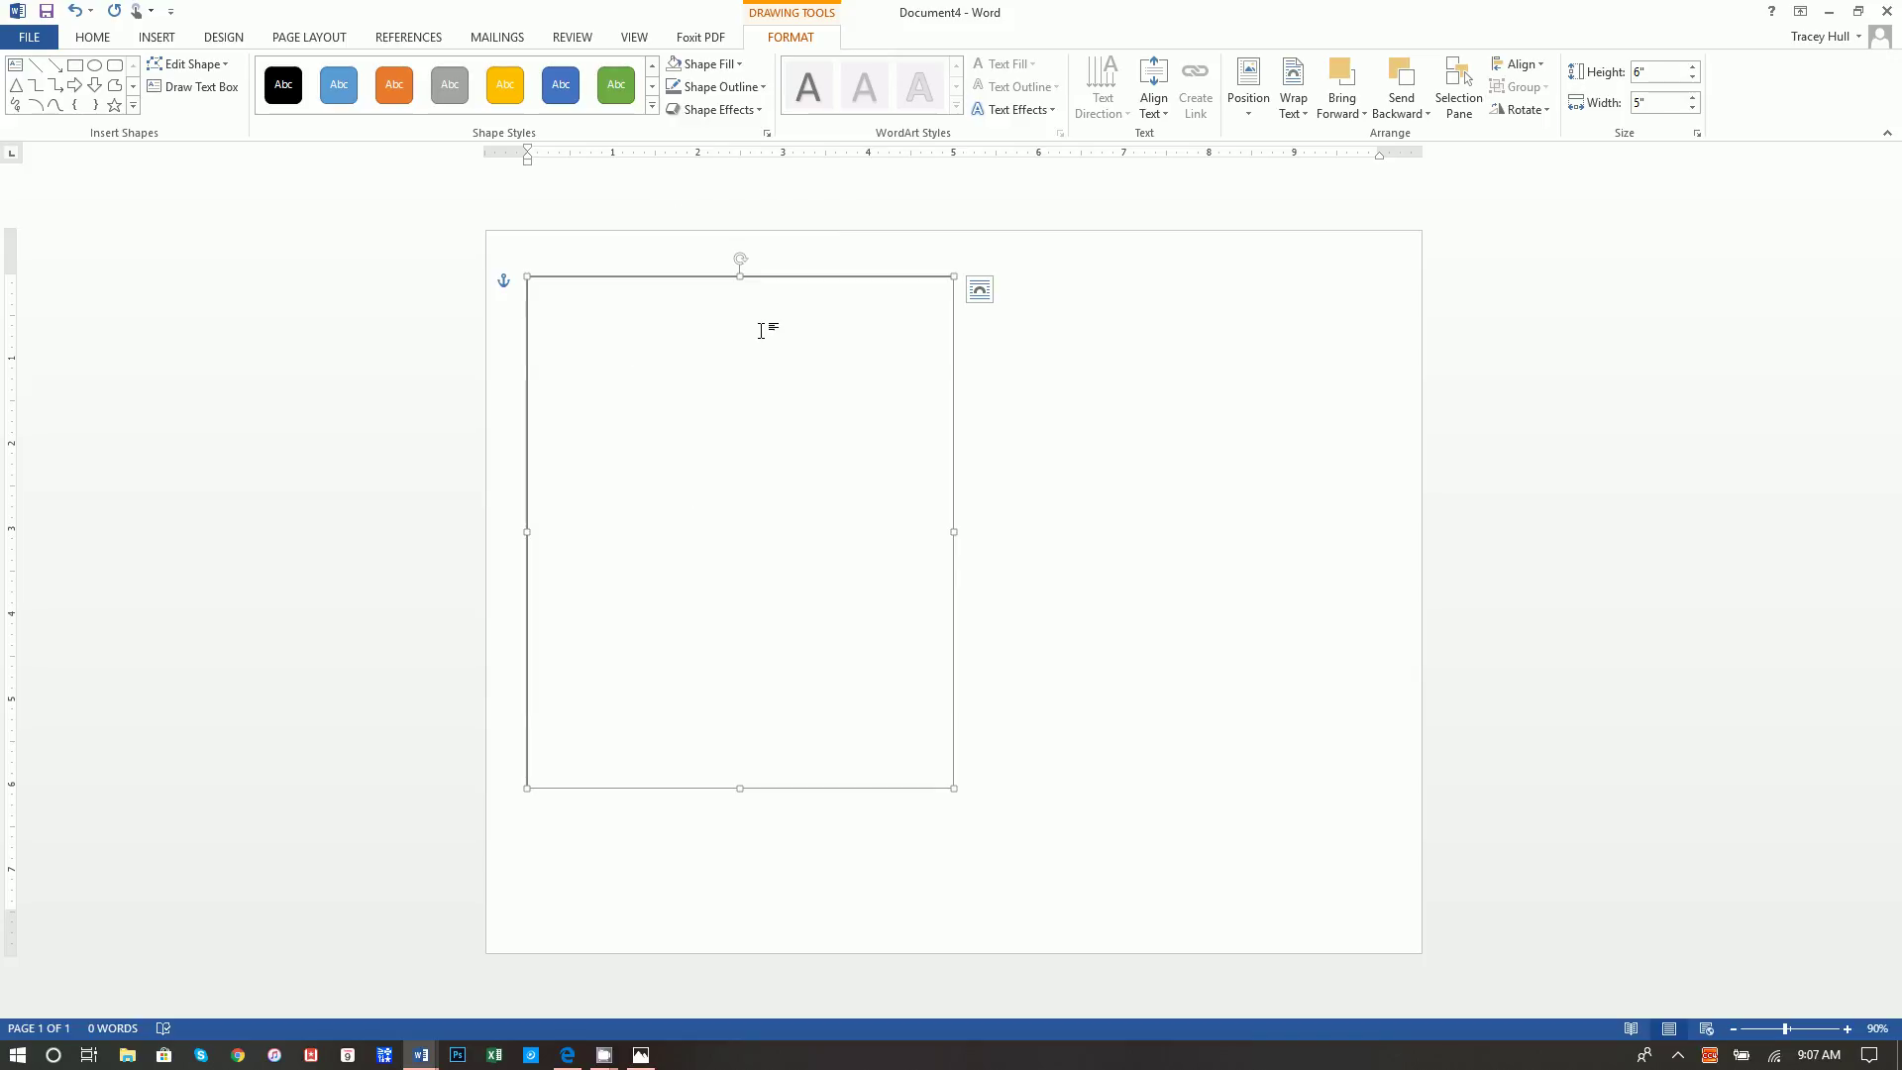
- Move the rectangle to the centre of the page
mouse_move(795, 285)
left_mouse_down()
mouse_move(909, 347)
mouse_move(1019, 349)
mouse_move(960, 340)
left_mouse_up()
left_click(967, 679)
left_click(961, 337)
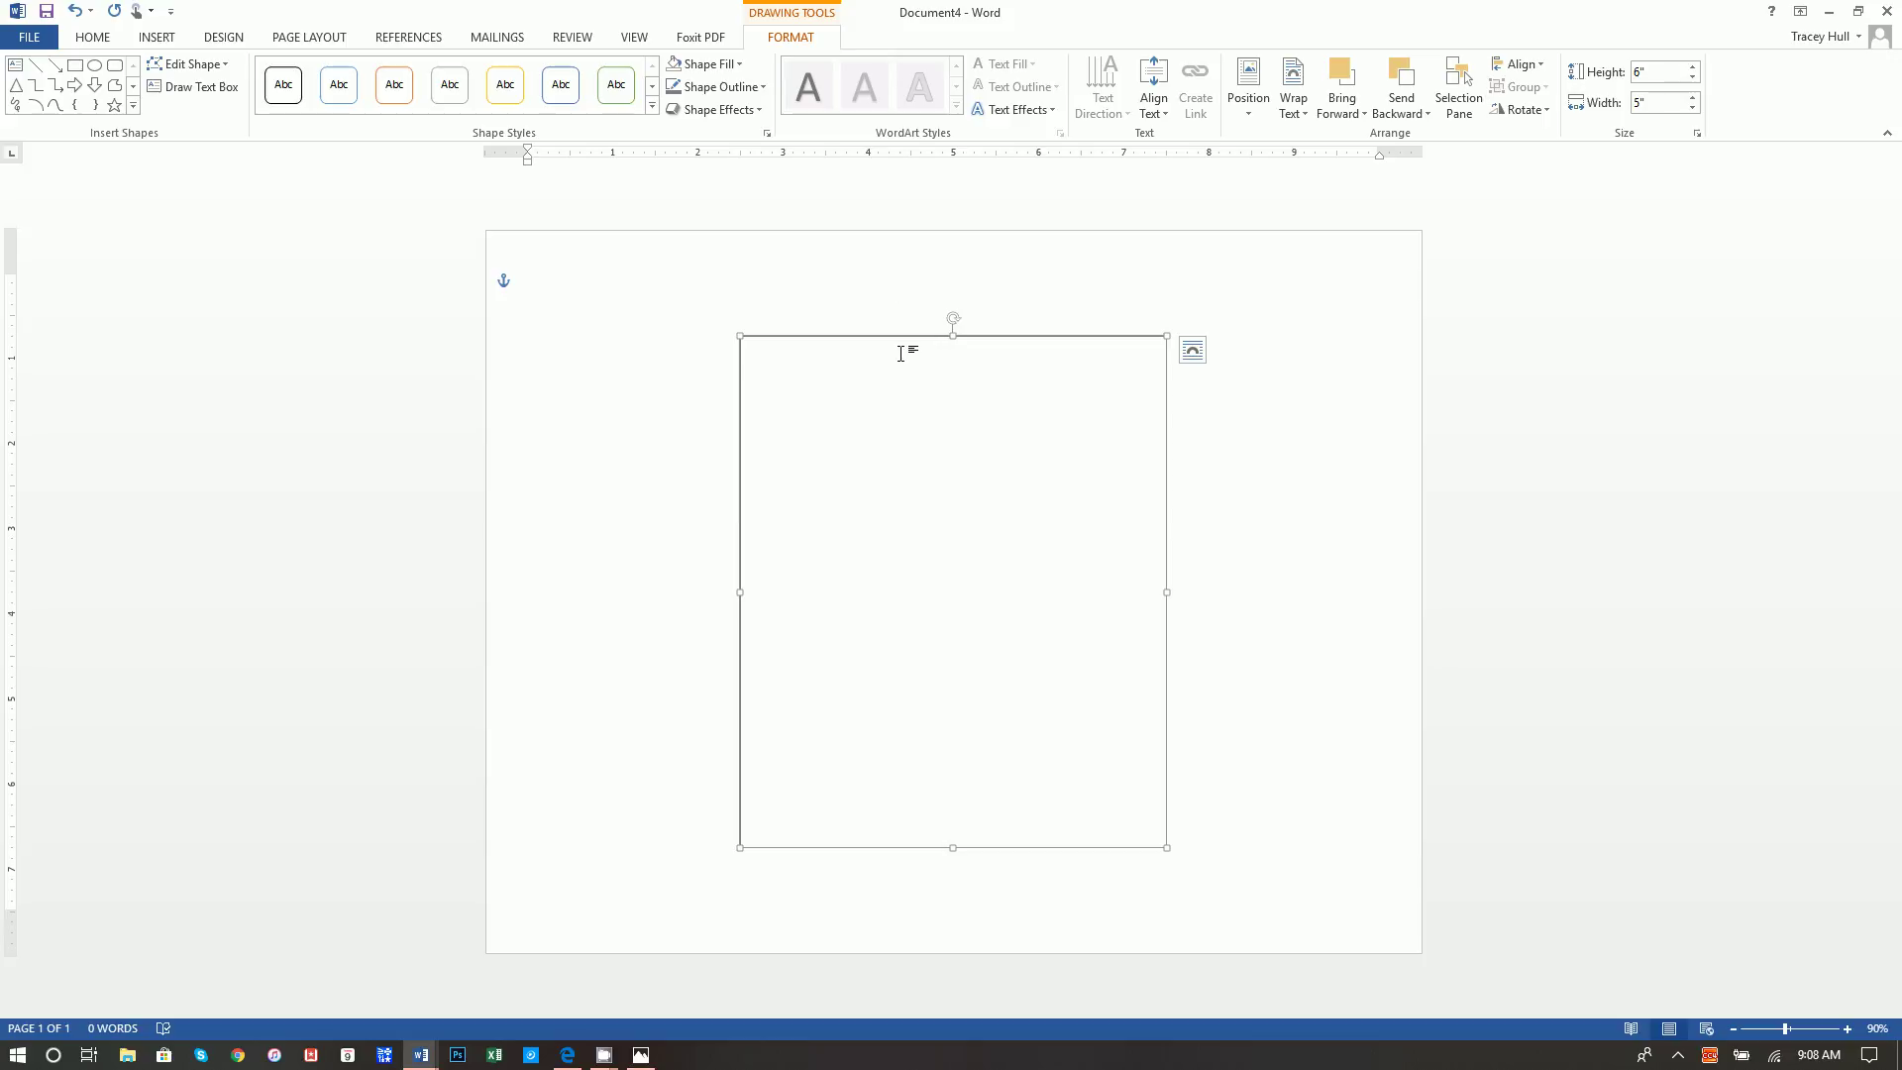
- Find the object alignment options and check whether alignment guides are in use
left_click(638, 39)
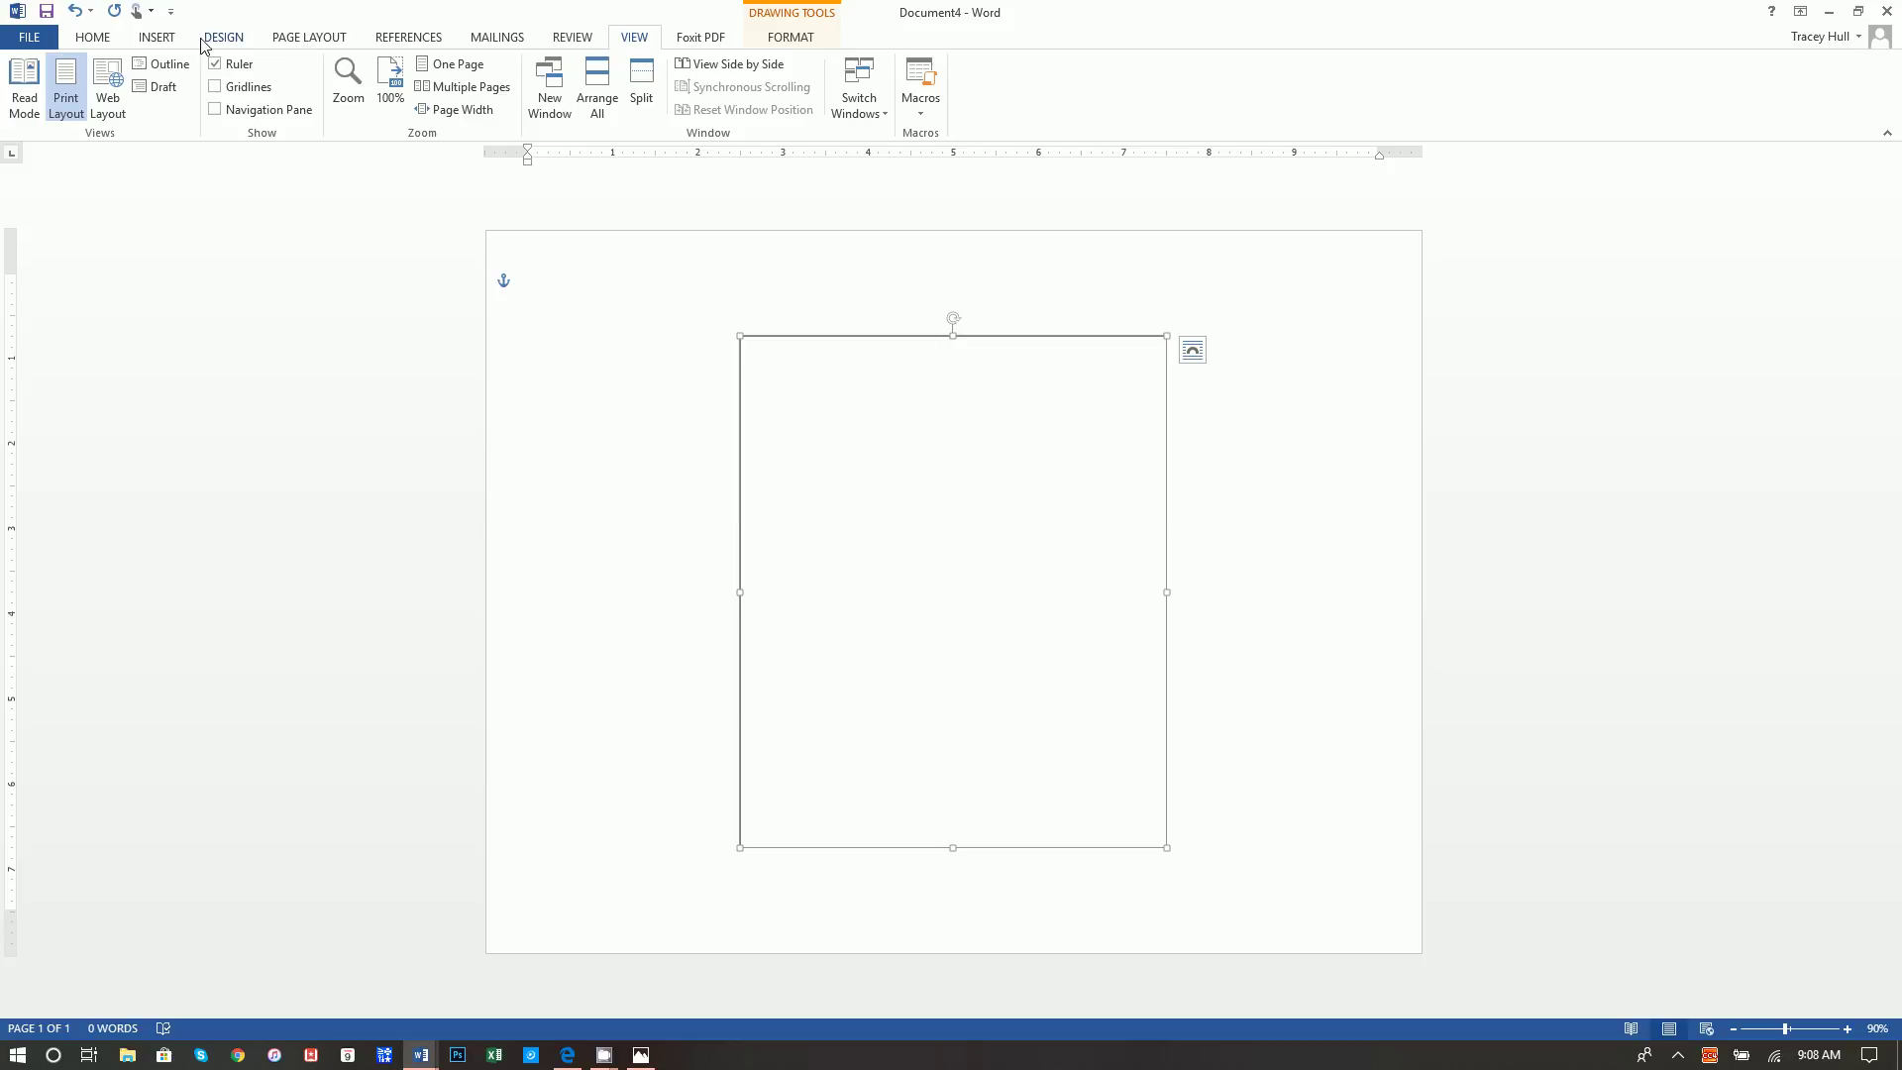
left_click(573, 40)
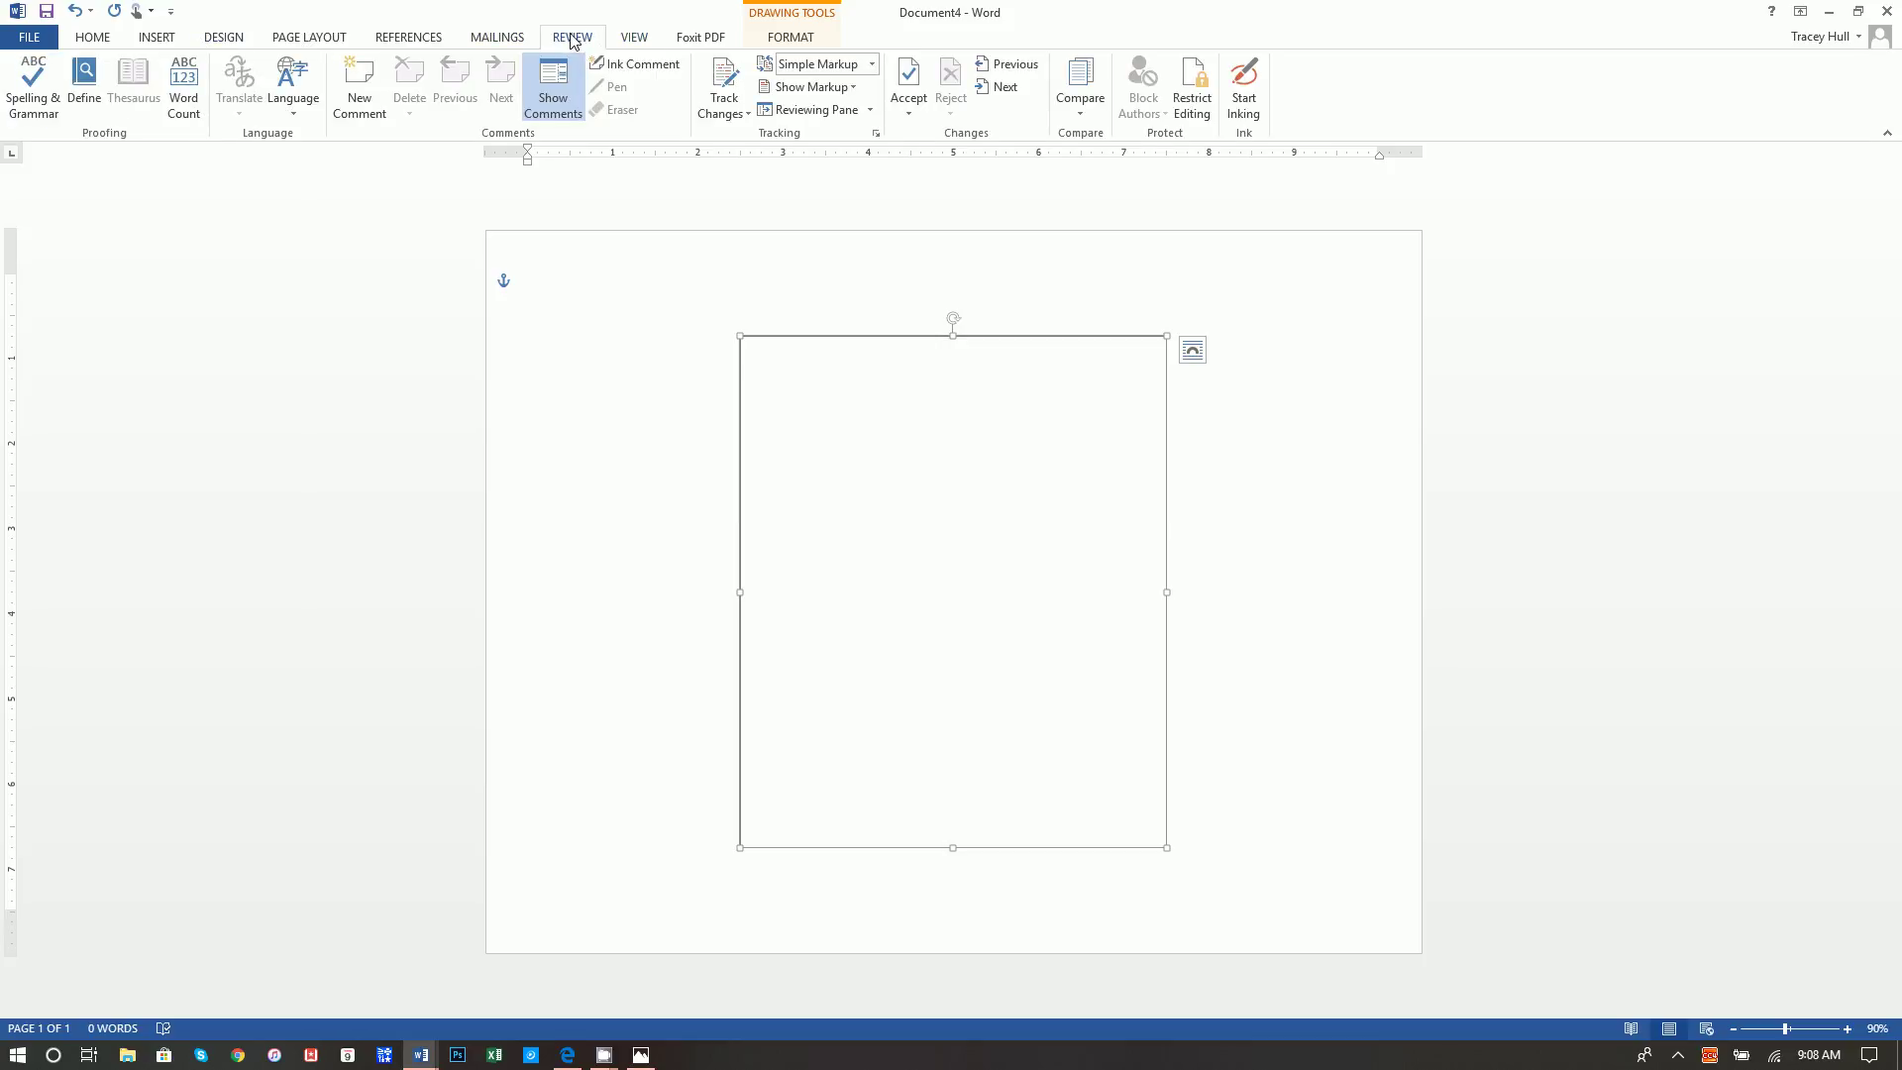
left_click(637, 39)
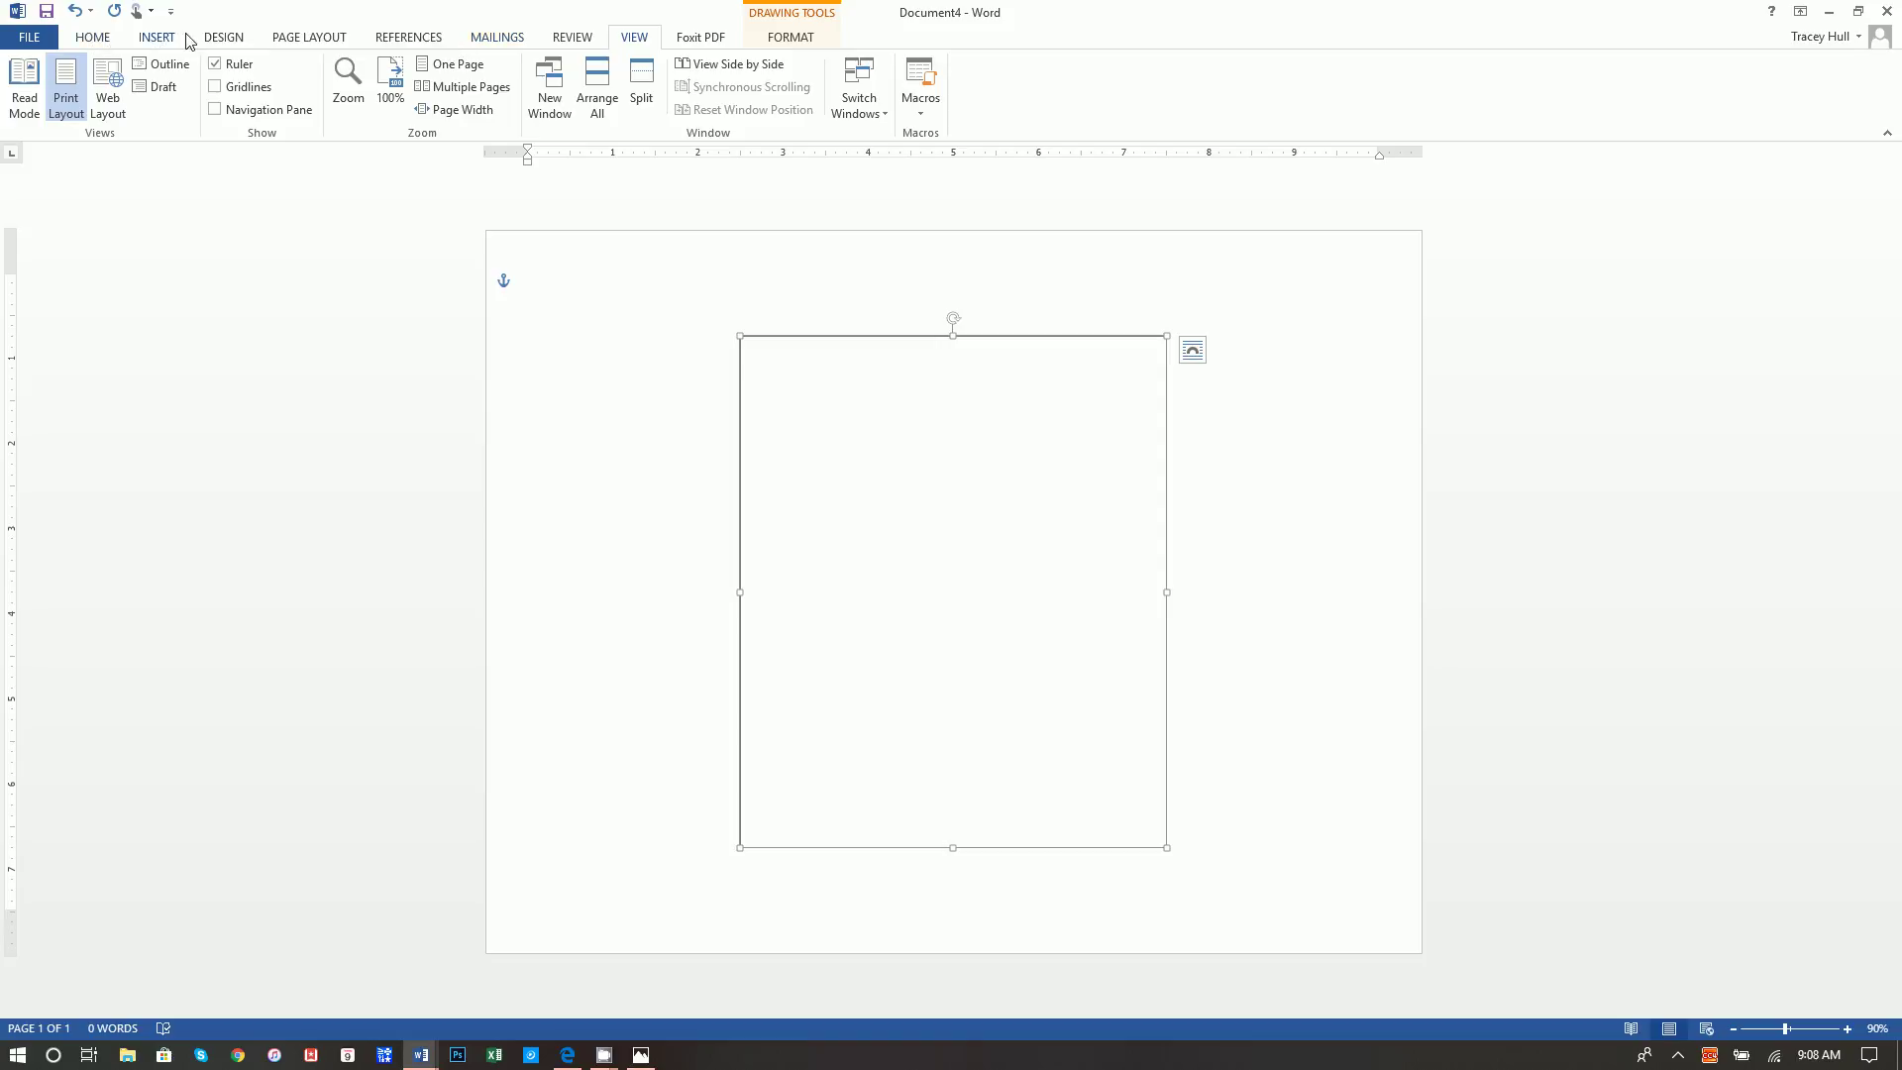
left_click(226, 40)
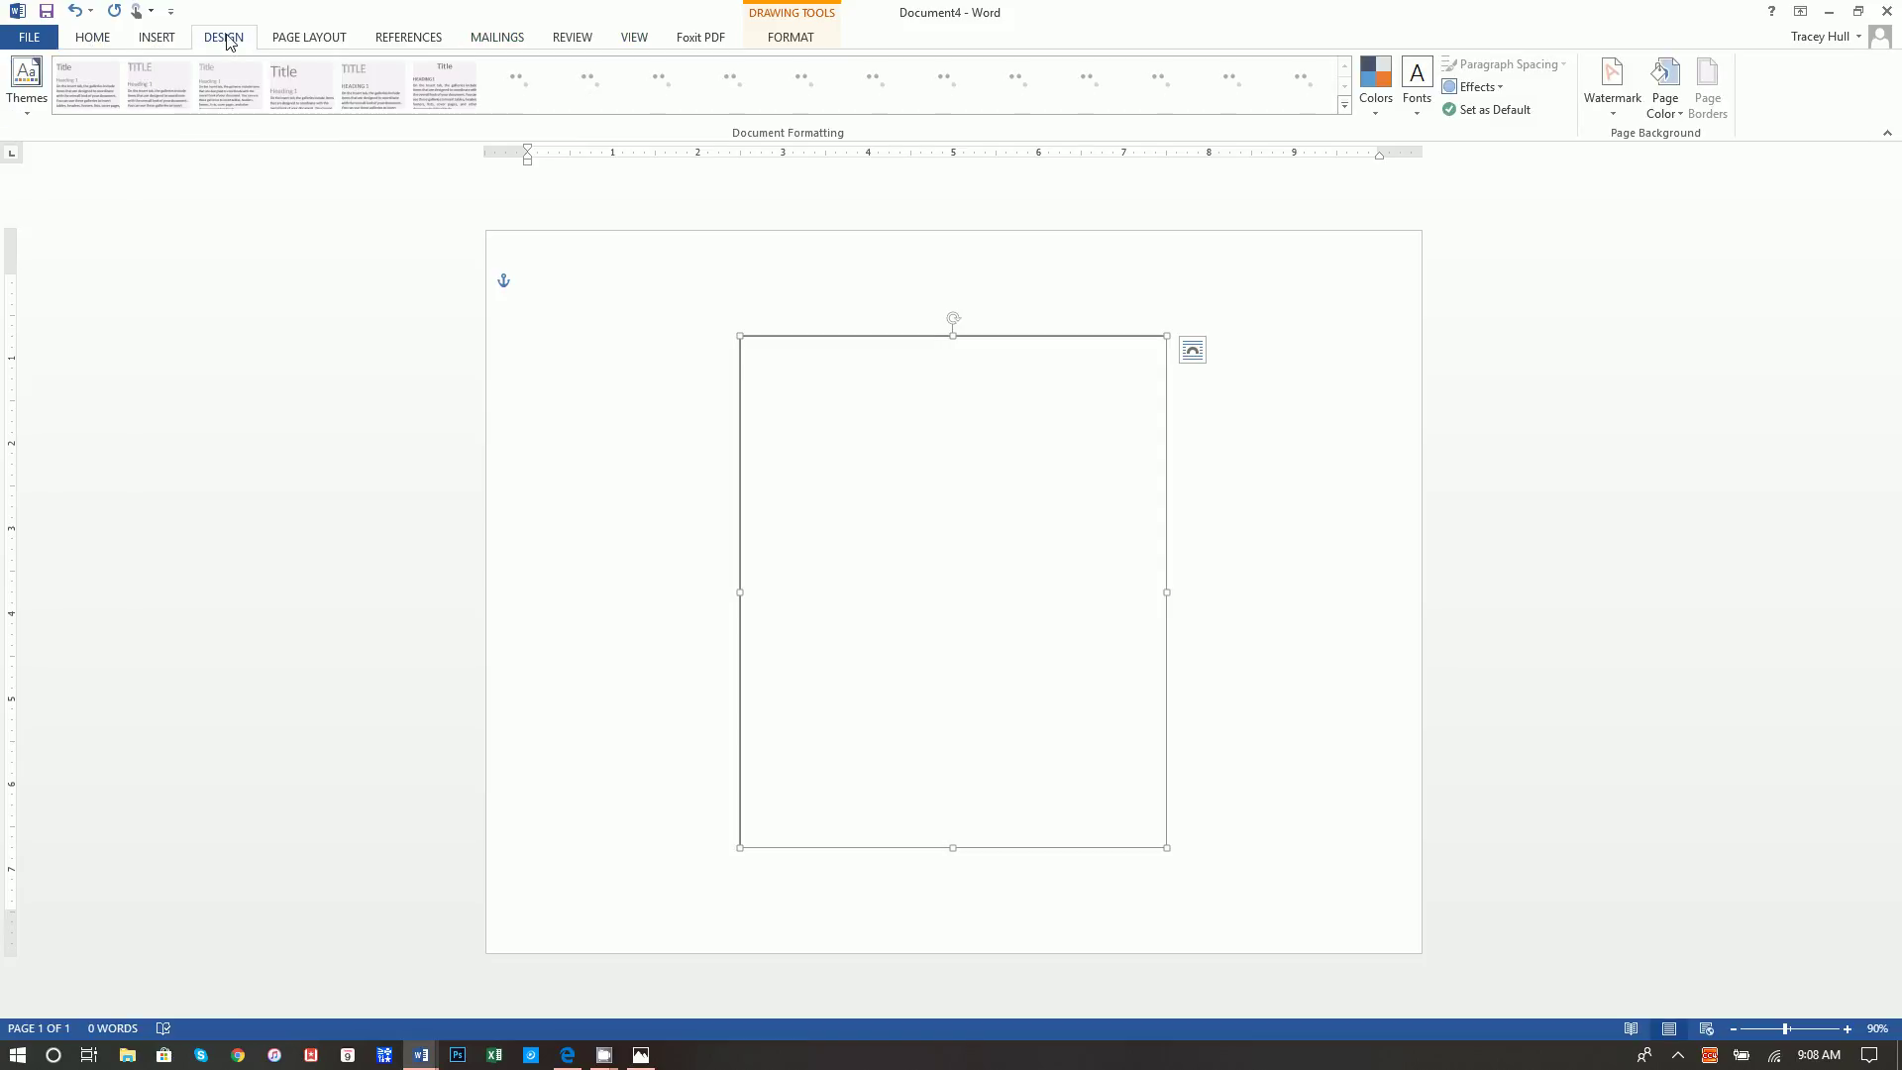
left_click(309, 38)
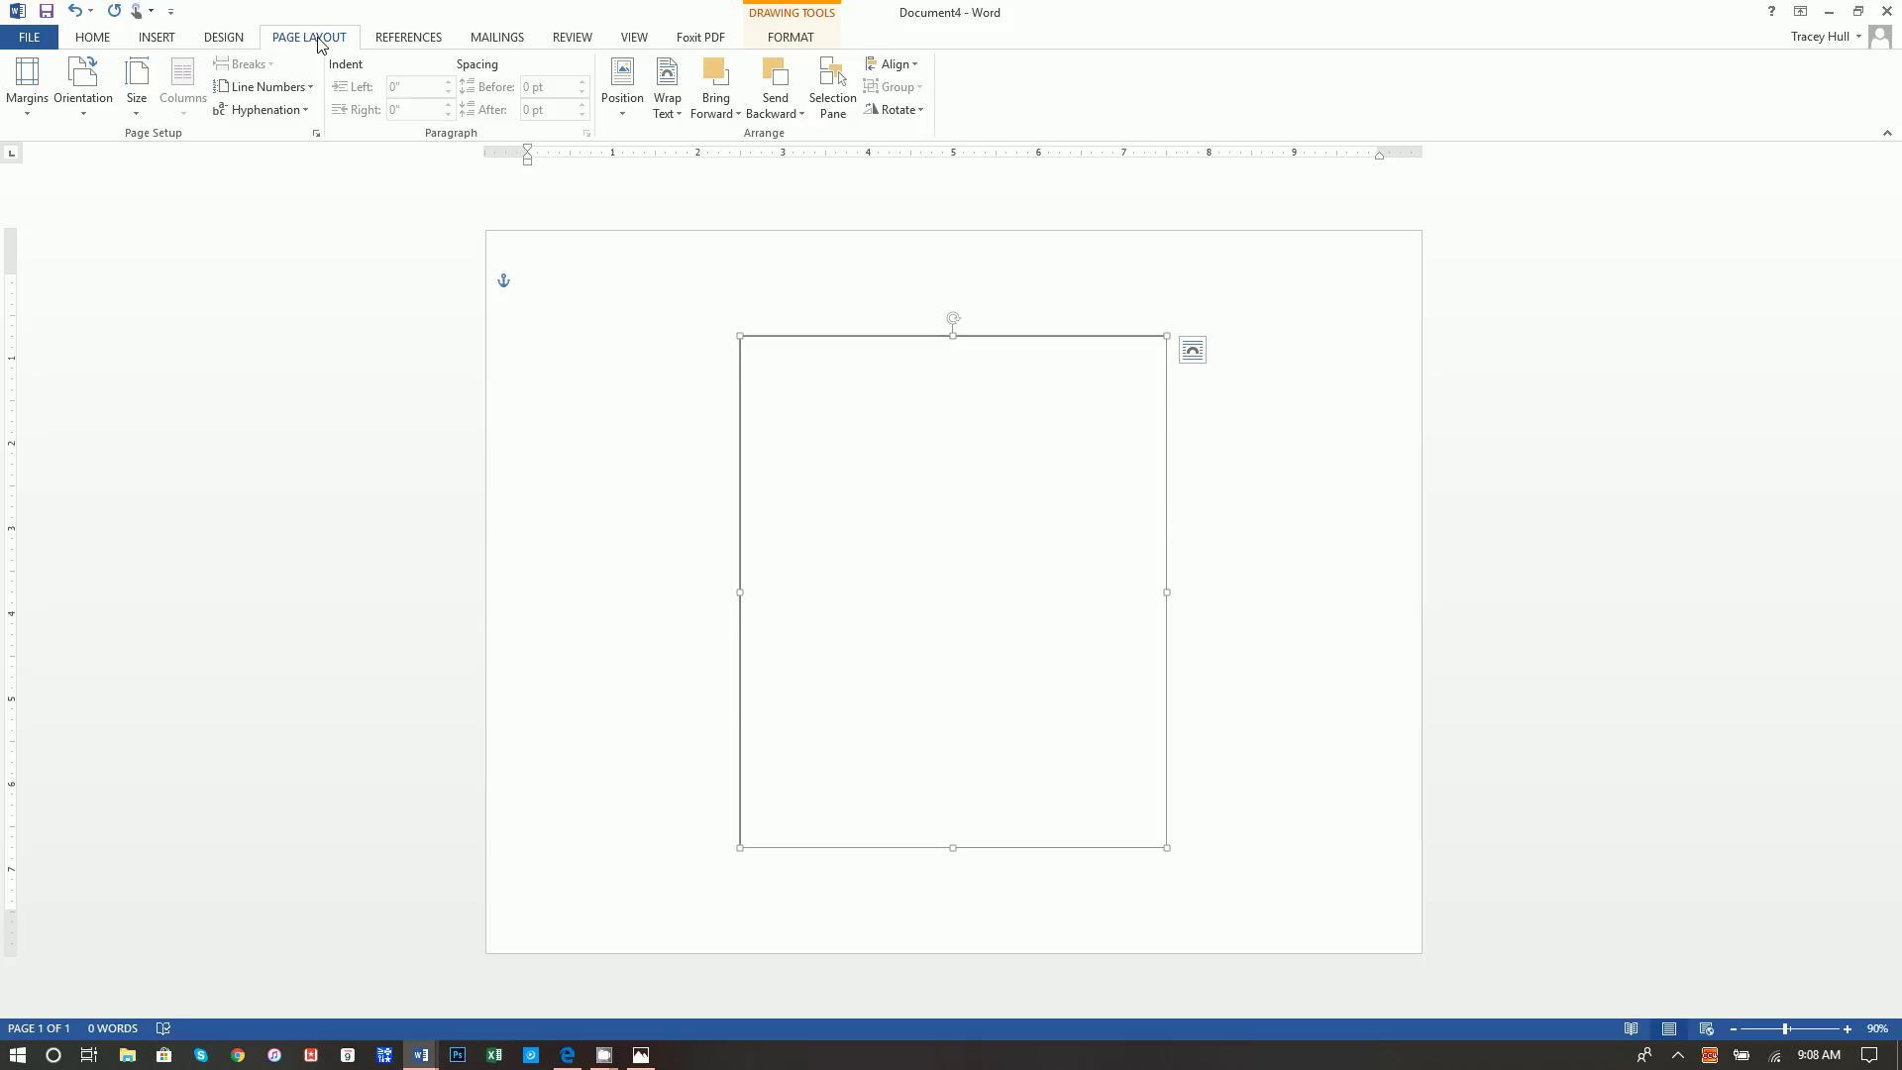
left_click(902, 69)
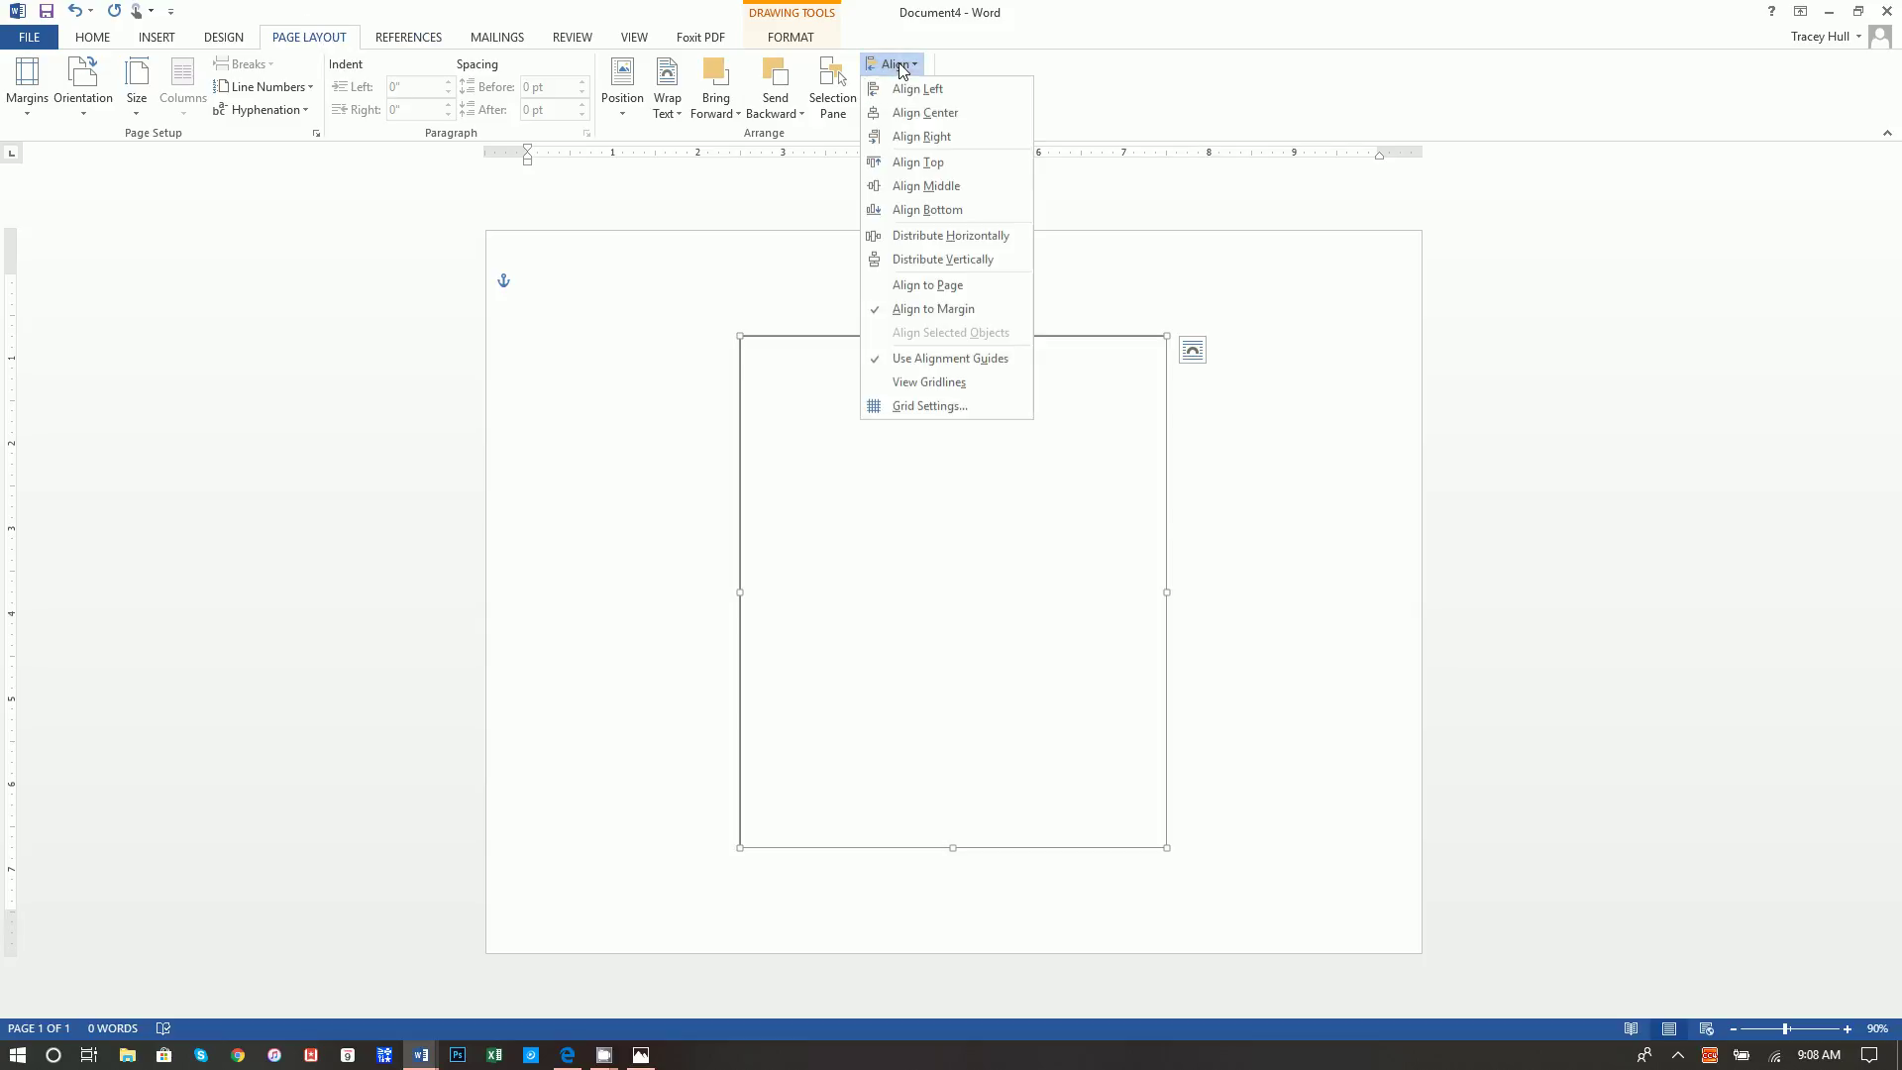
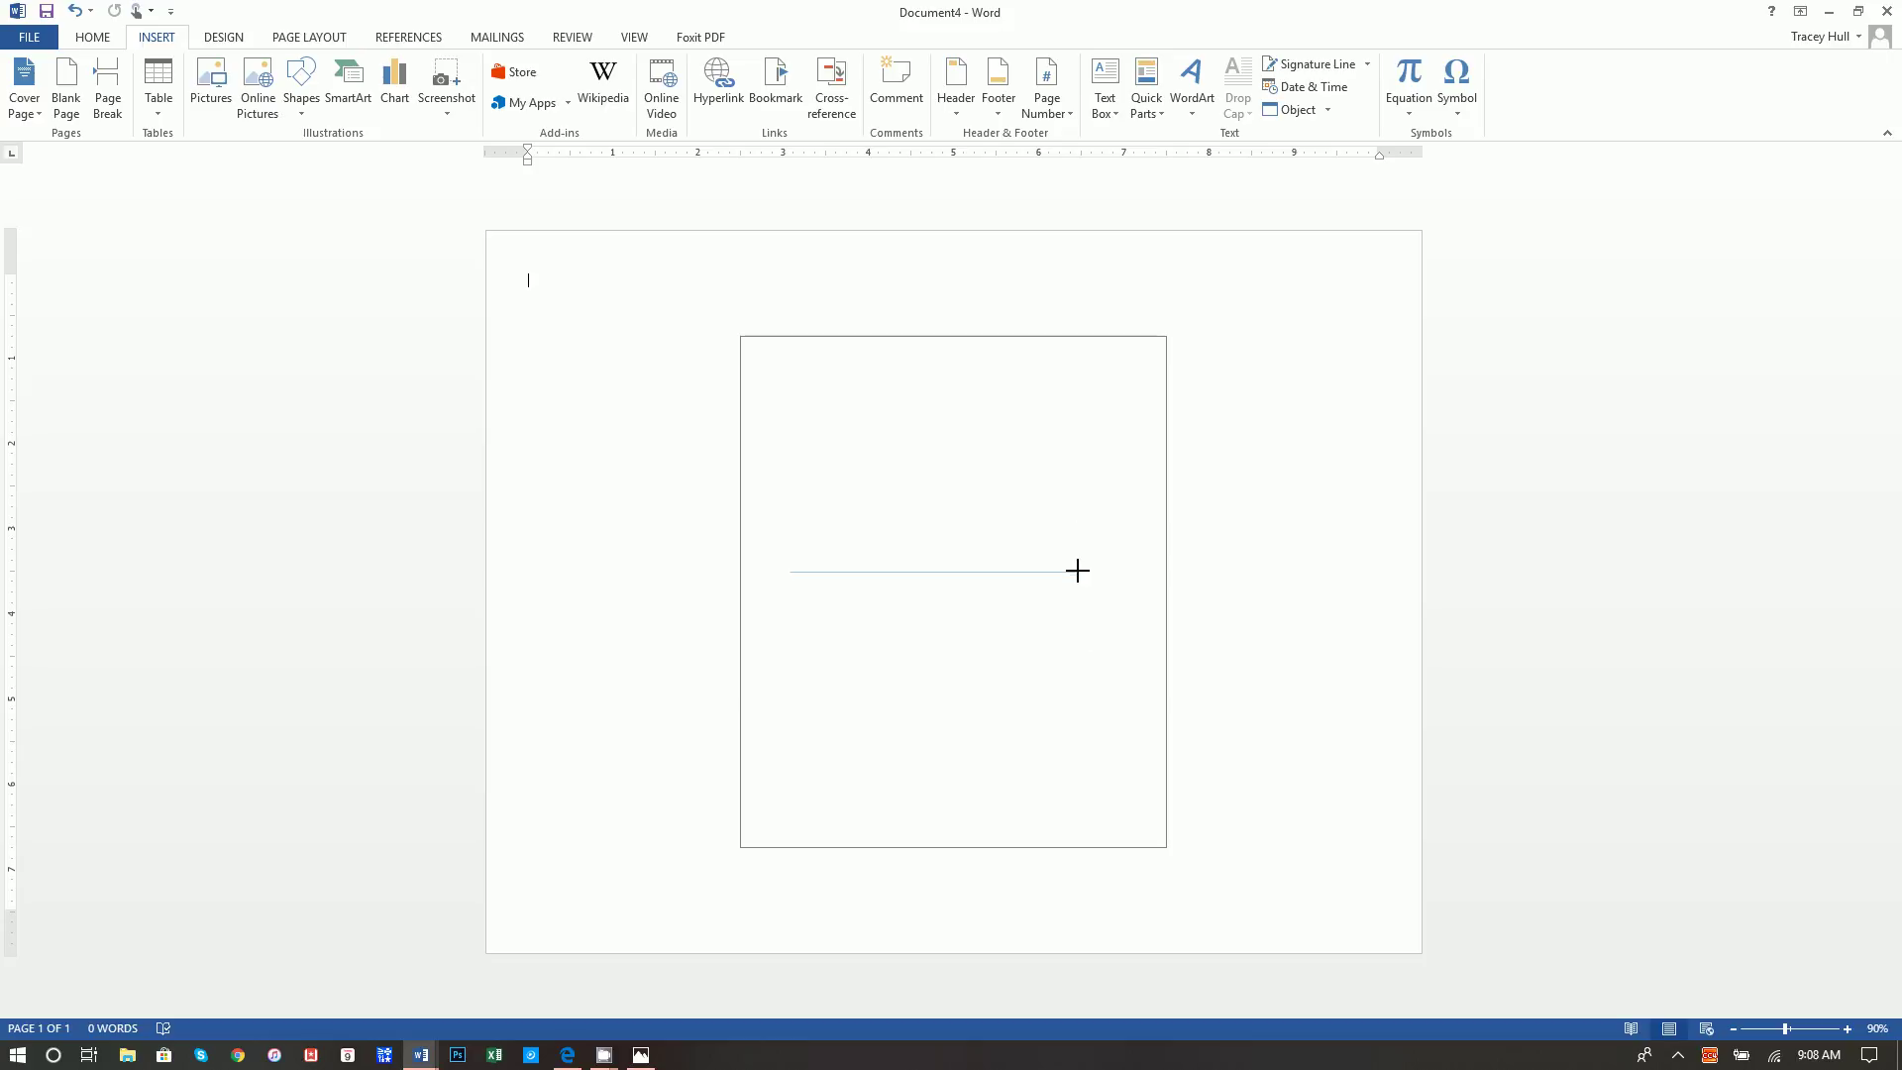
- Draw a horizontal line about 3.38 inches long inside the rectangle and move it to the rectangle's centre
left_click_drag(1077, 570, 1078, 571)
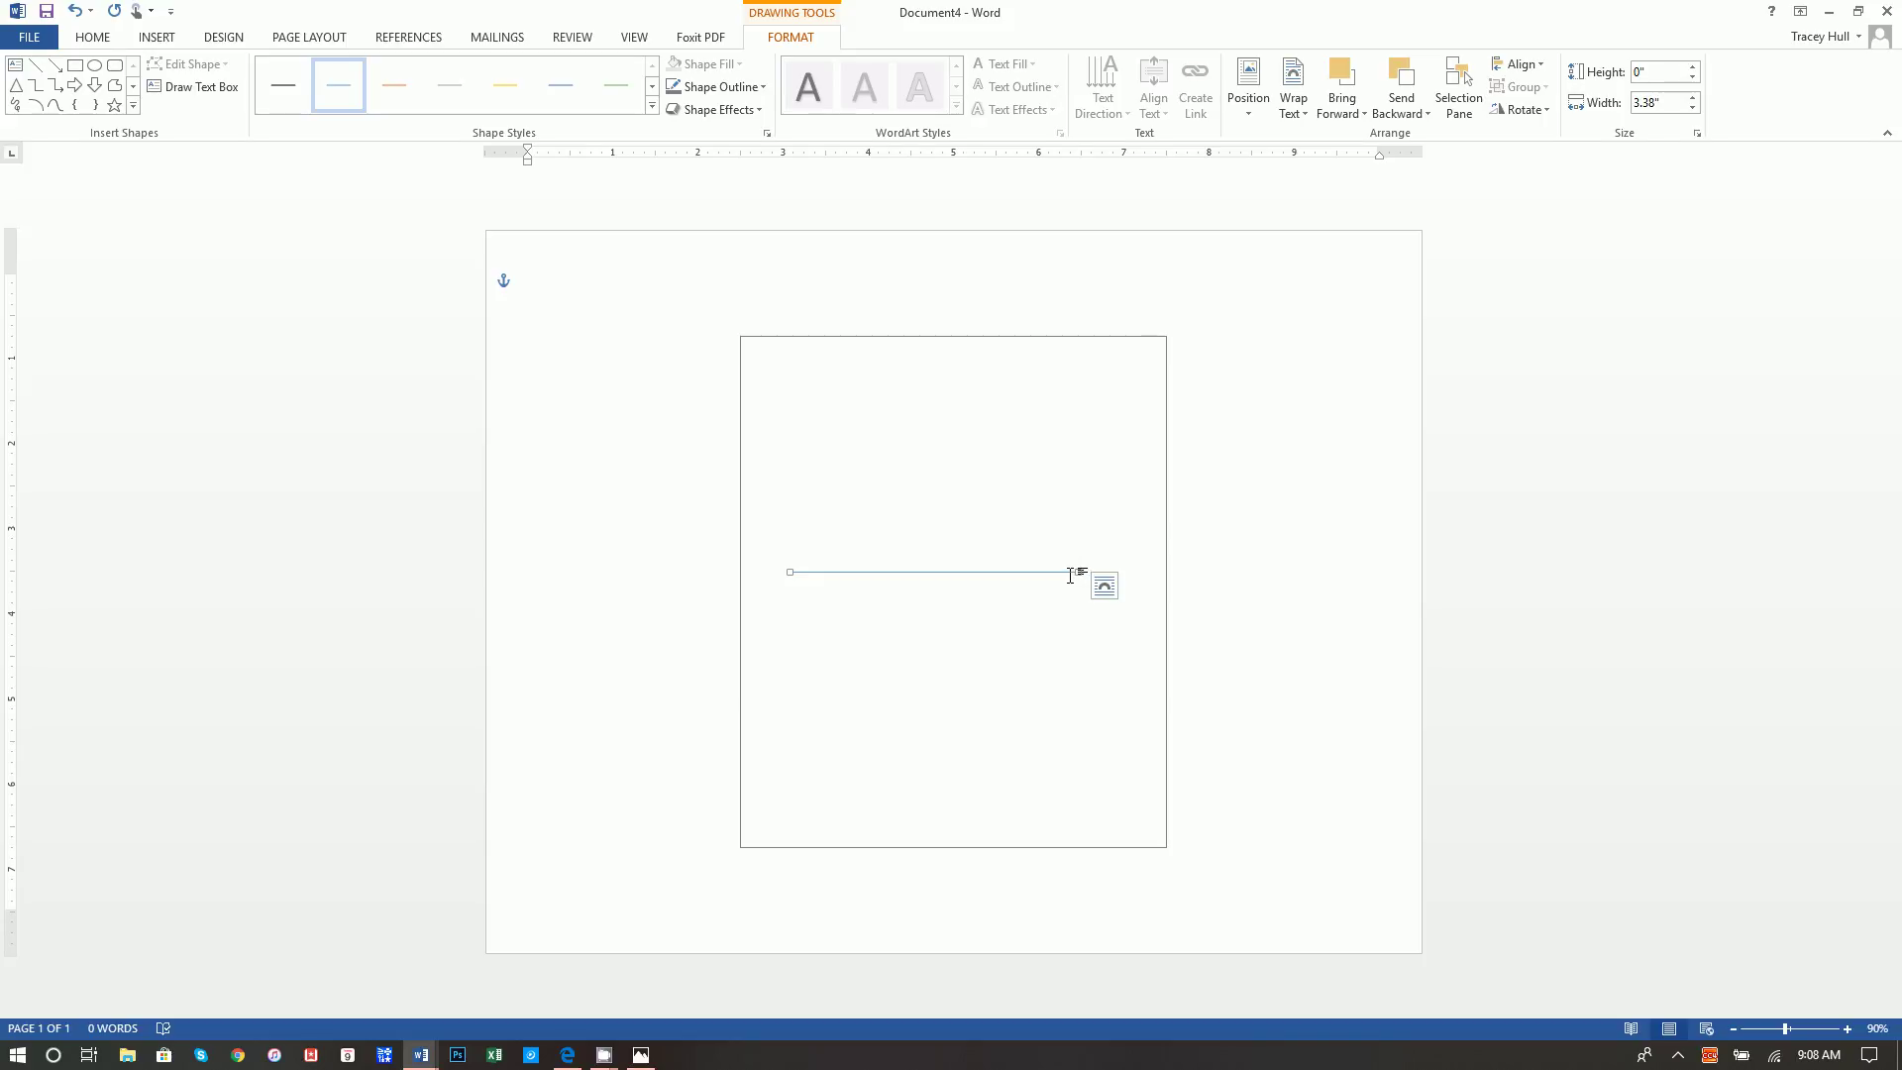
left_click(1030, 574)
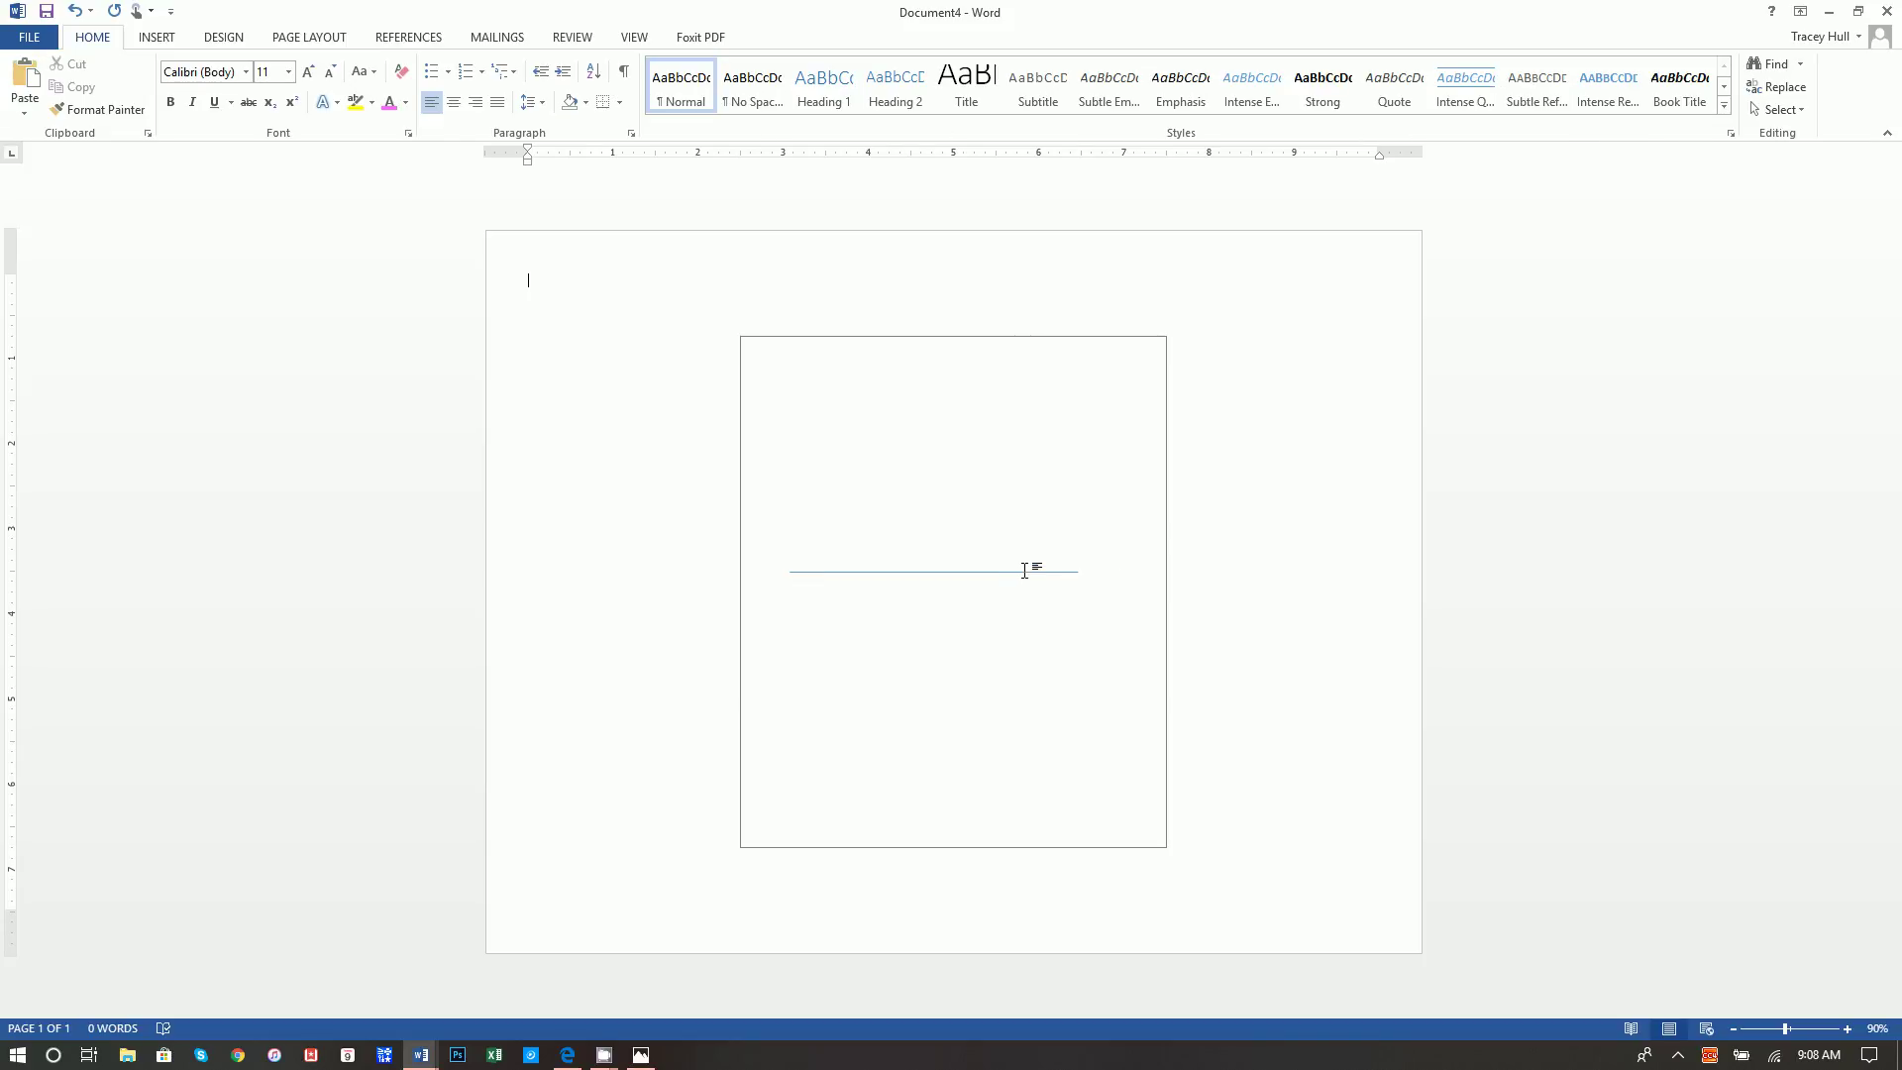
left_click(1025, 572)
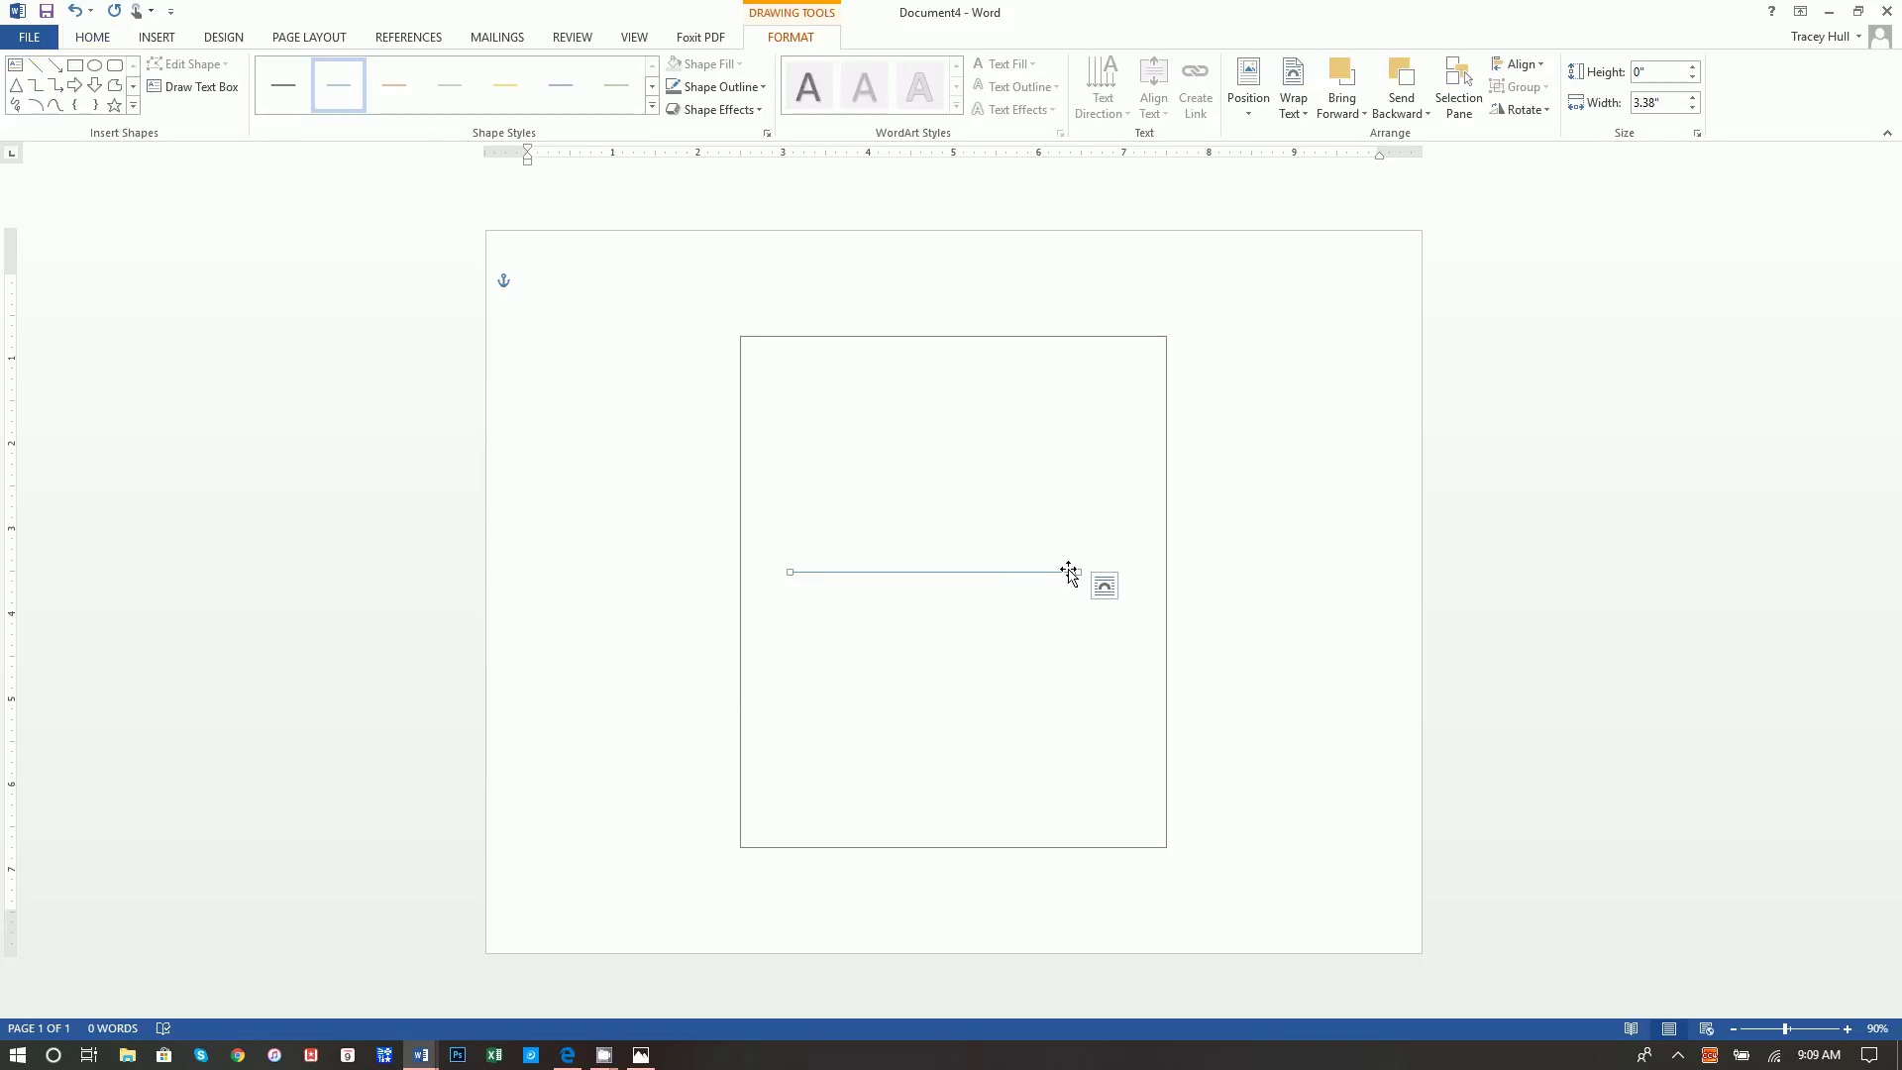
left_click_drag(862, 570, 892, 598)
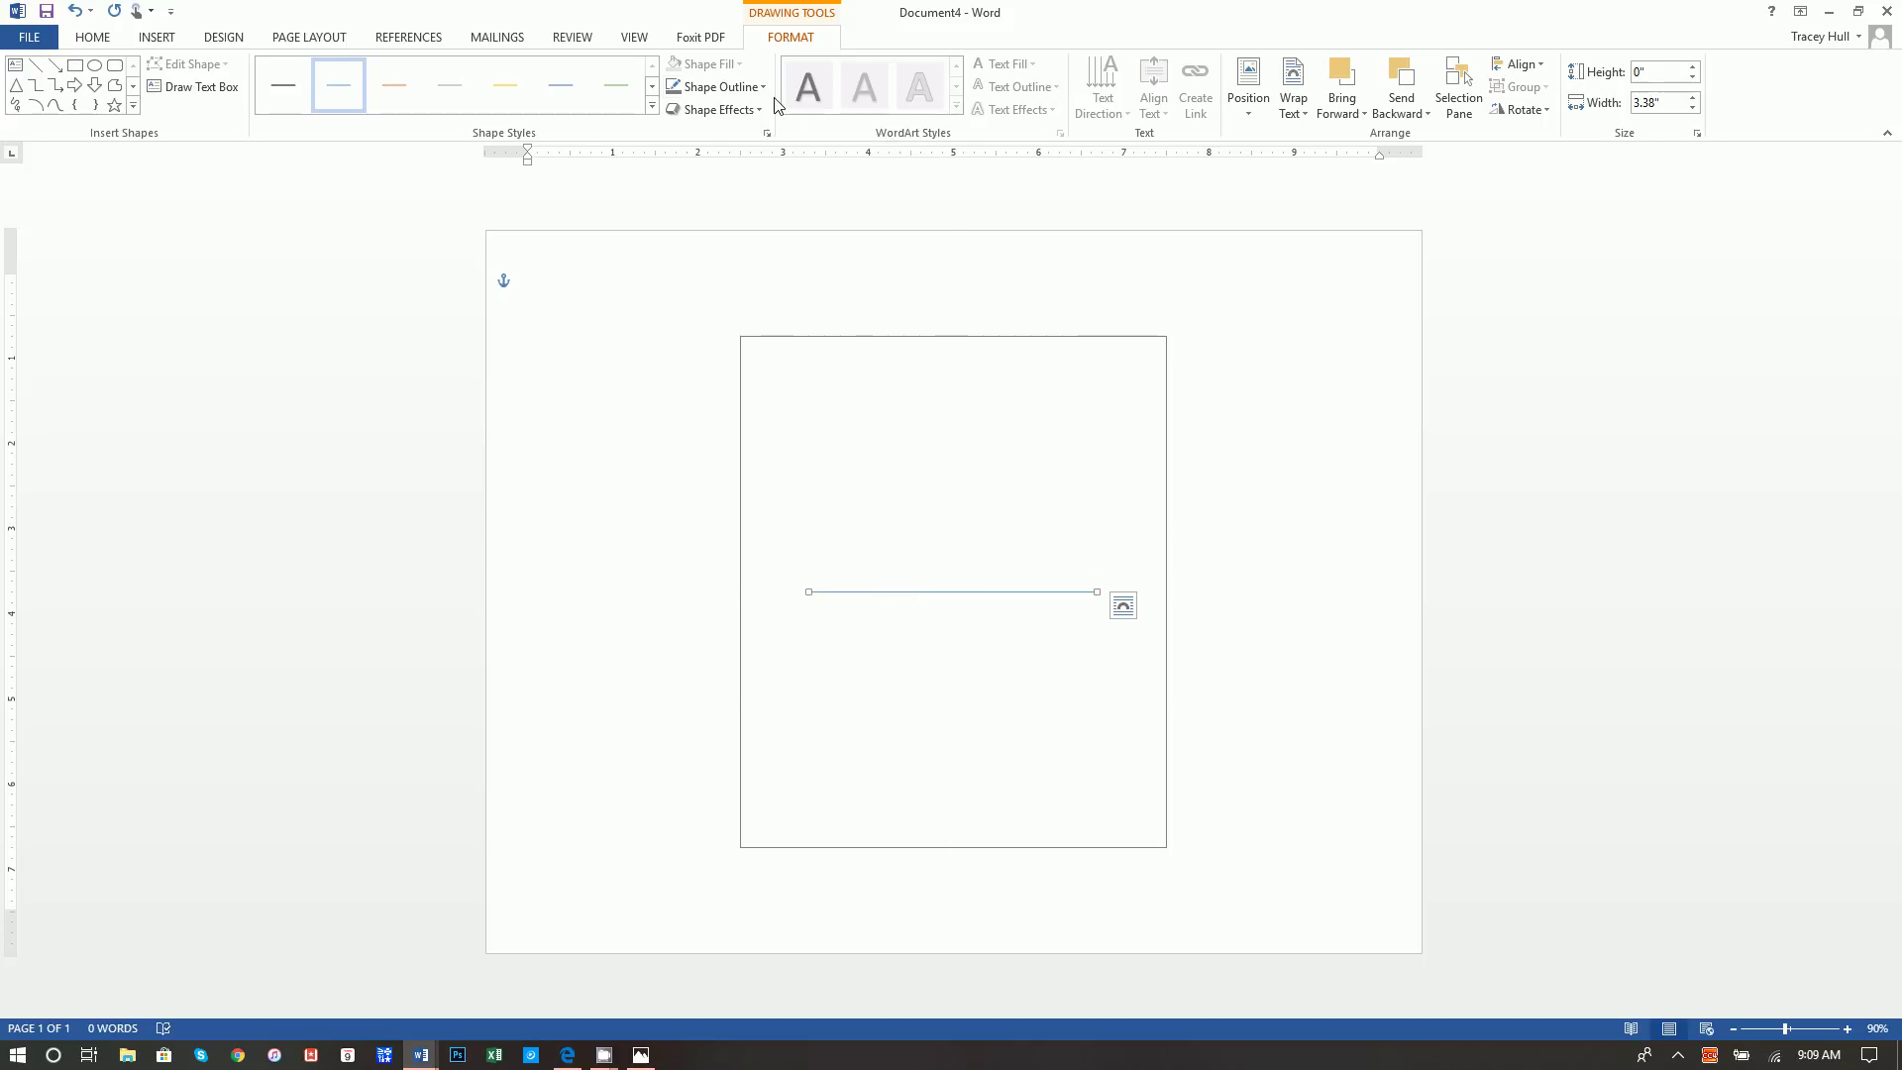
- Give the horizontal line a grey outline and group it with the rectangle
left_click(672, 91)
left_click(890, 338)
right_click(889, 338)
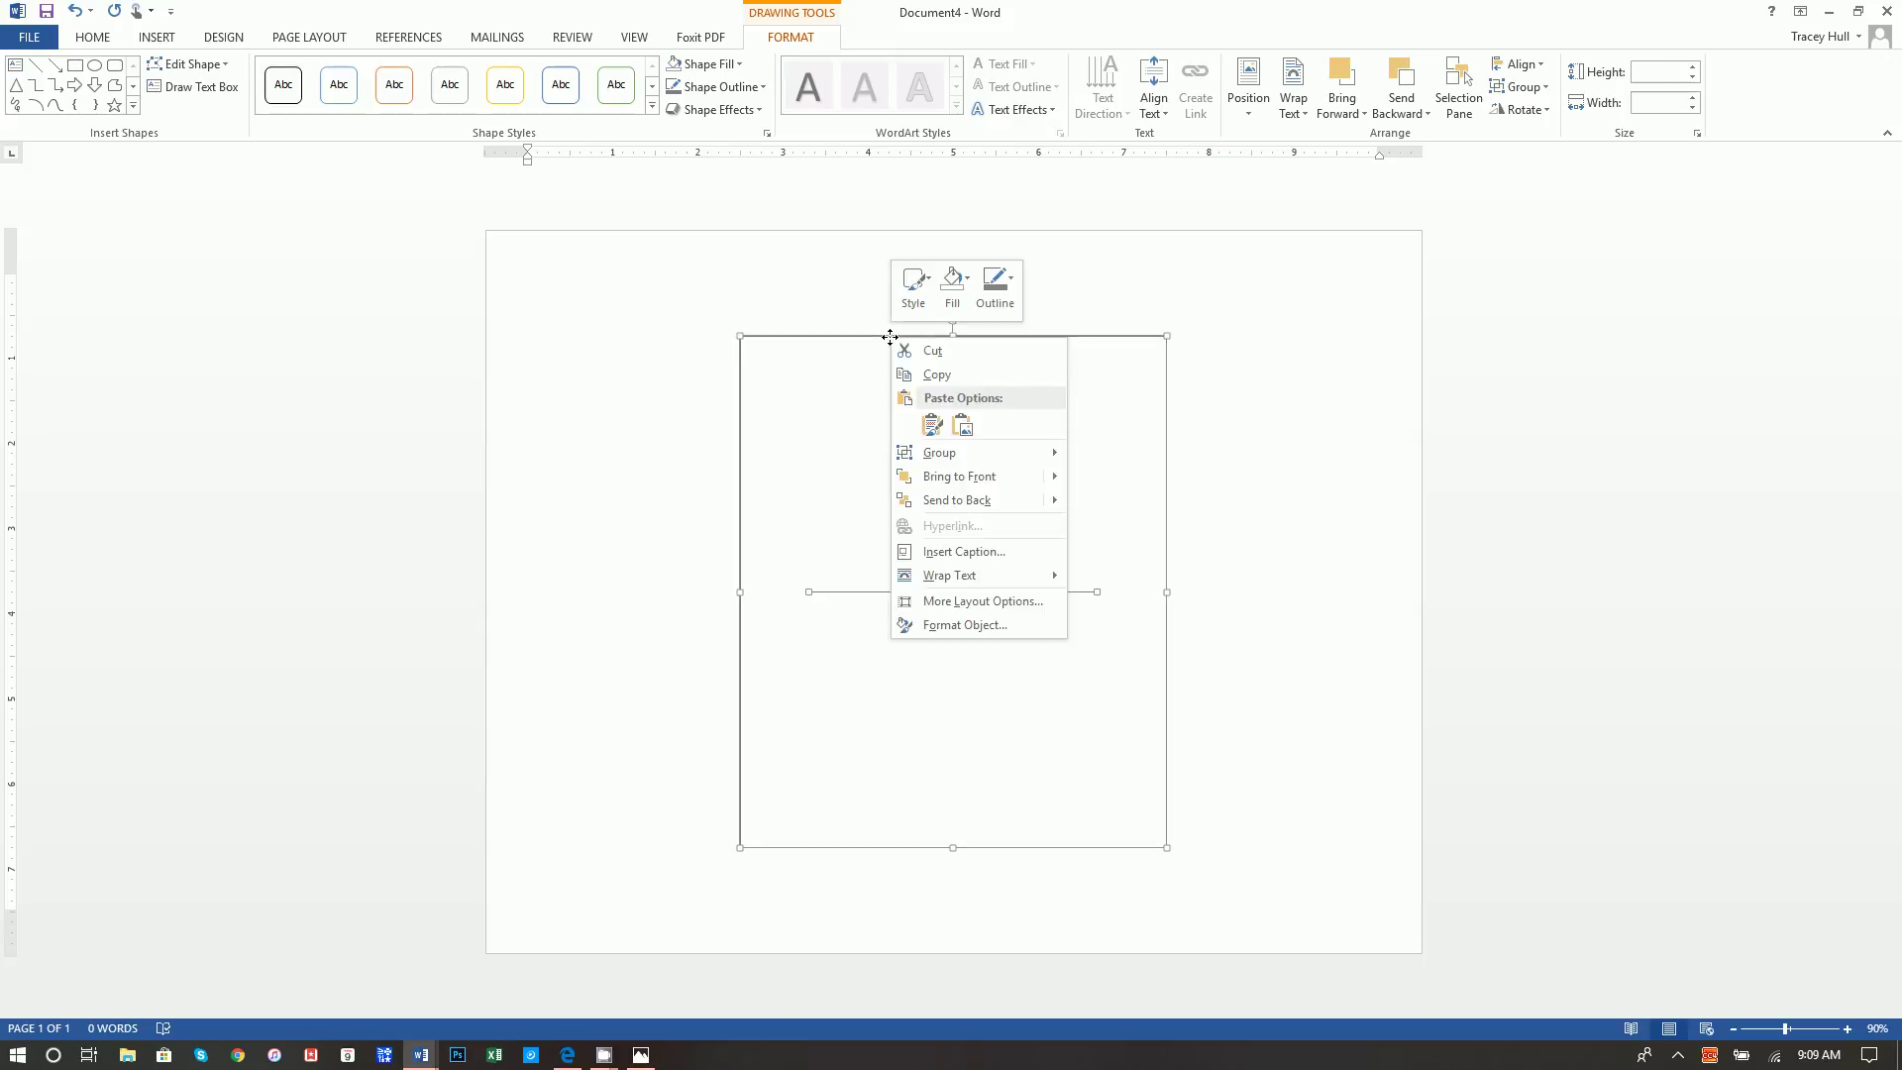
mouse_move(961, 454)
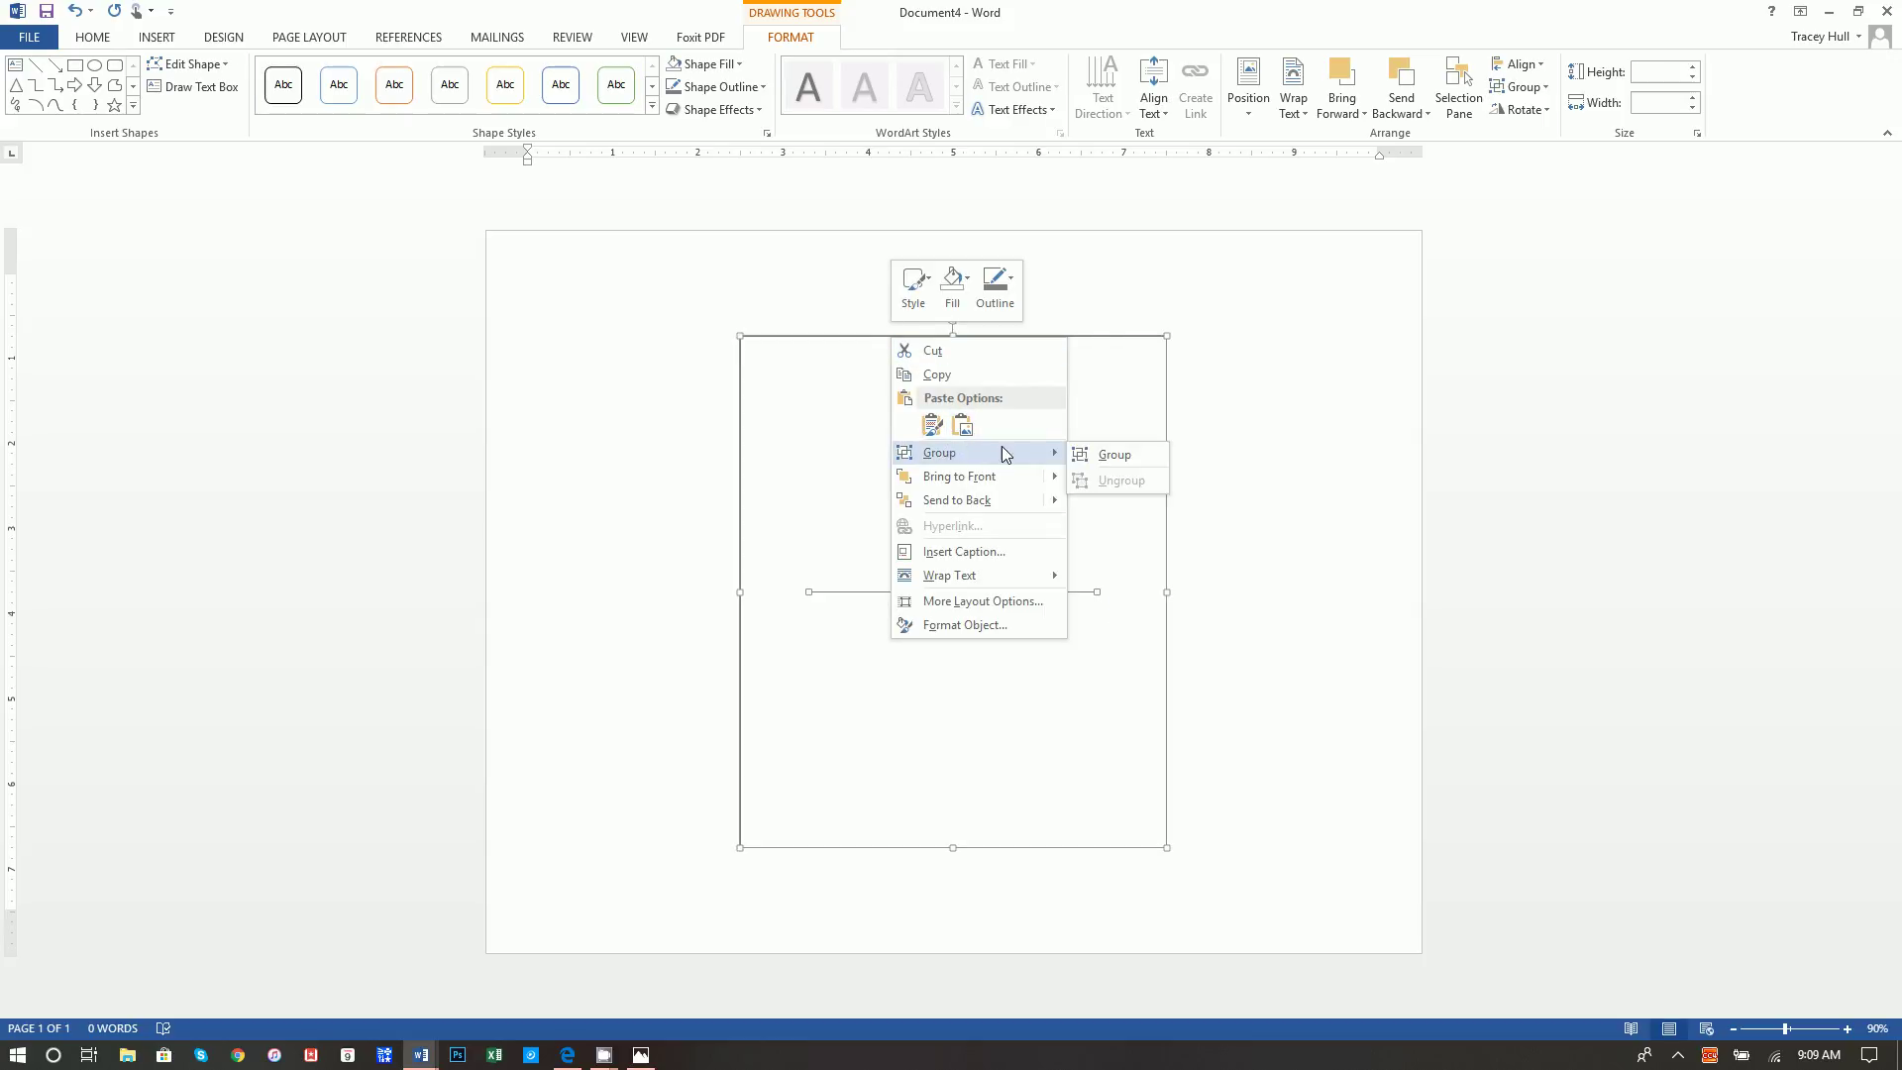
left_click(1086, 456)
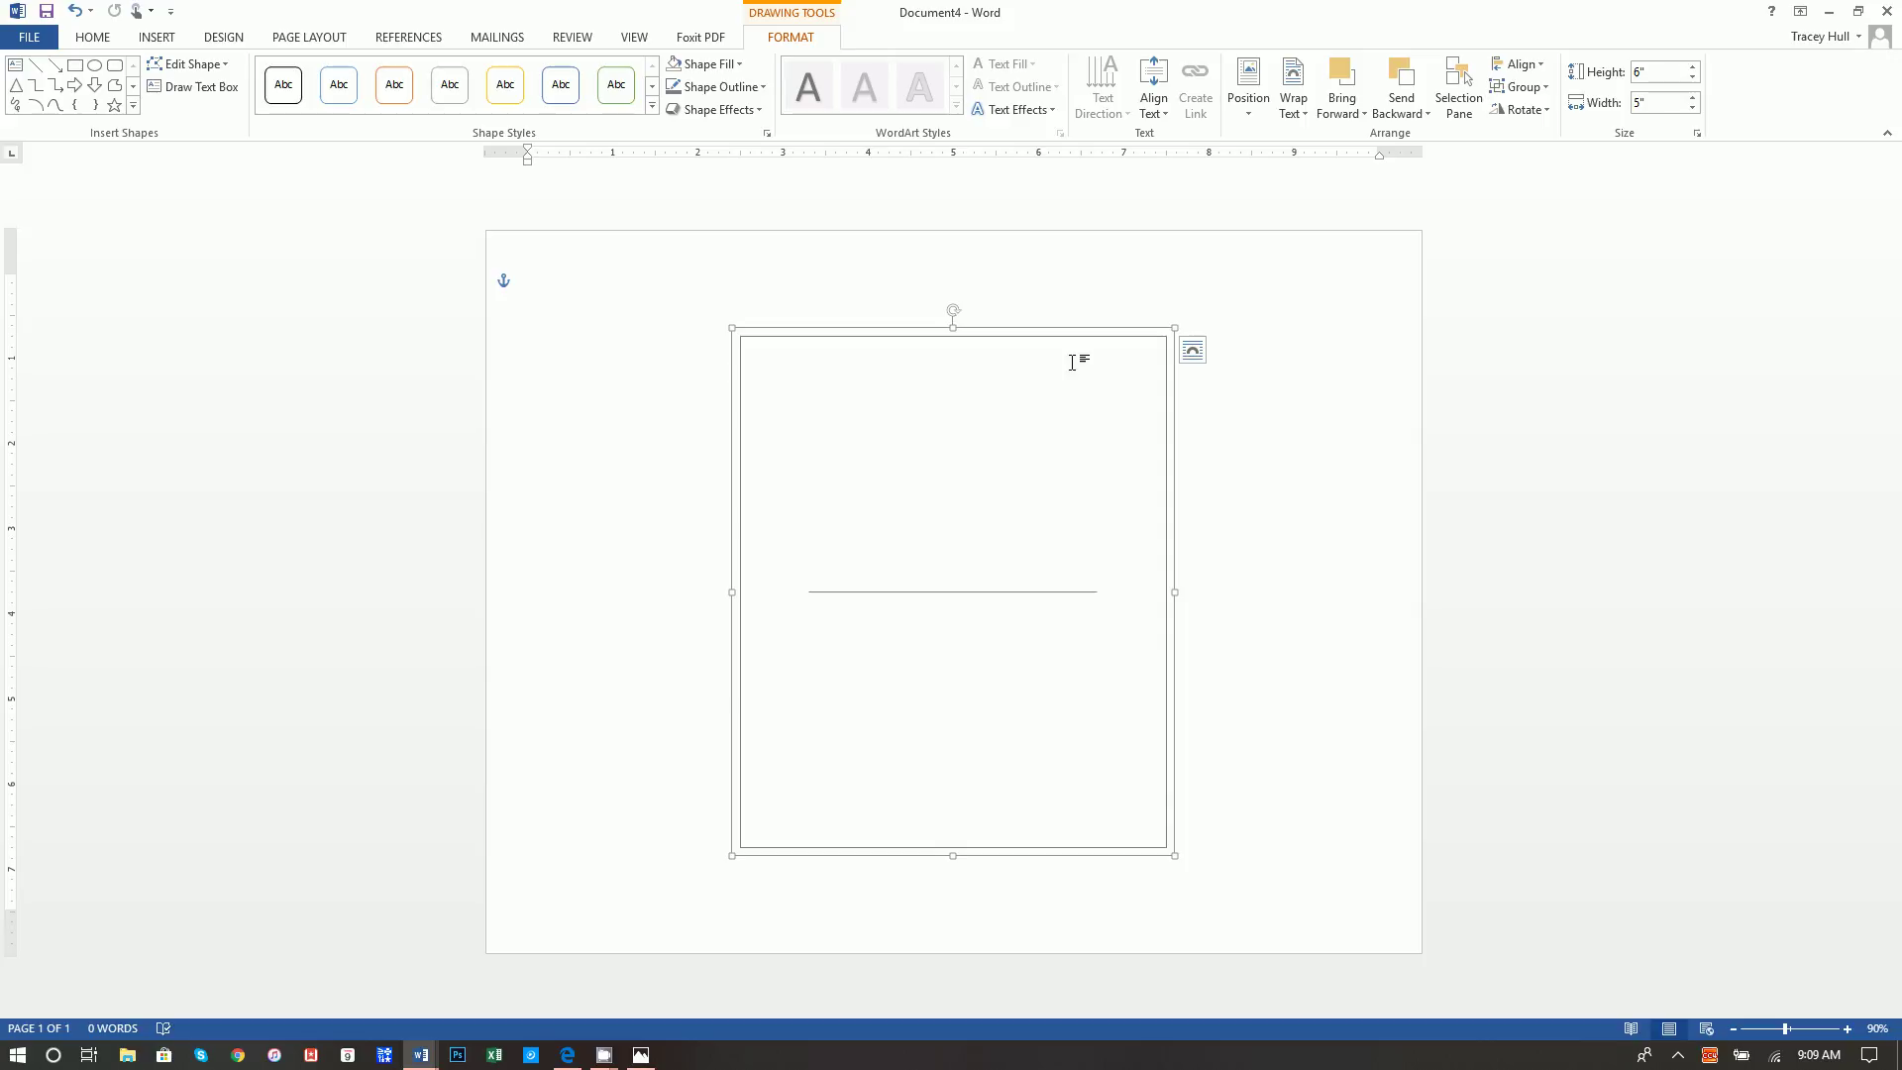
- Move the grouped card outline to the page's upper-left margin corner and paste a copy of it onto the page
left_click_drag(1062, 327, 845, 270)
right_click(848, 278)
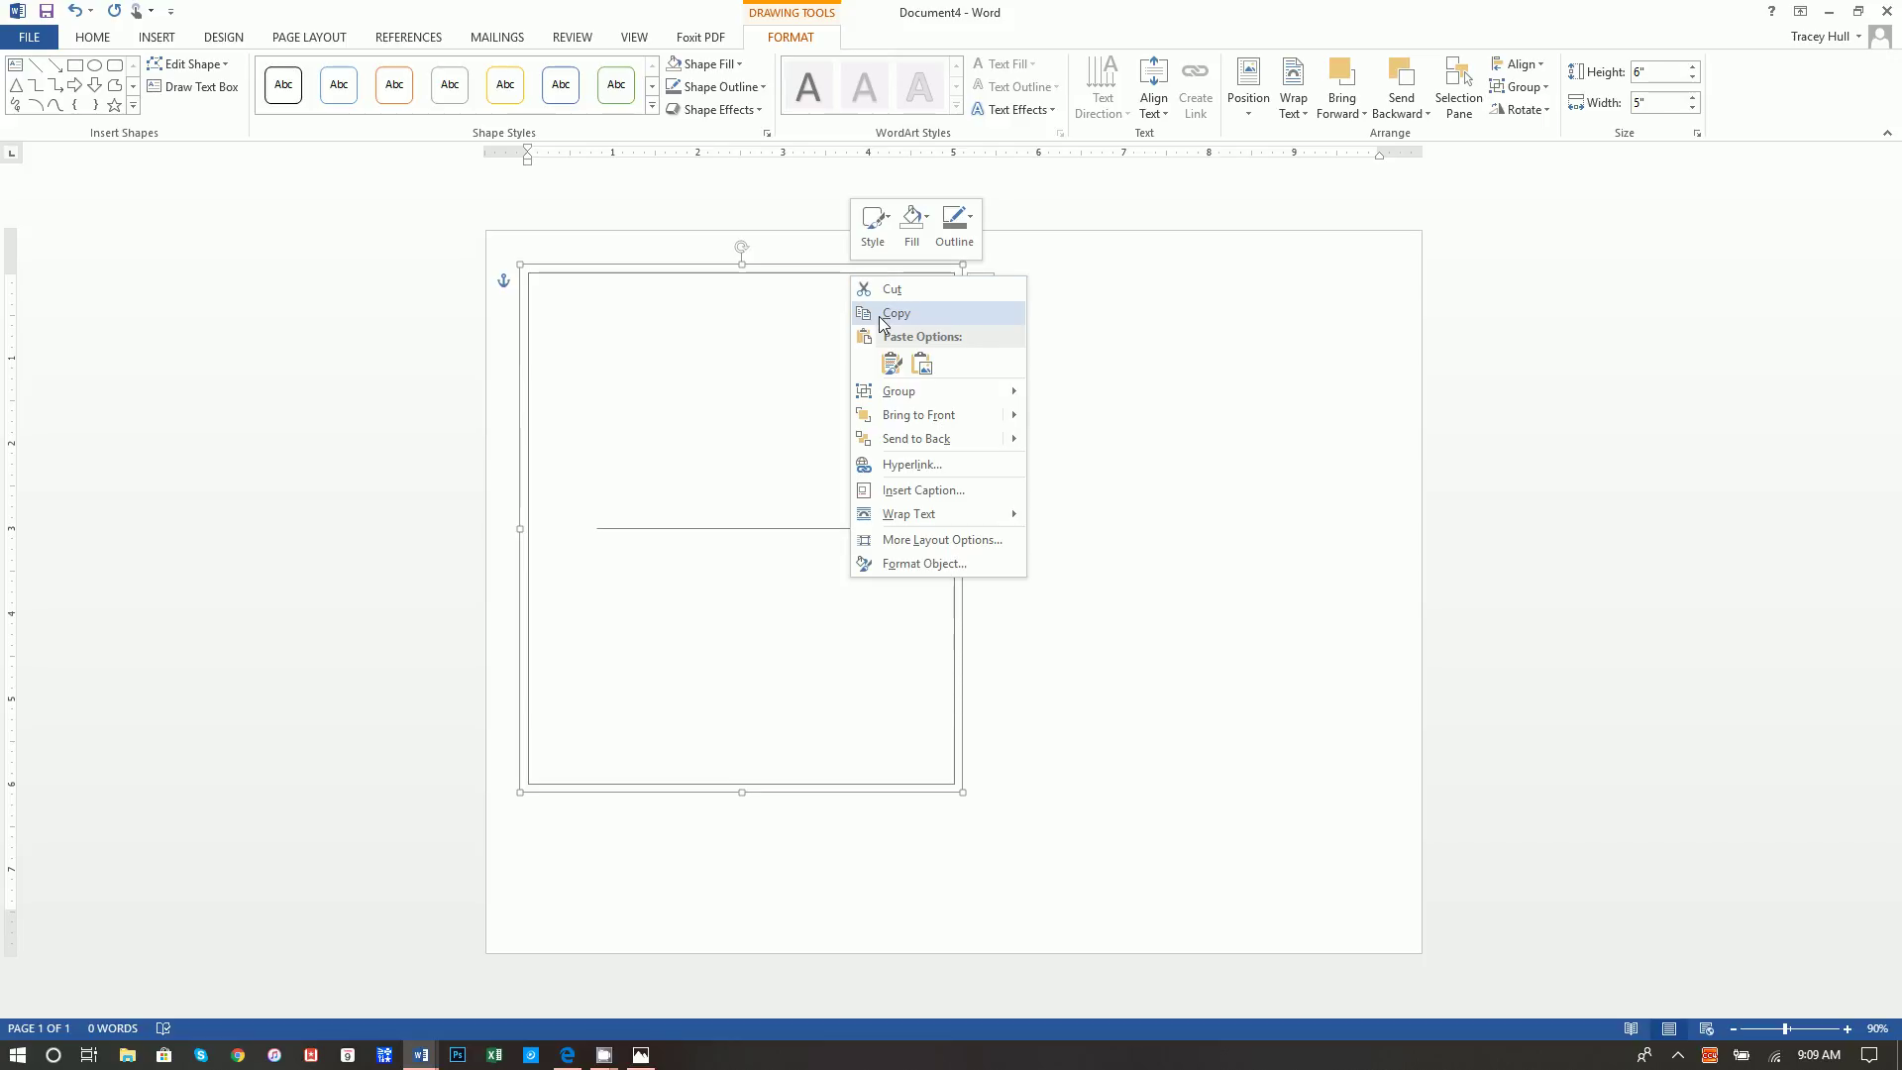
left_click(884, 315)
left_click(1077, 326)
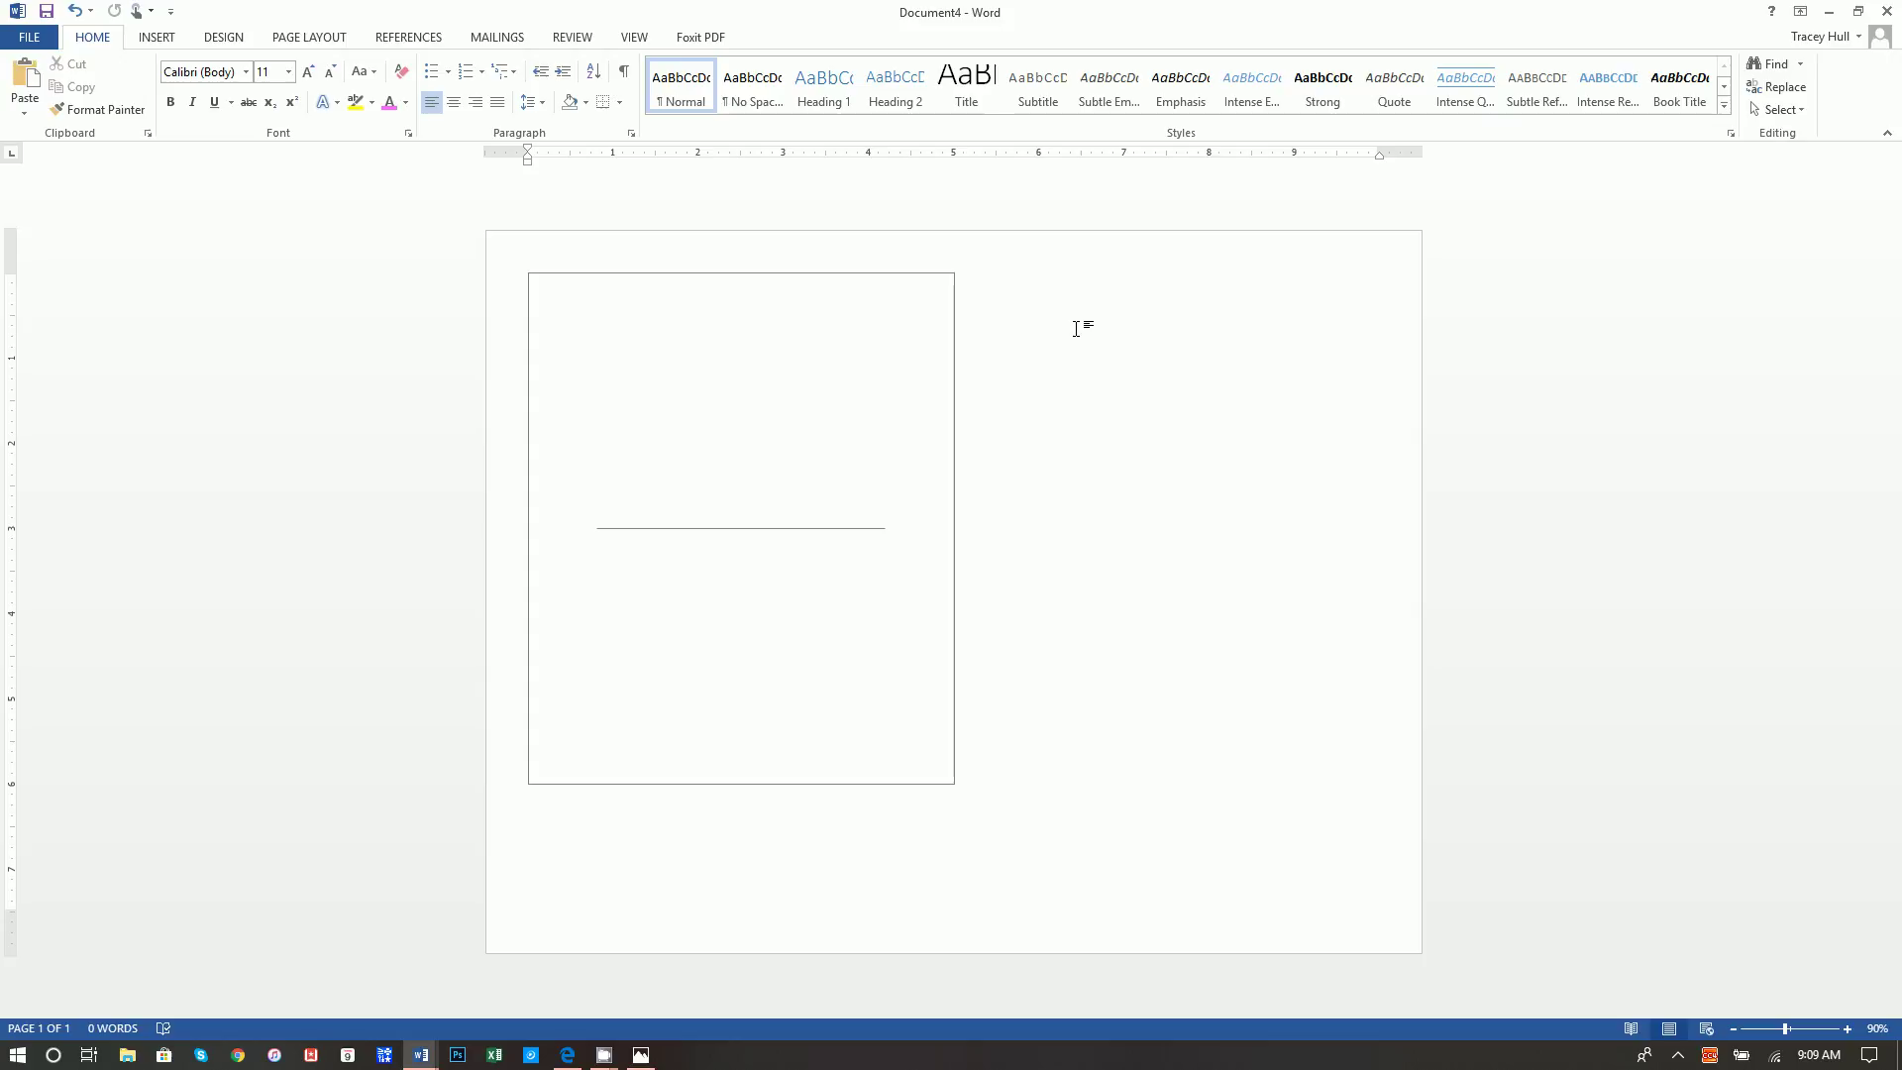
left_click(904, 269)
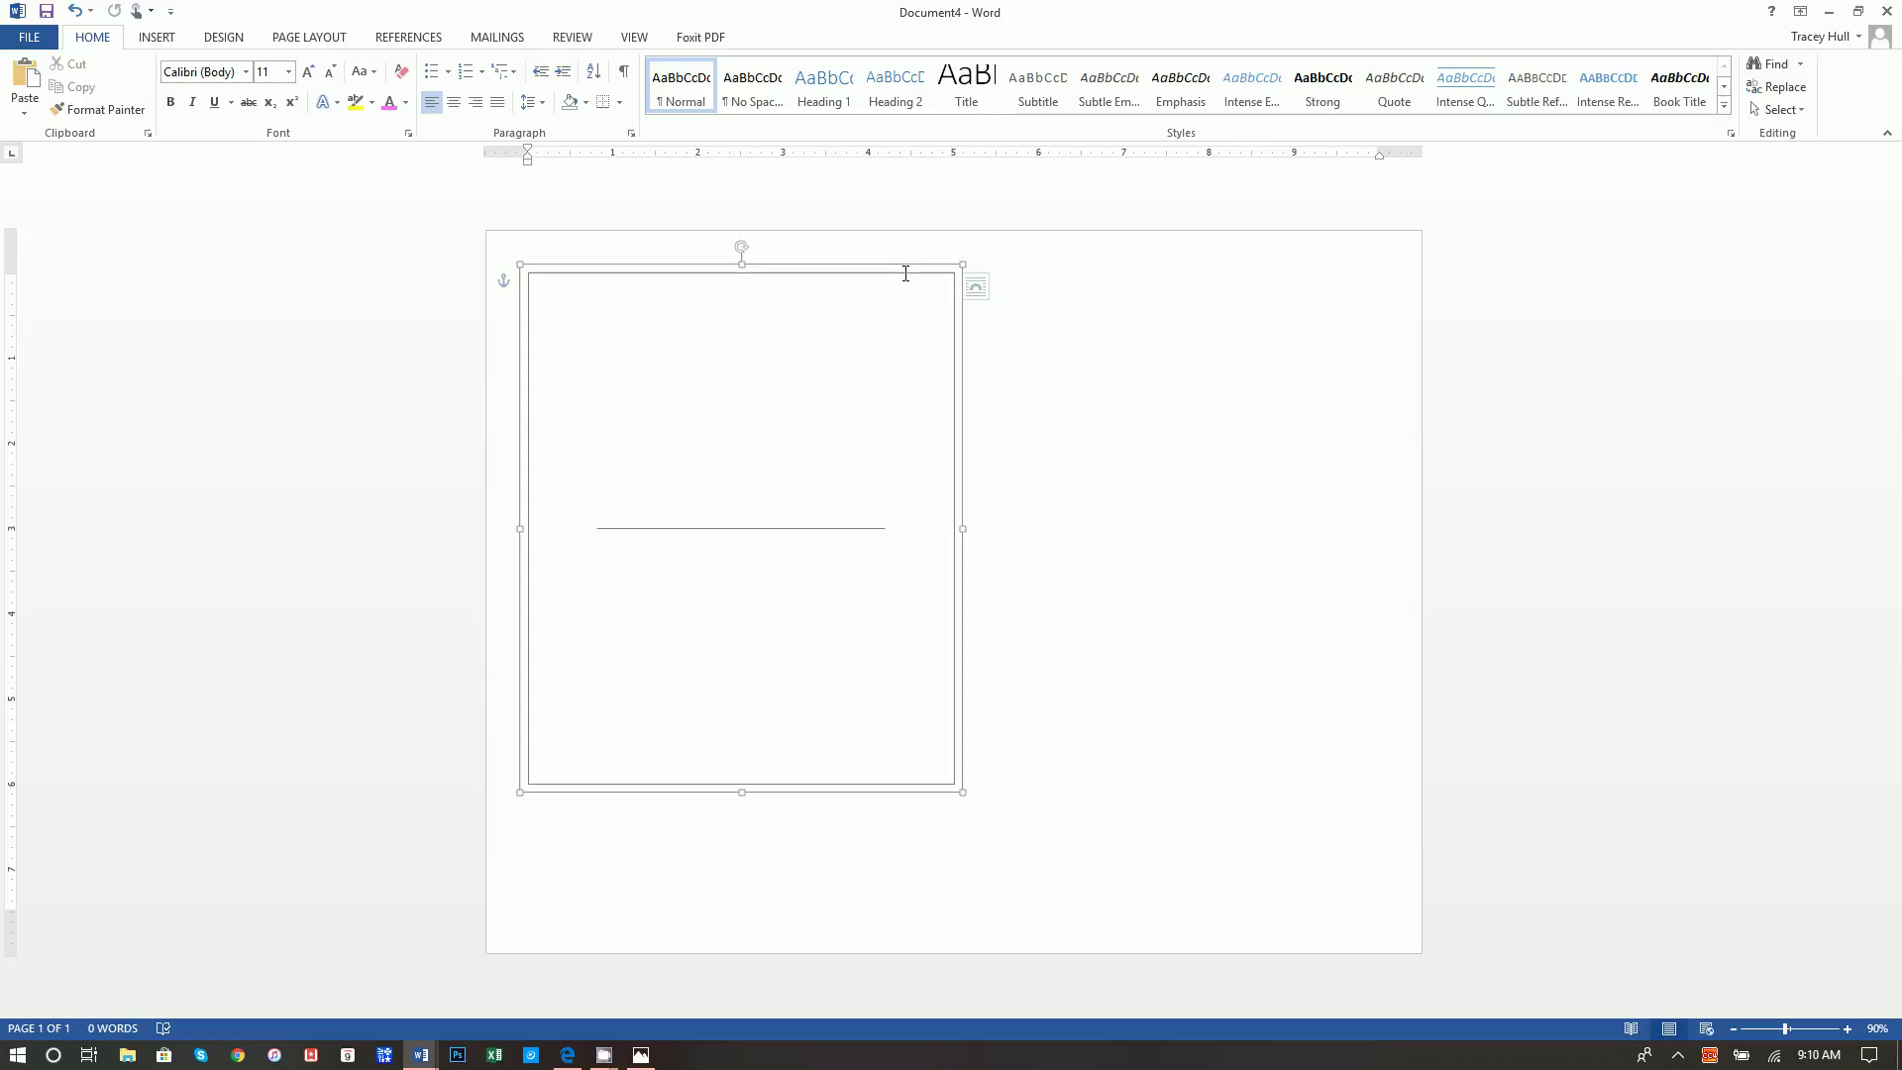
left_click(1025, 385)
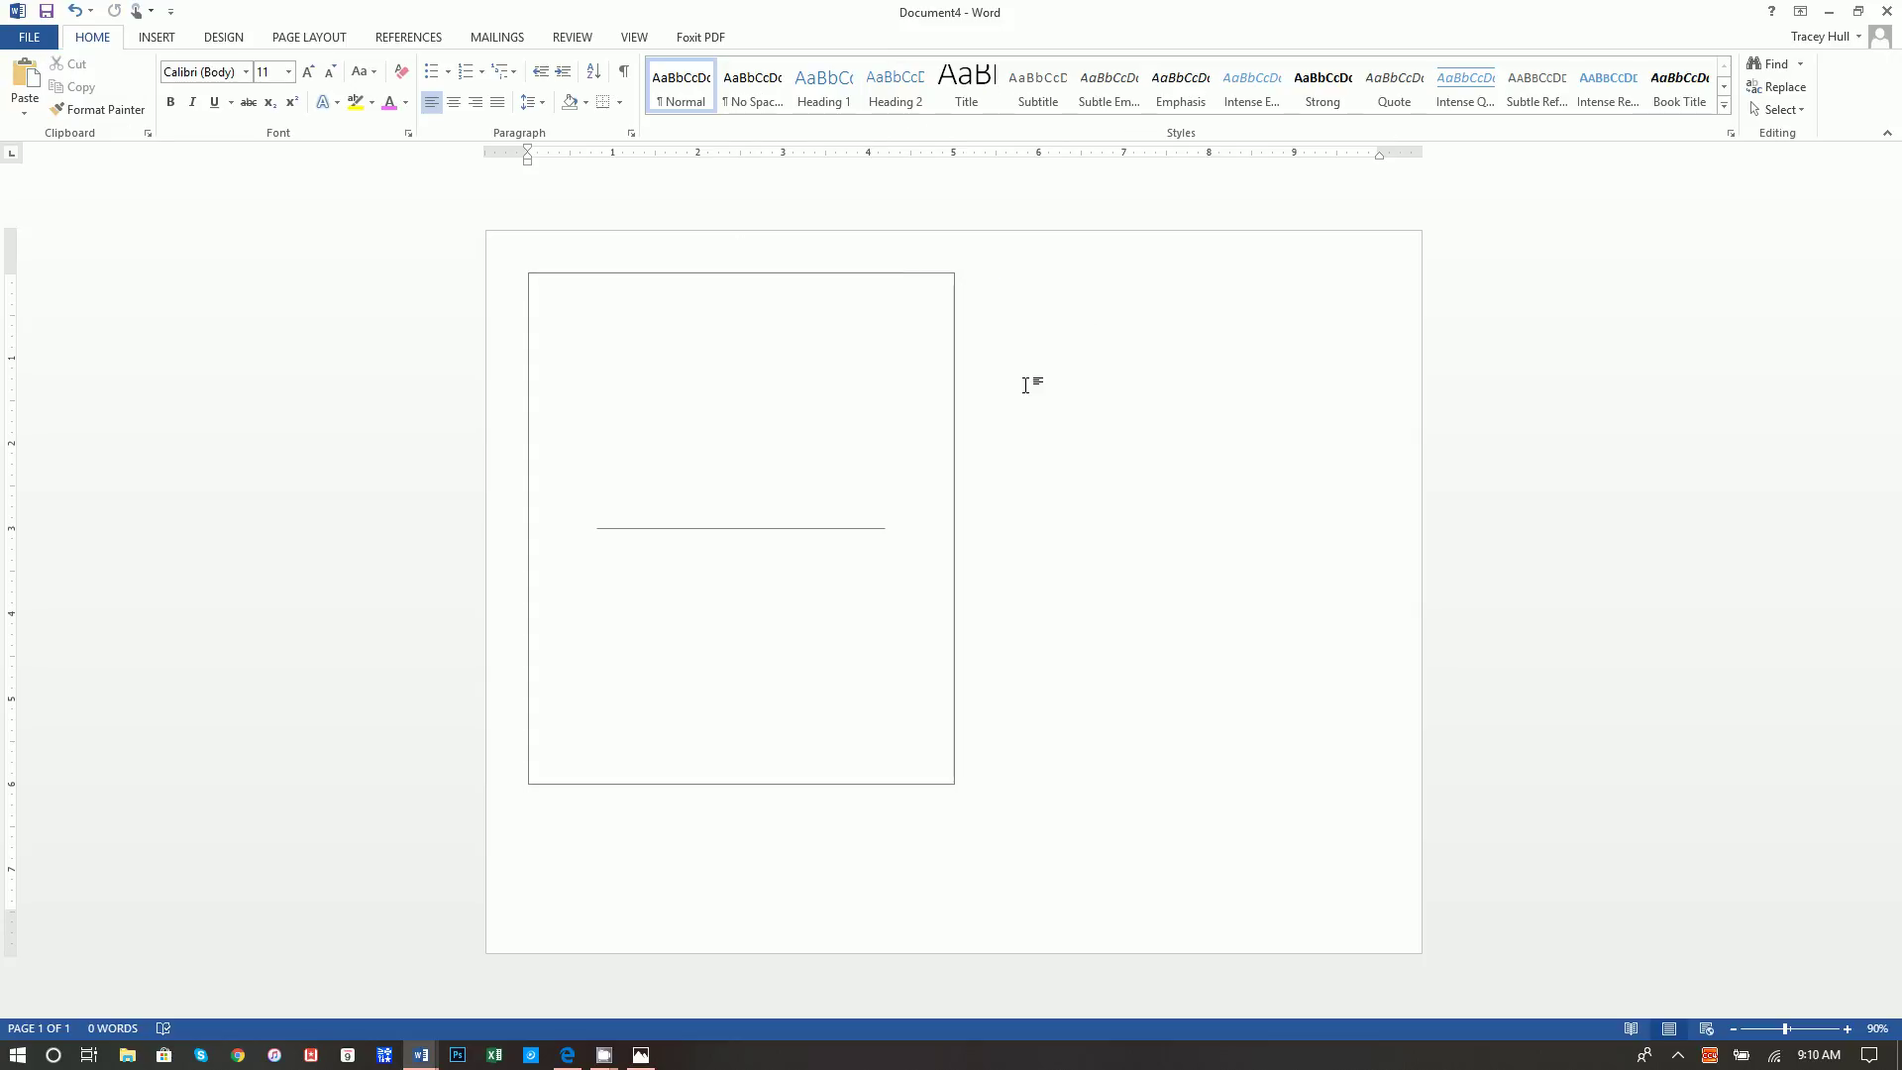
right_click(1025, 385)
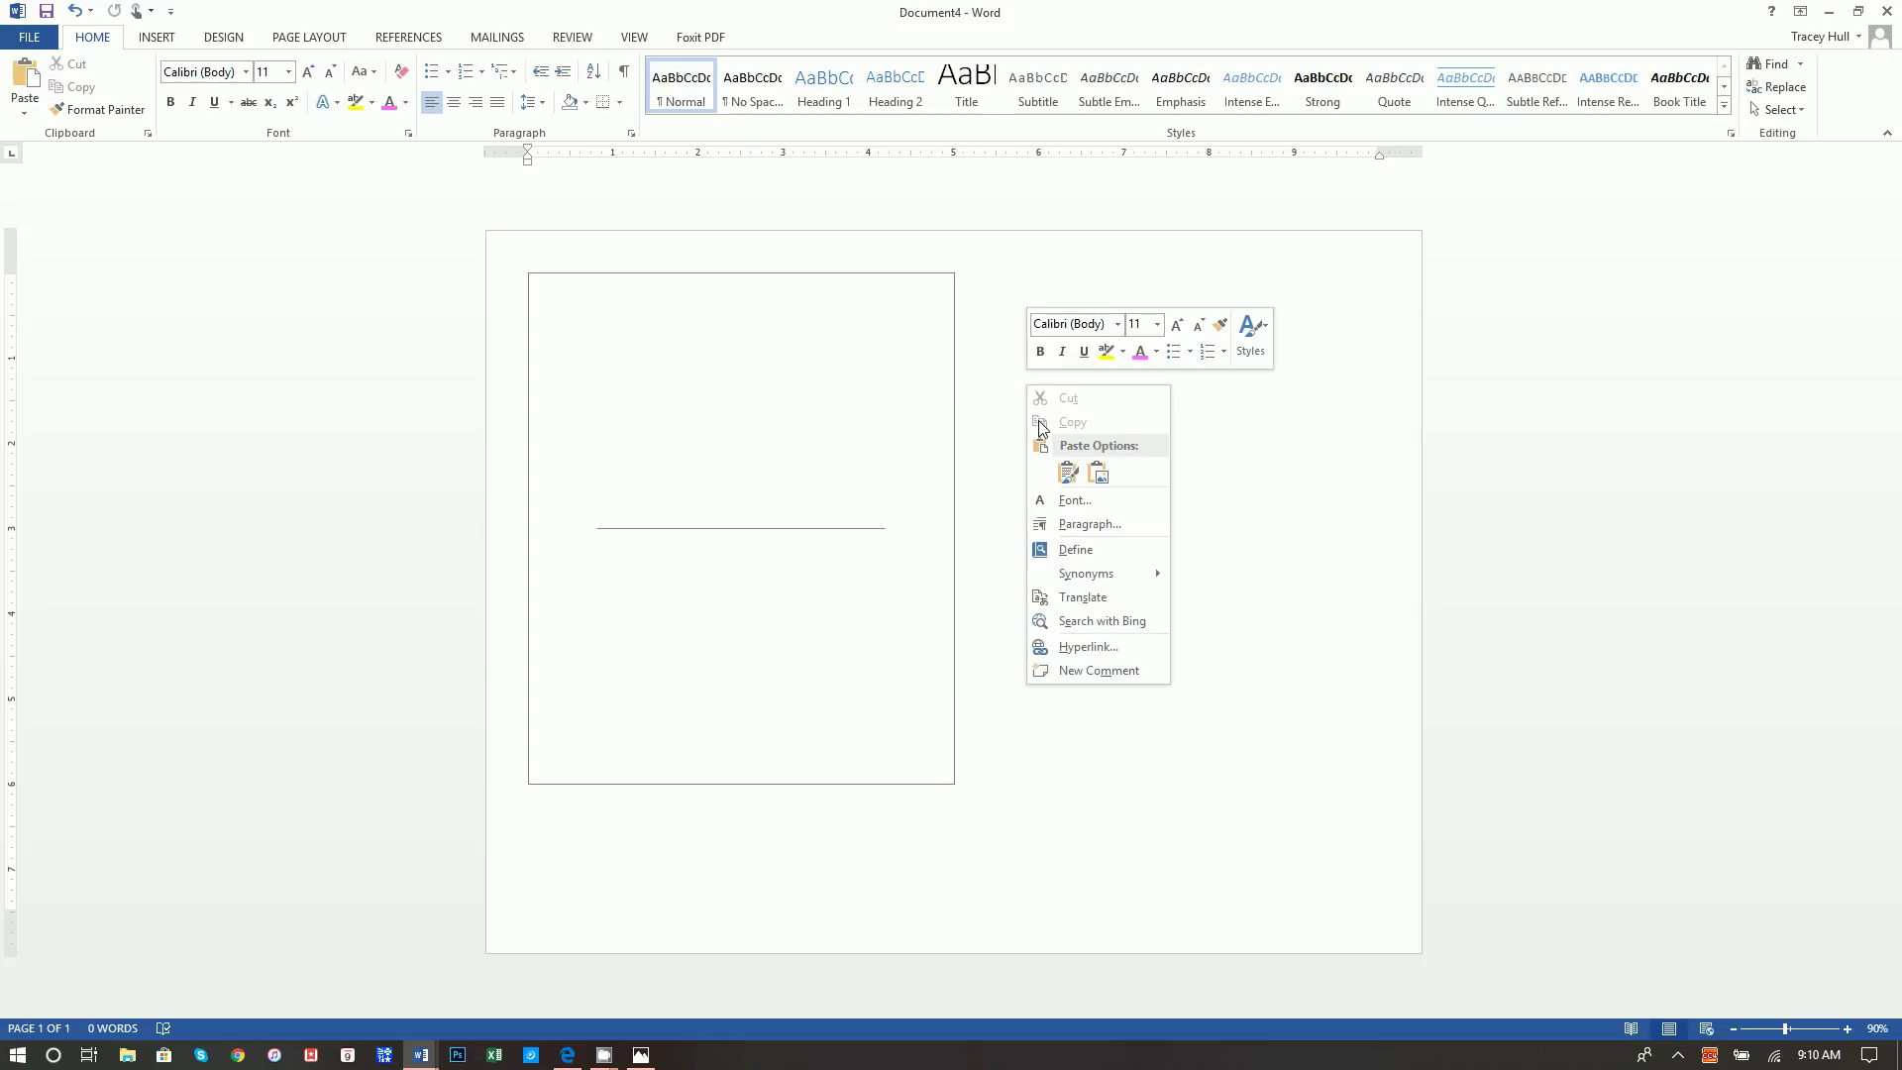
left_click(1067, 474)
- Place the copied card outline directly to the right of the original, with their top edges aligned and sides touching
left_click(970, 331)
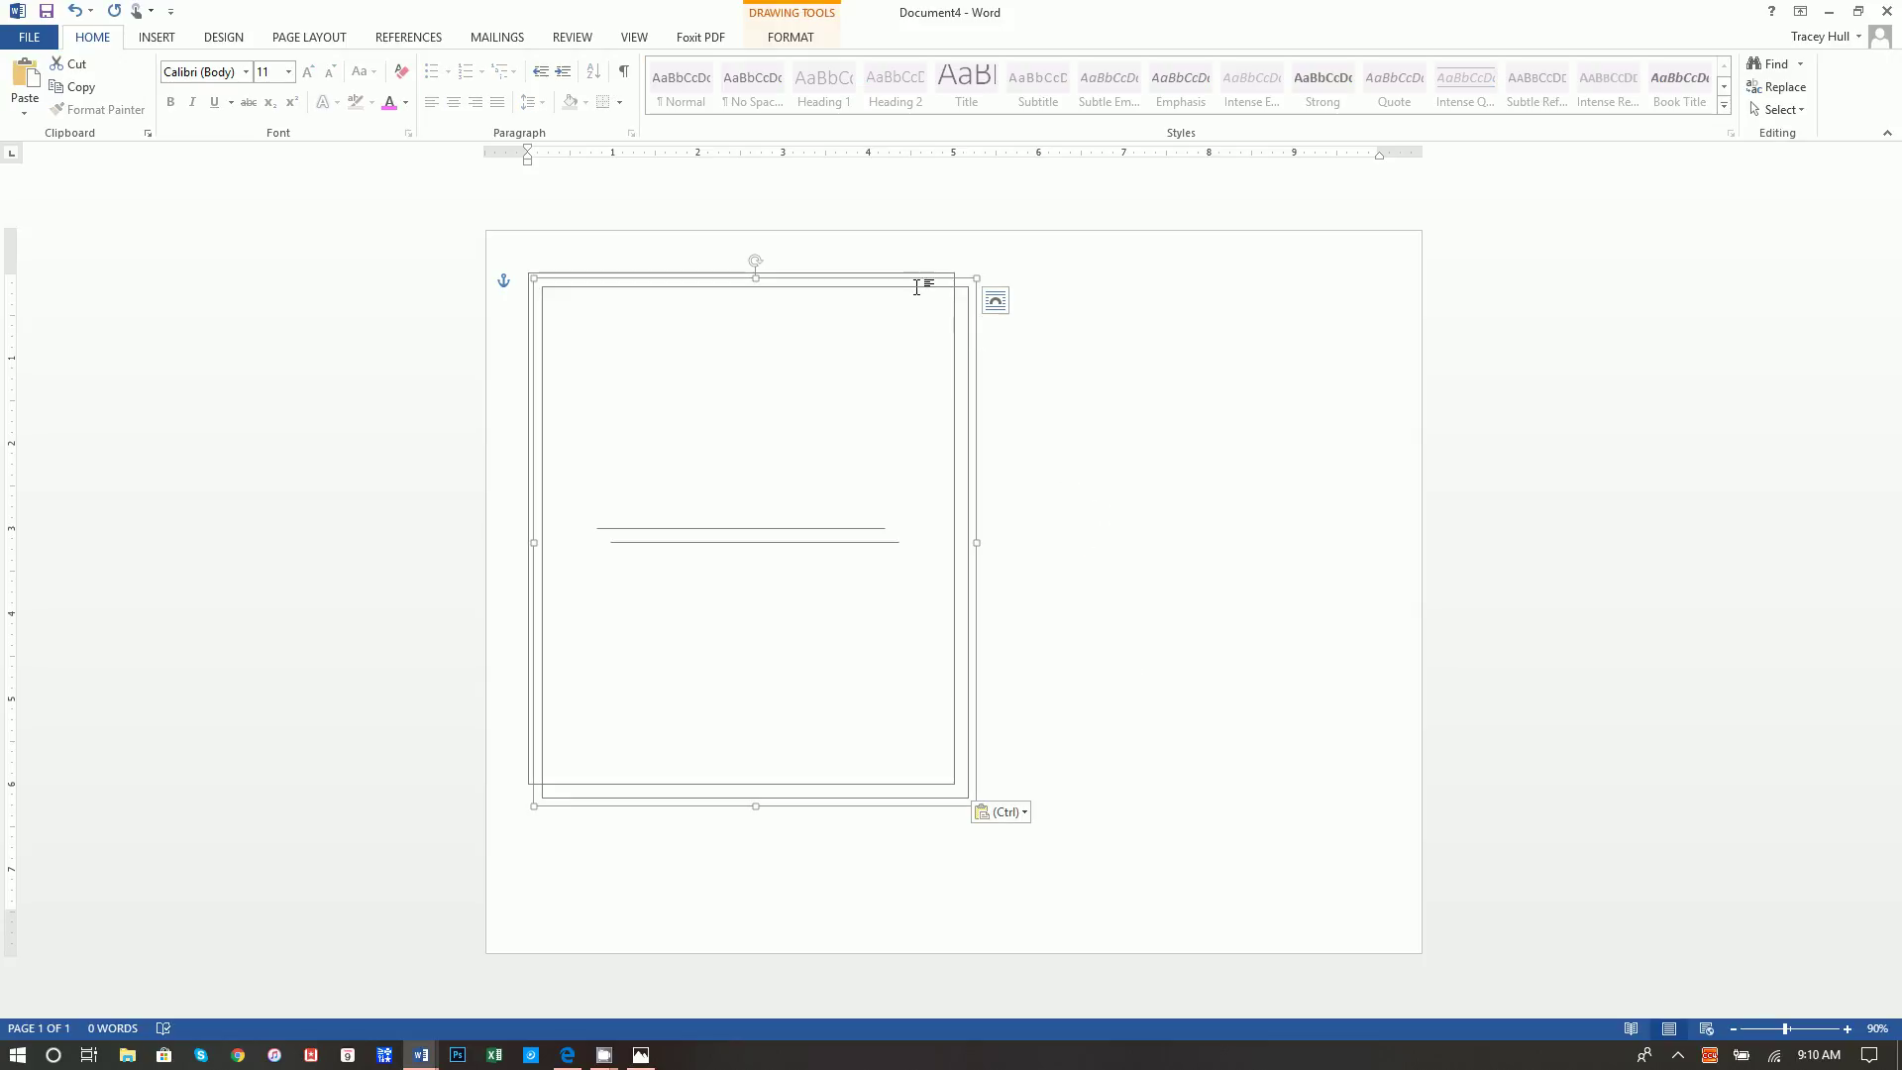
mouse_move(926, 287)
left_mouse_down()
mouse_move(1363, 277)
mouse_move(1335, 276)
left_mouse_up()
left_click(1541, 577)
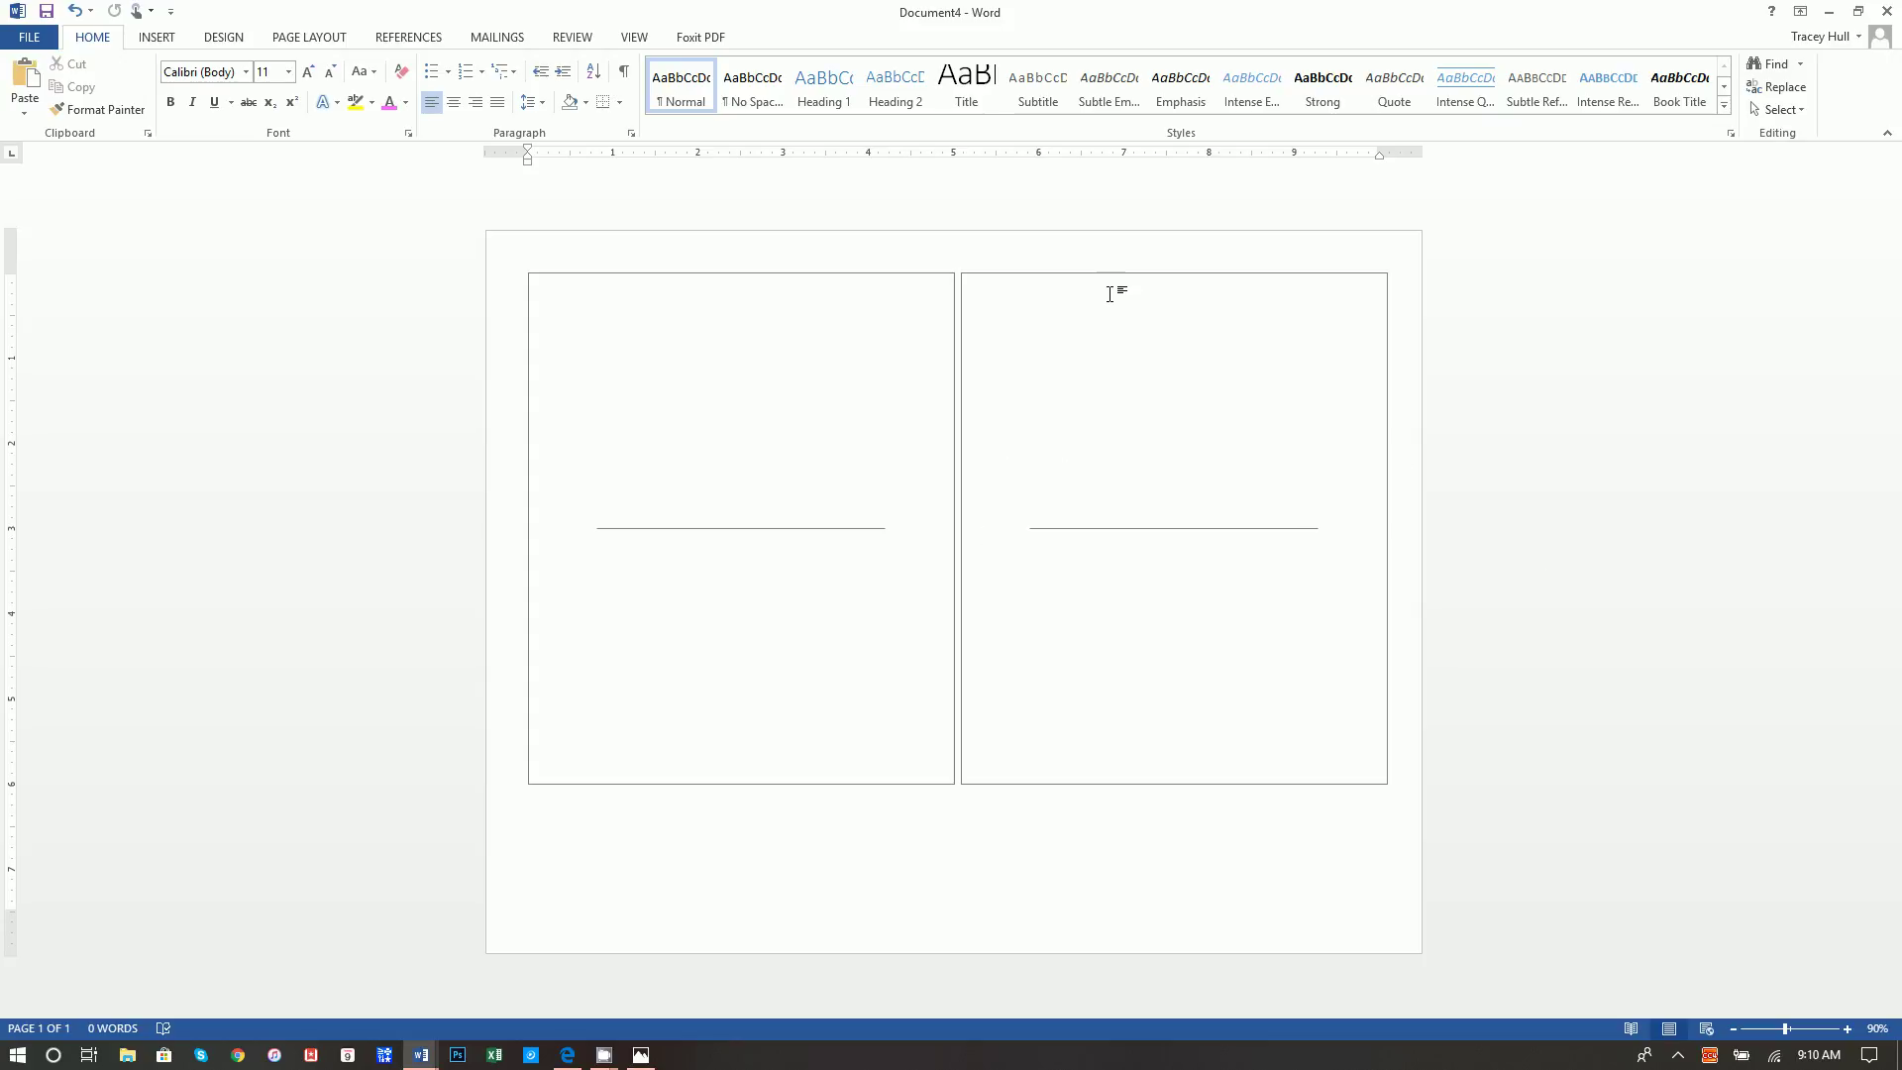
left_click_drag(1108, 276, 1095, 279)
left_click(1328, 315)
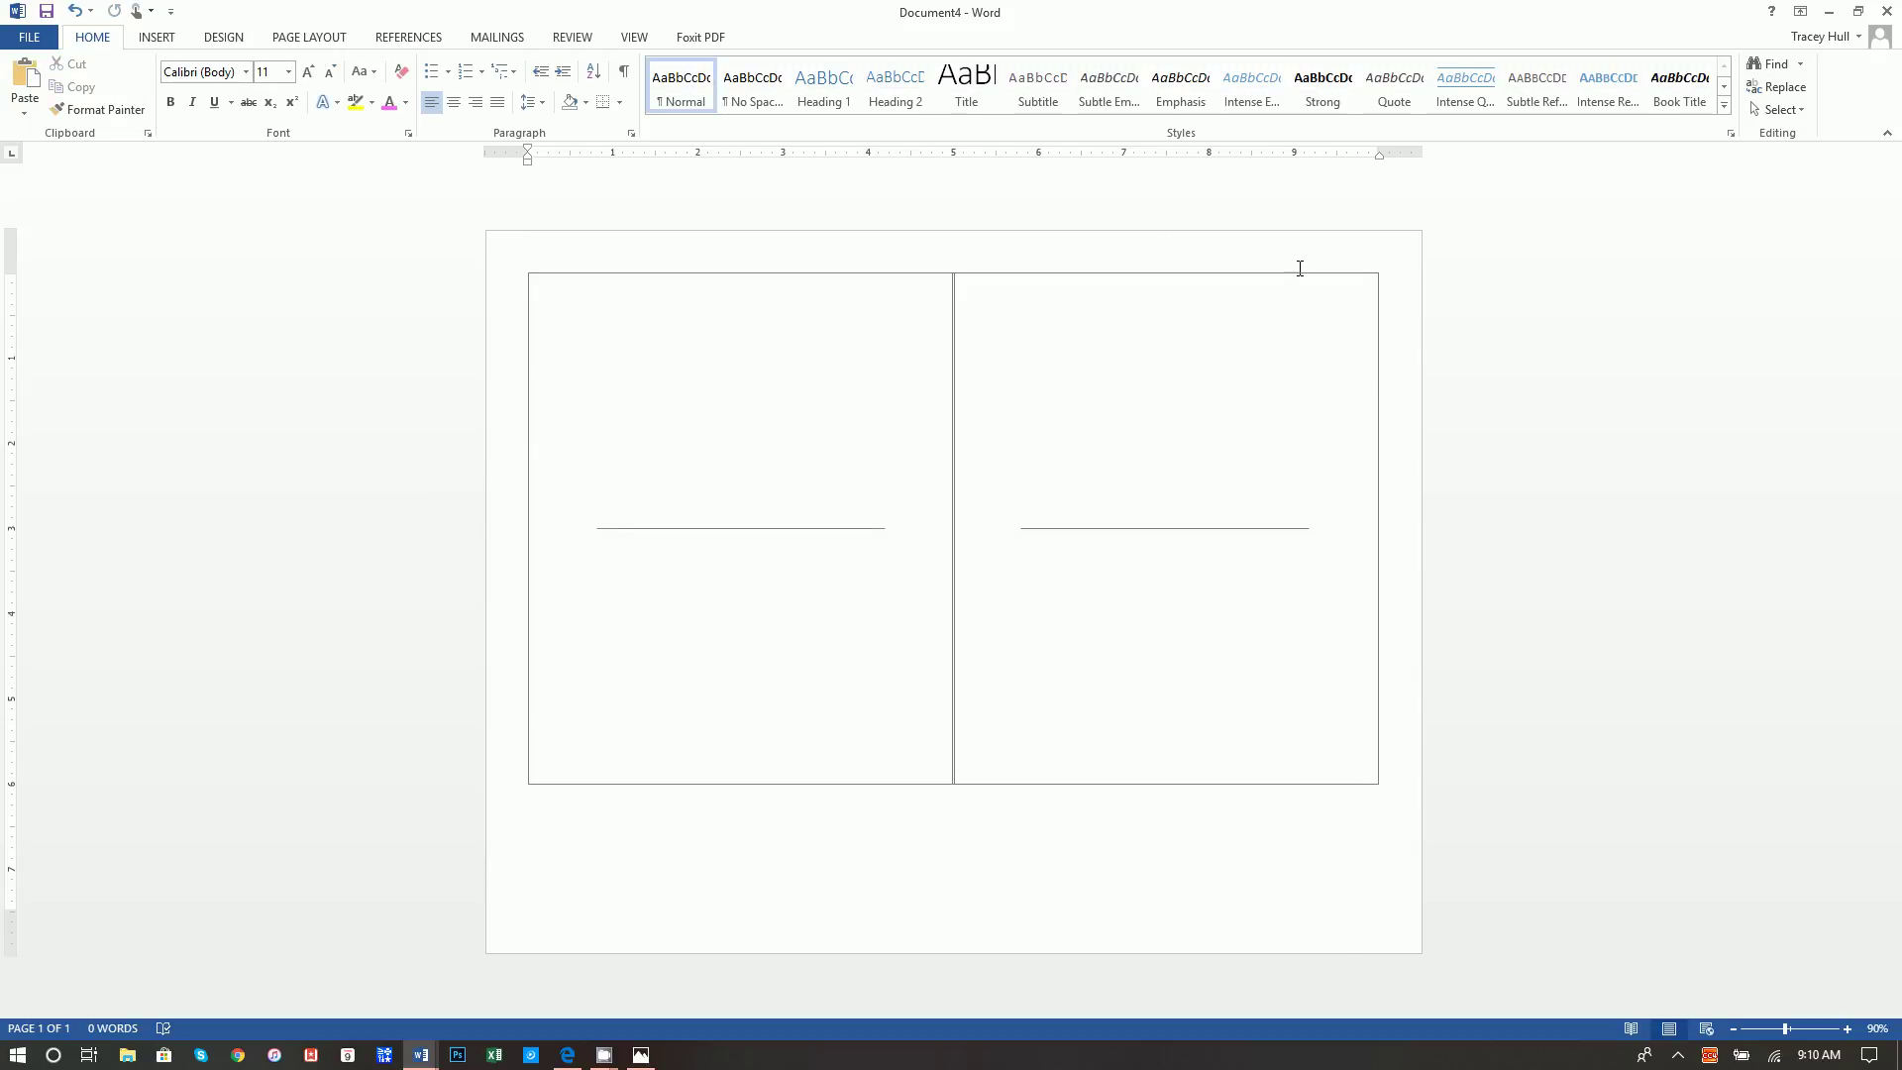
left_click_drag(1298, 275, 1298, 276)
left_click_drag(882, 276, 882, 274)
left_click(1503, 422)
left_click_drag(1328, 273, 1324, 276)
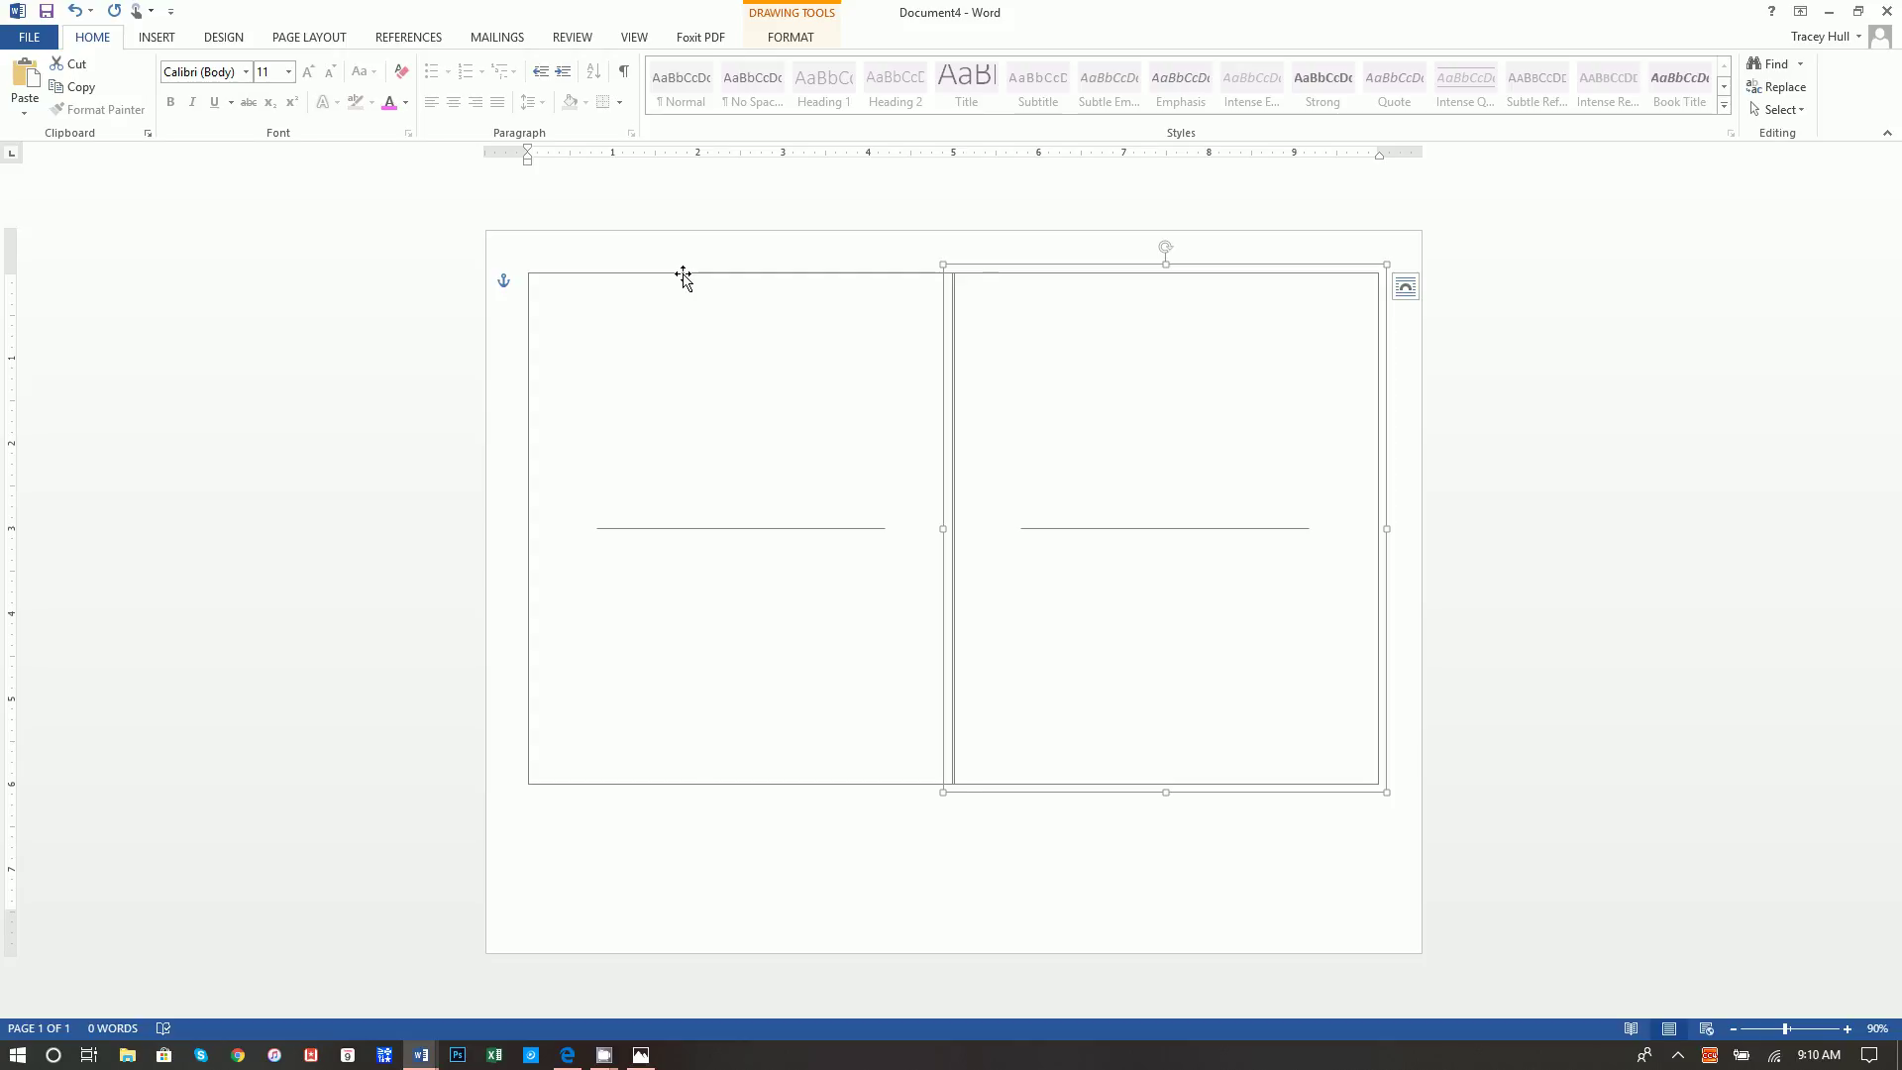
left_click(681, 276)
left_click(1517, 434)
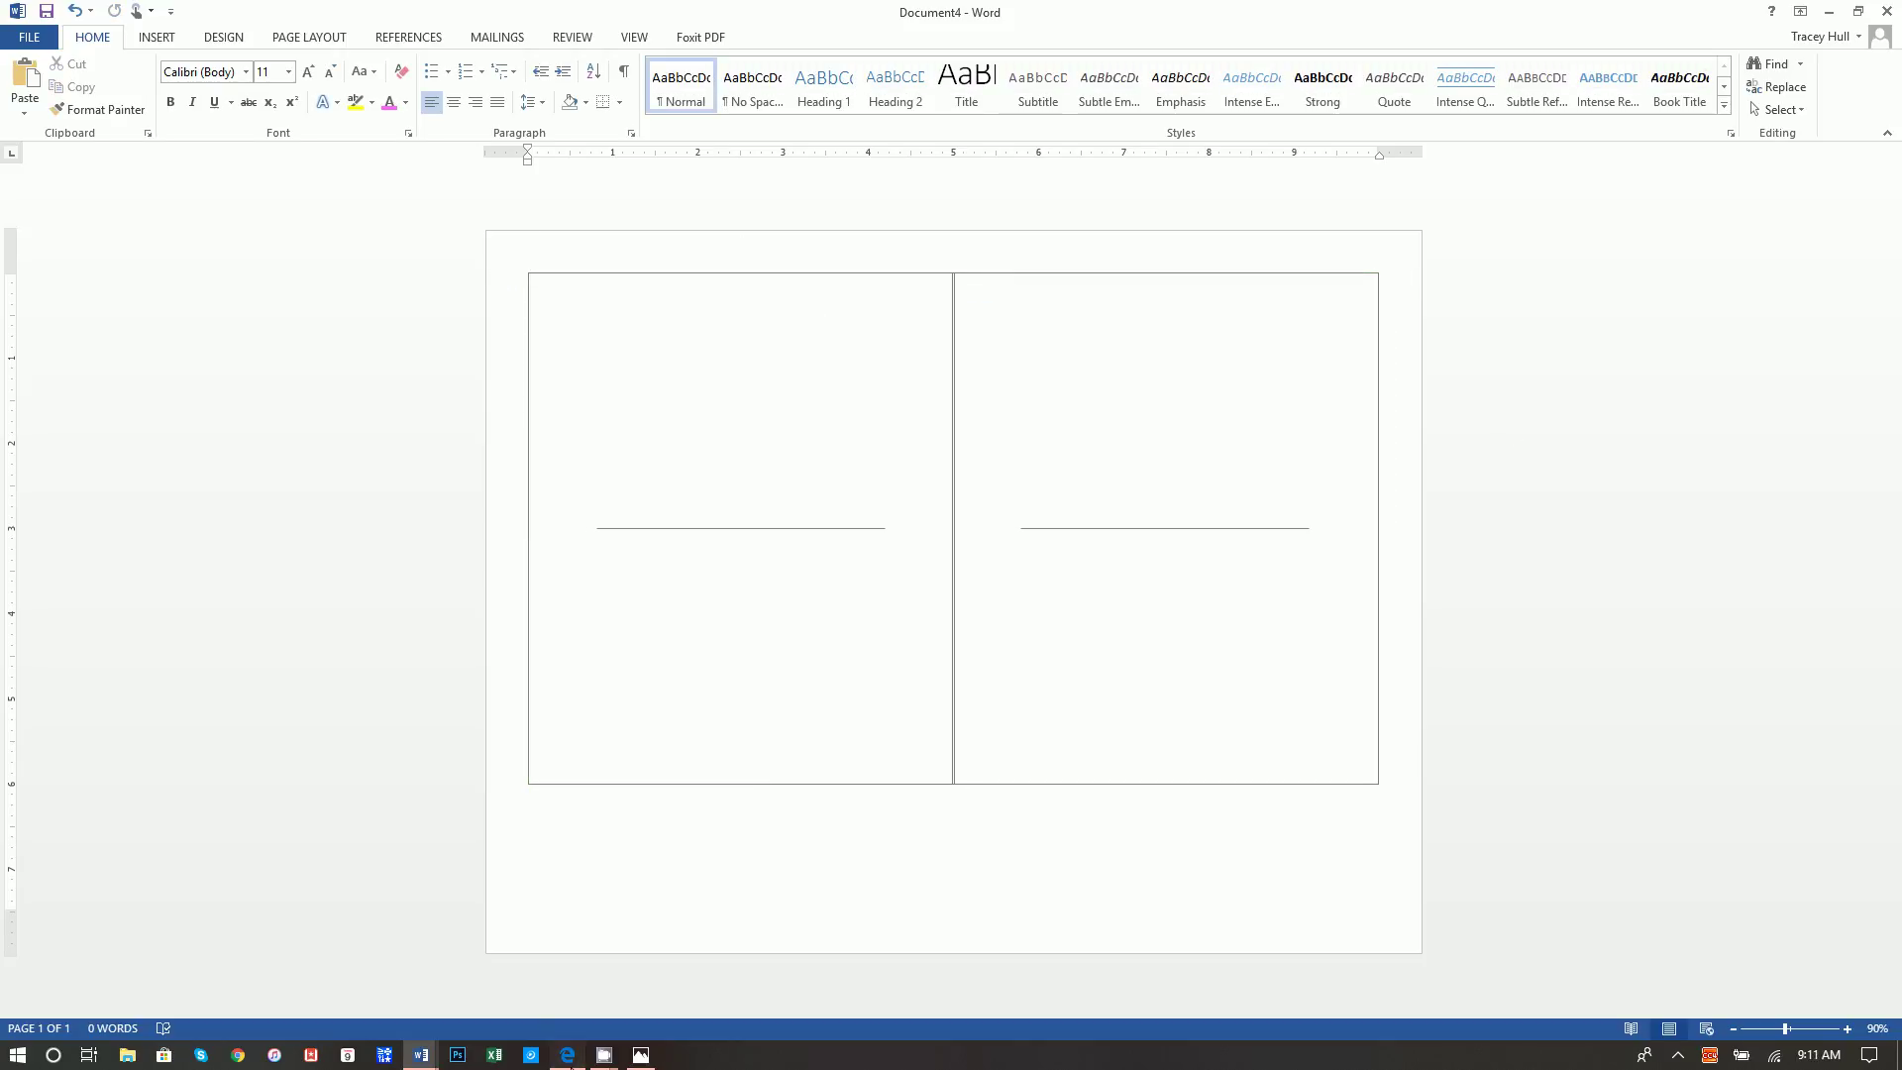
- Switch to the Edge browser and search Google Images for "chalkboard background"
left_click(567, 1053)
left_click(424, 56)
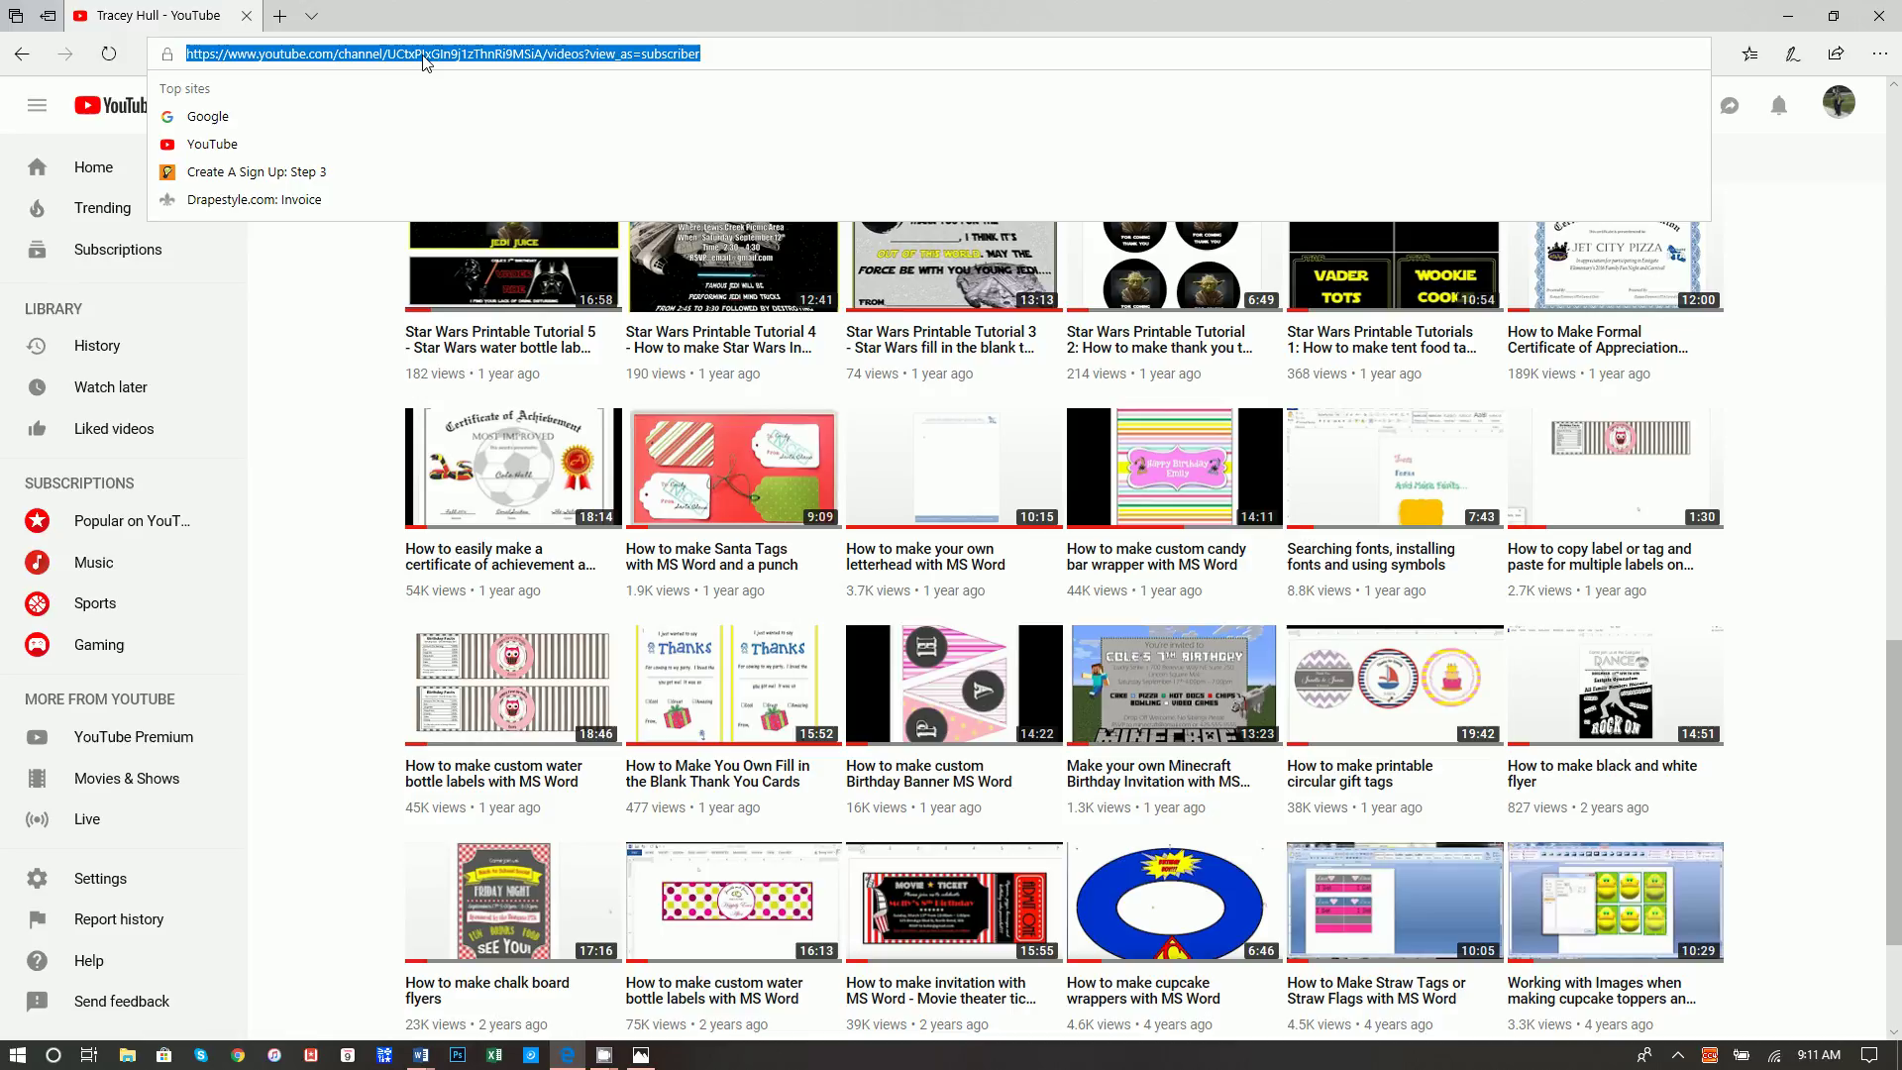
type("g")
key("Return")
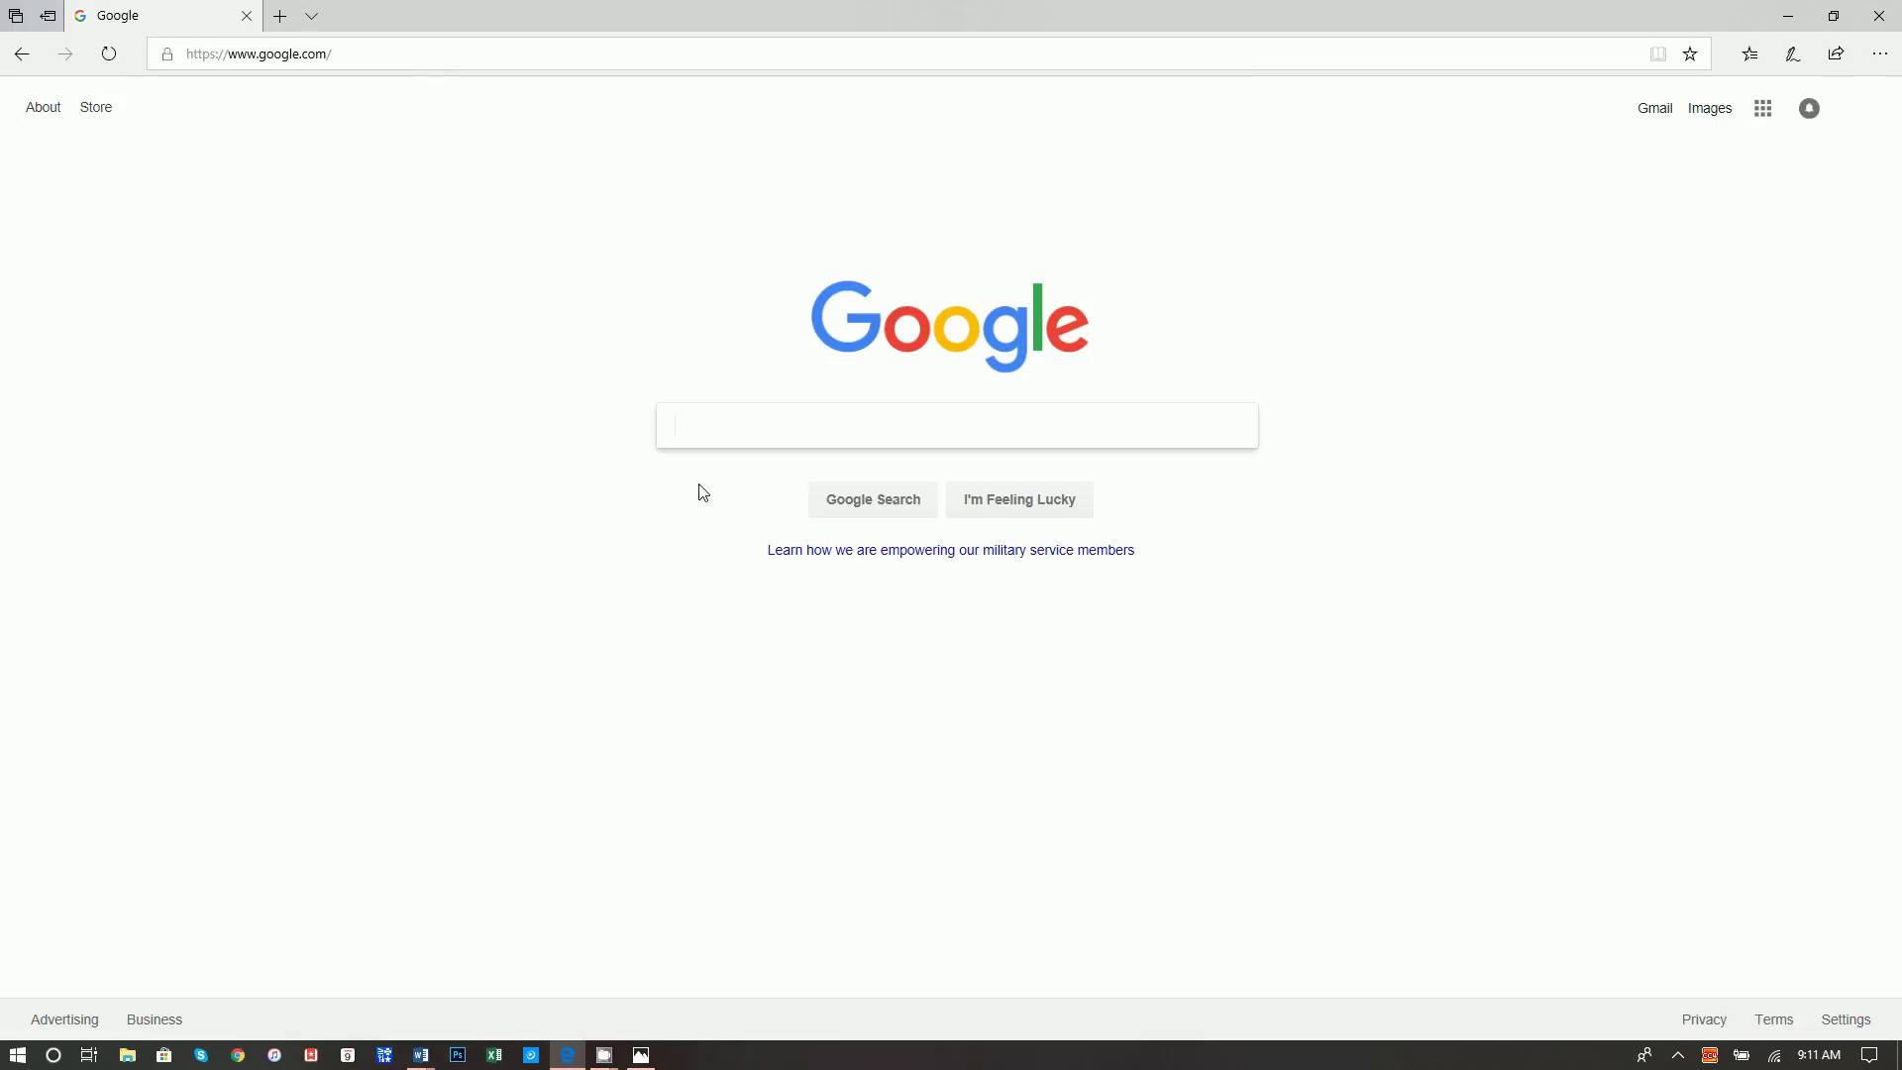
type("chalk")
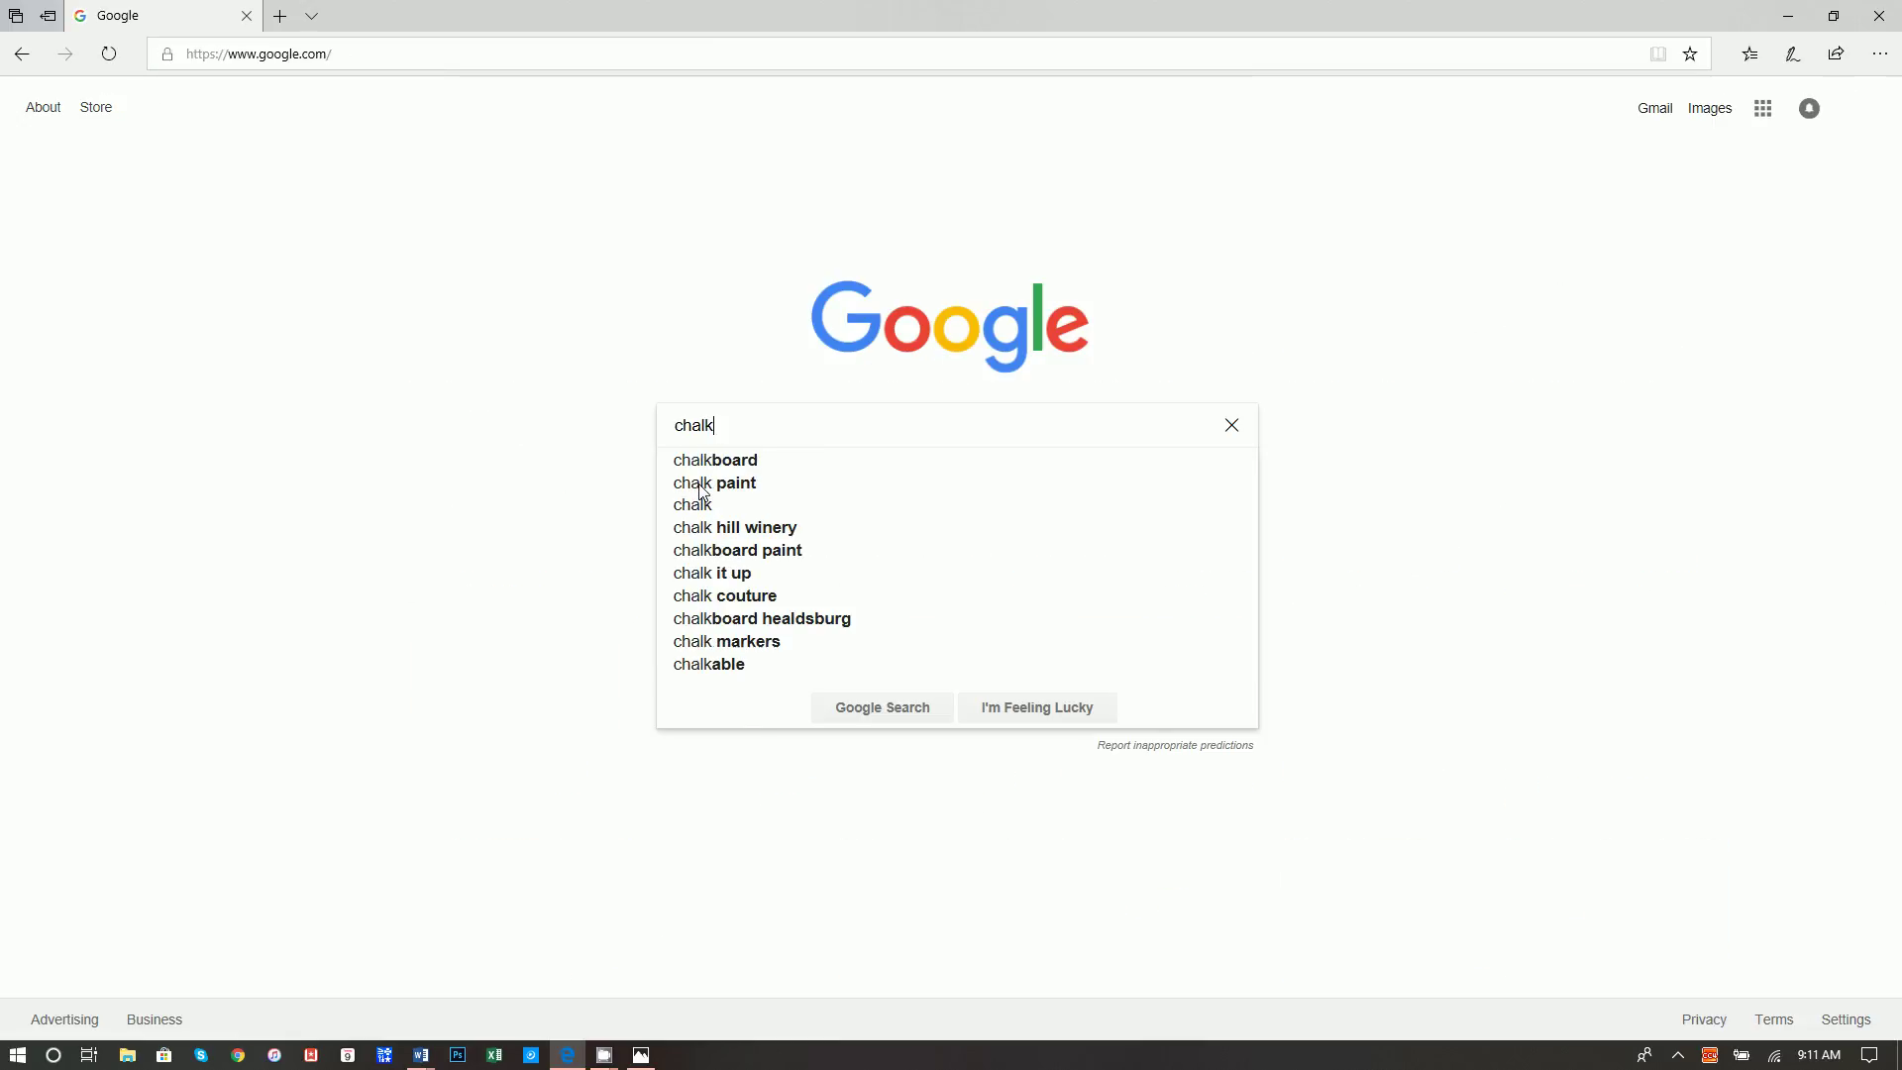
type("board background")
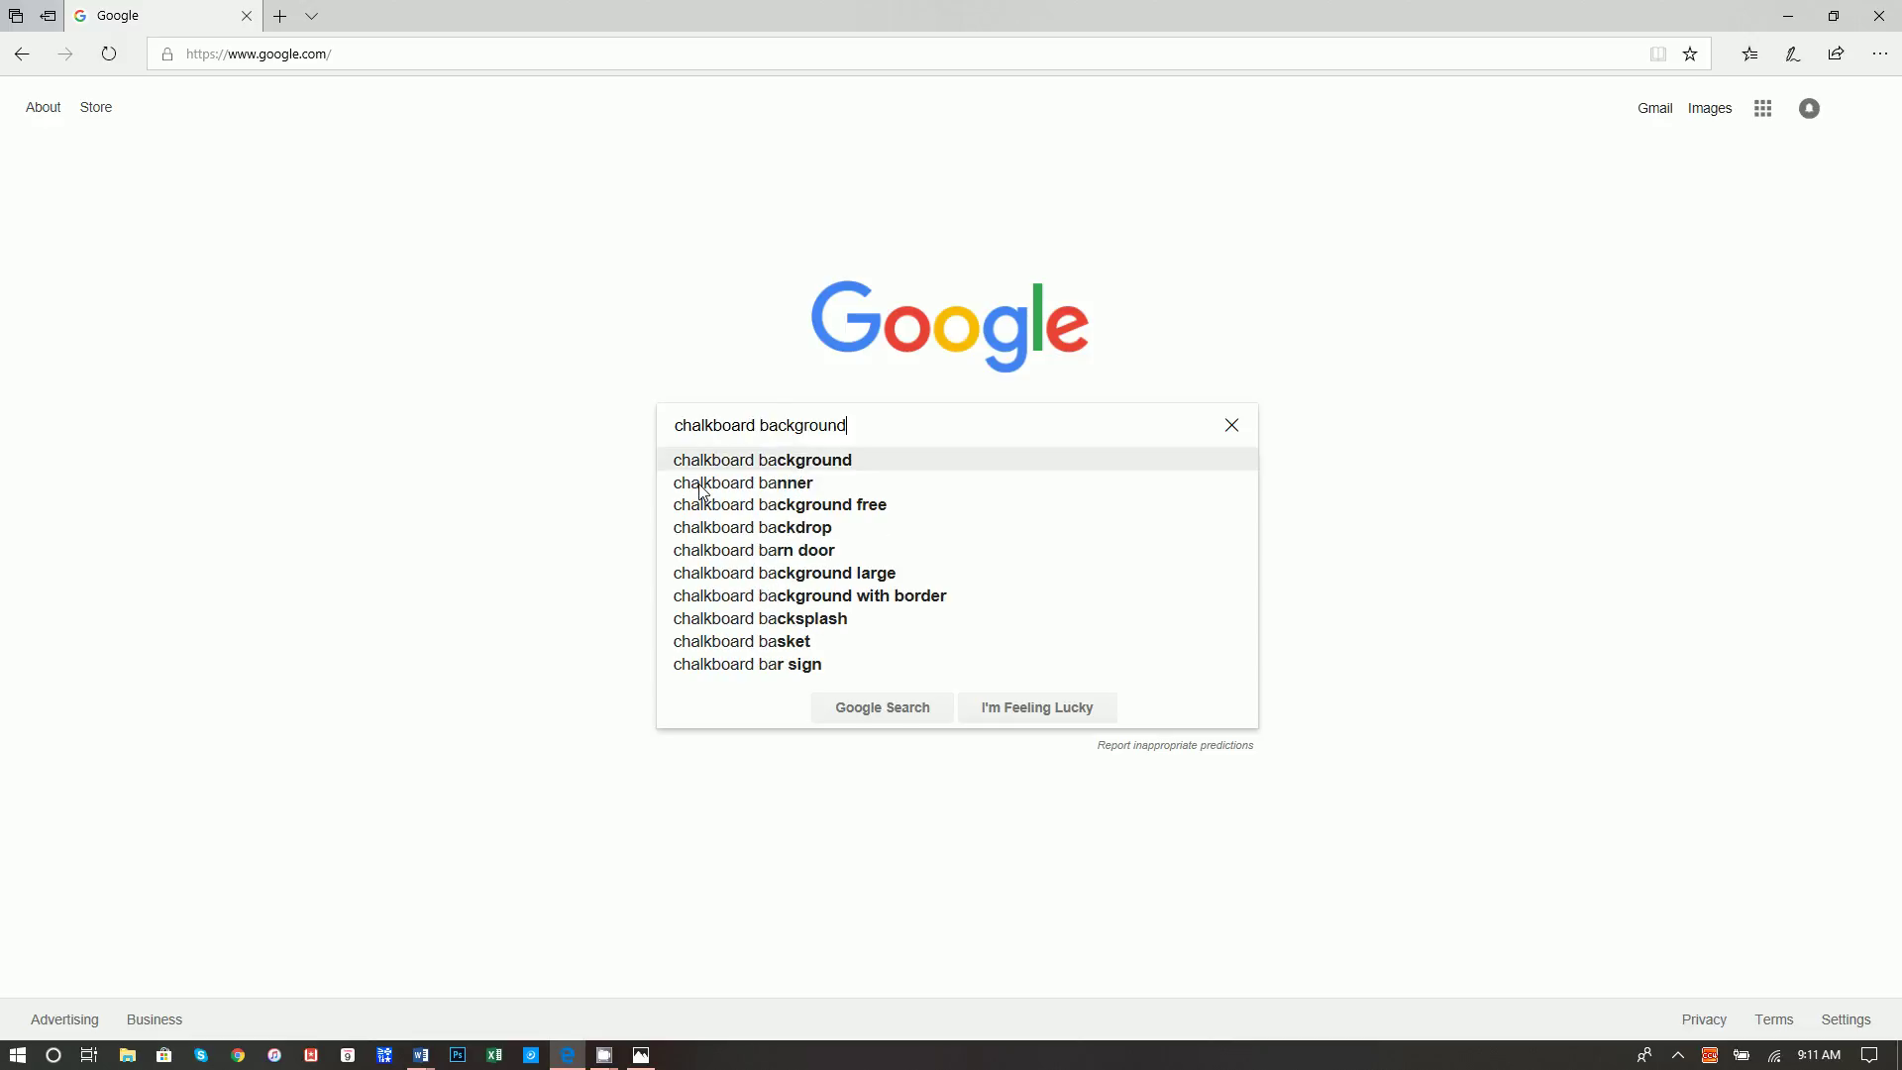
key("Return")
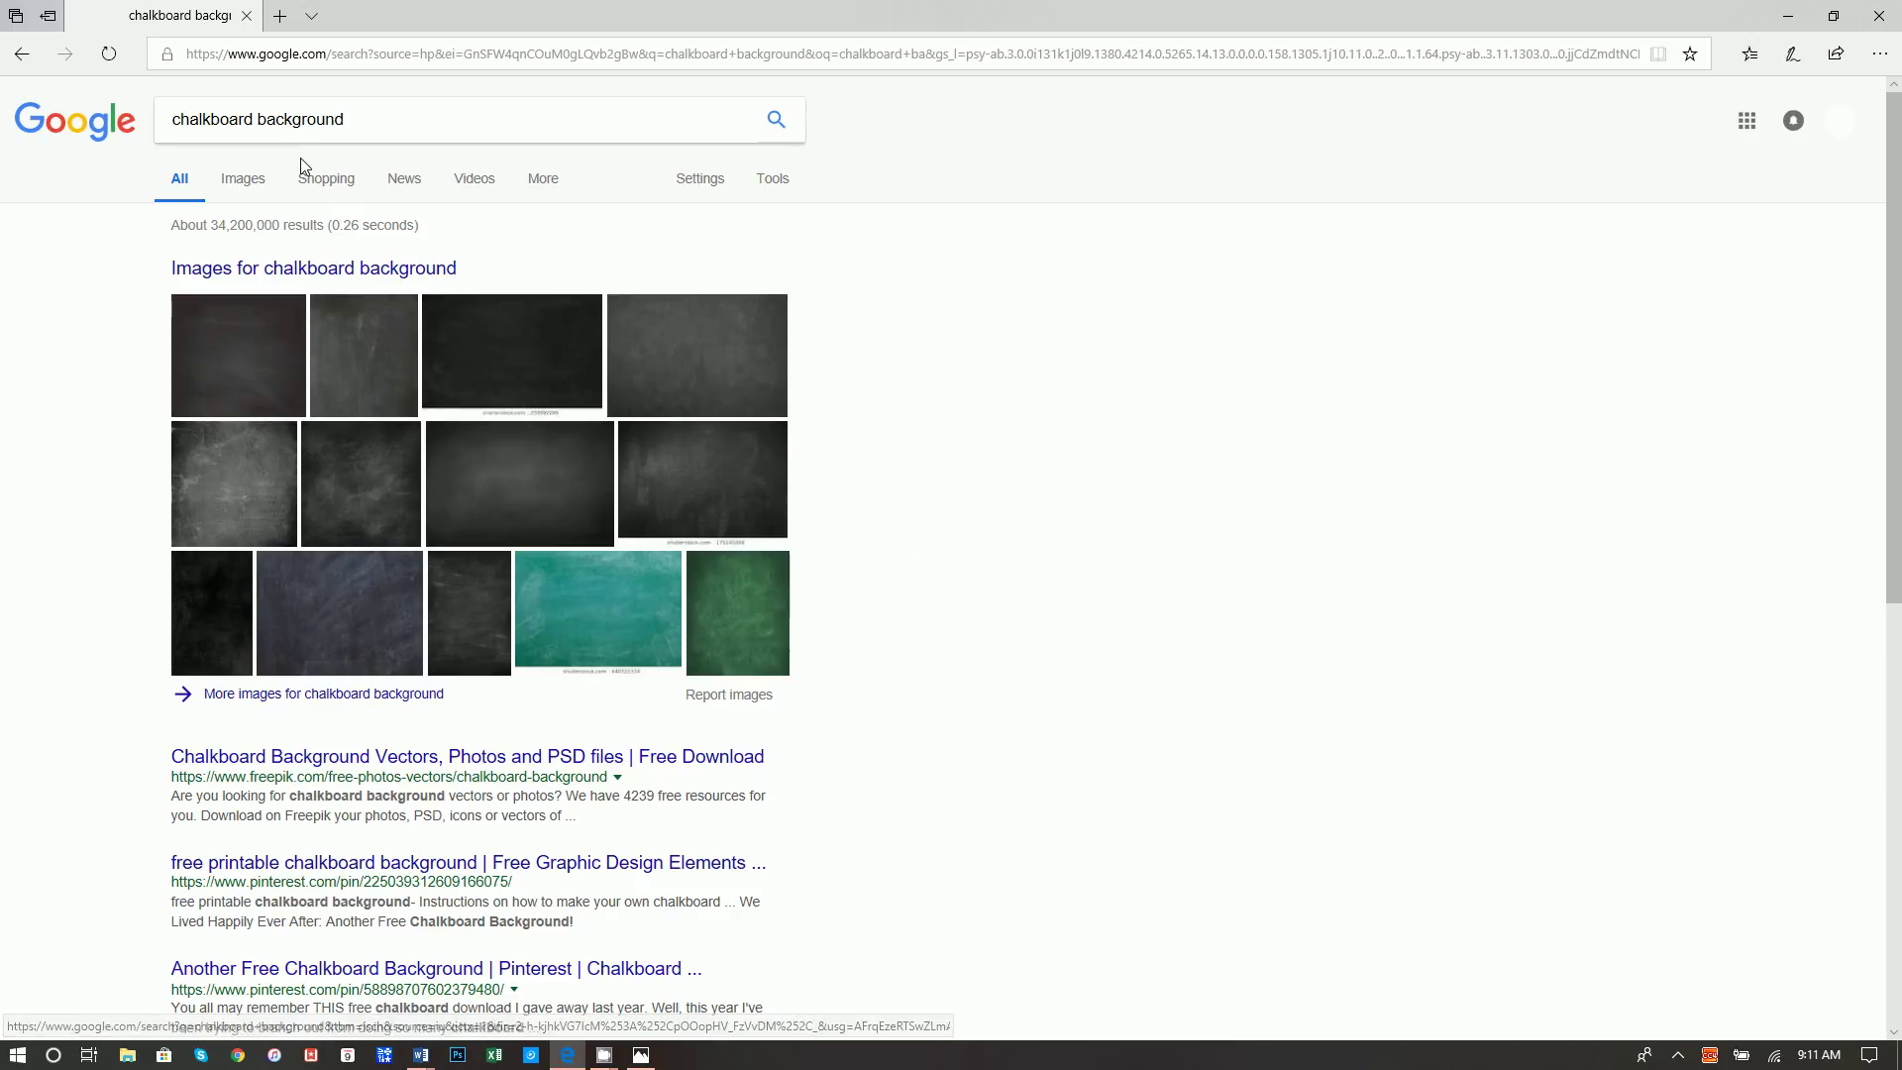
left_click(244, 179)
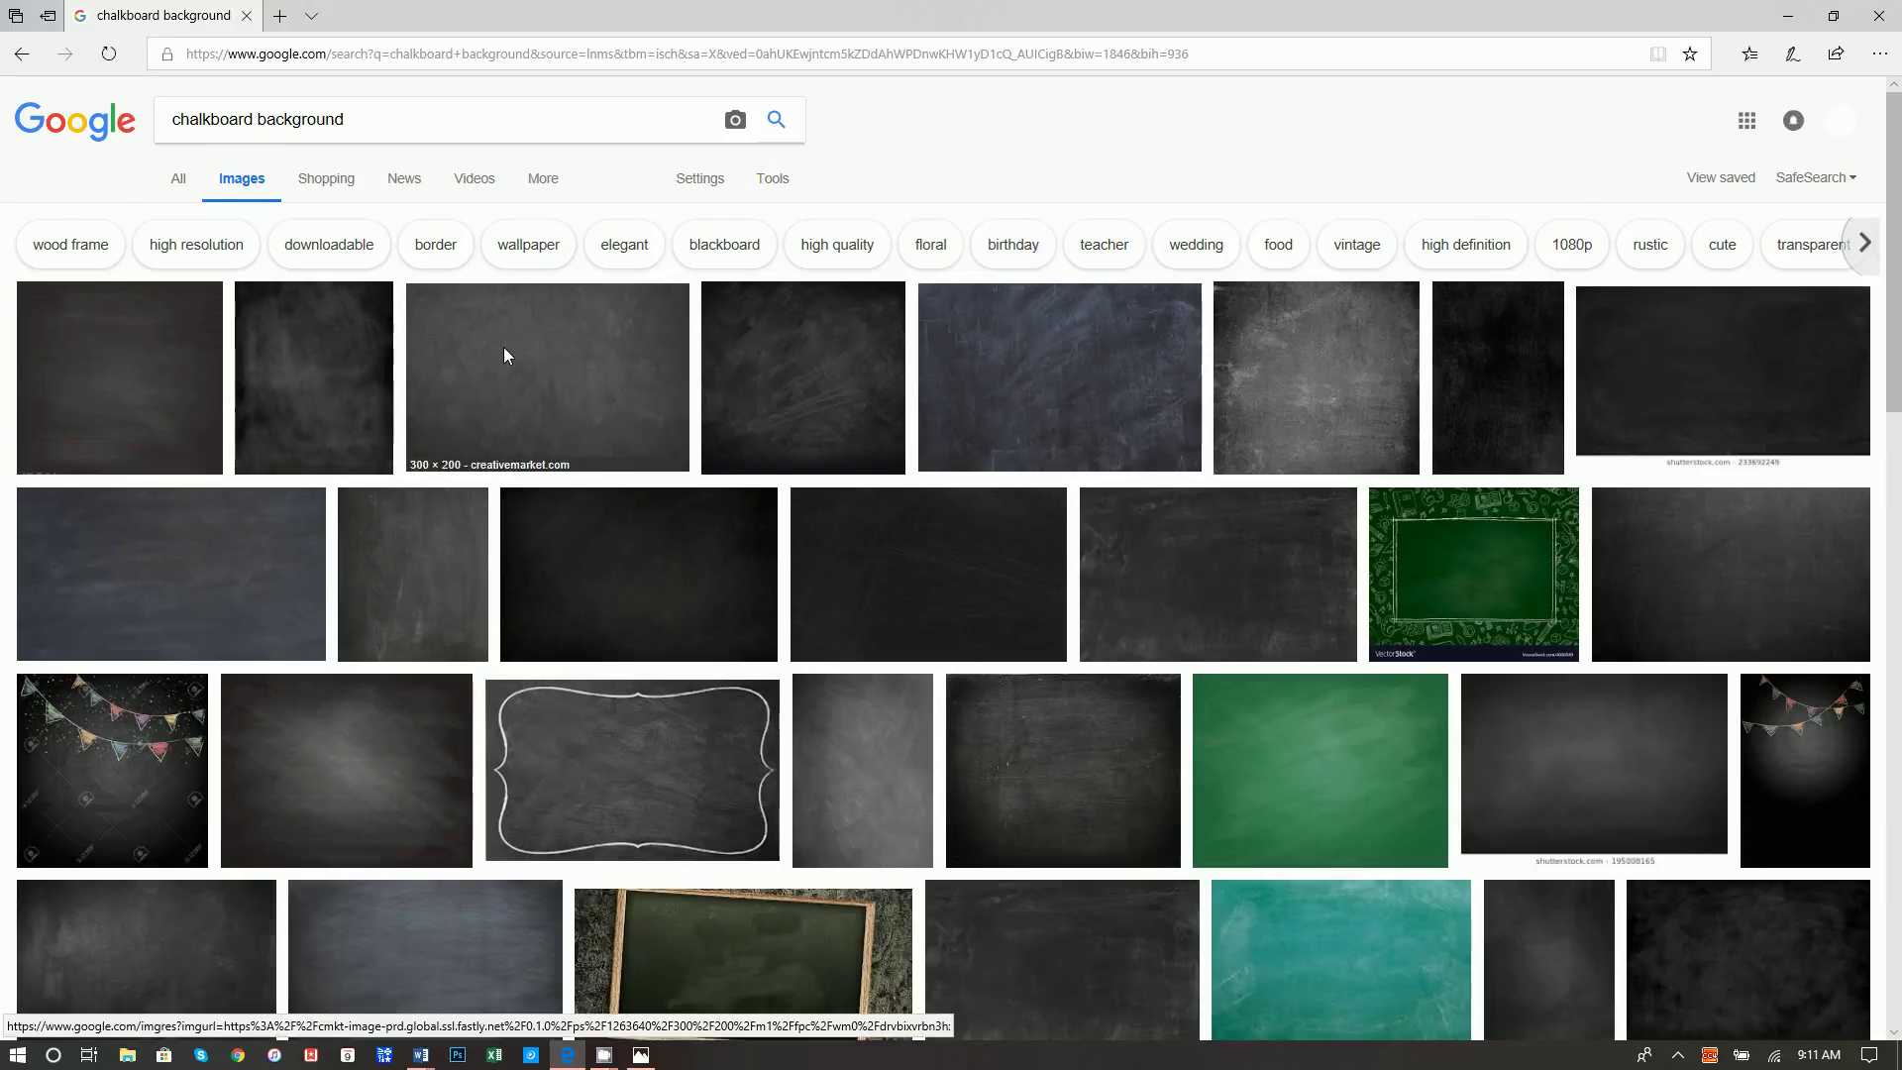
- Save the black VectorStock chalkboard image as a JPEG named newbackground in the 3x5 folder
left_click(750, 347)
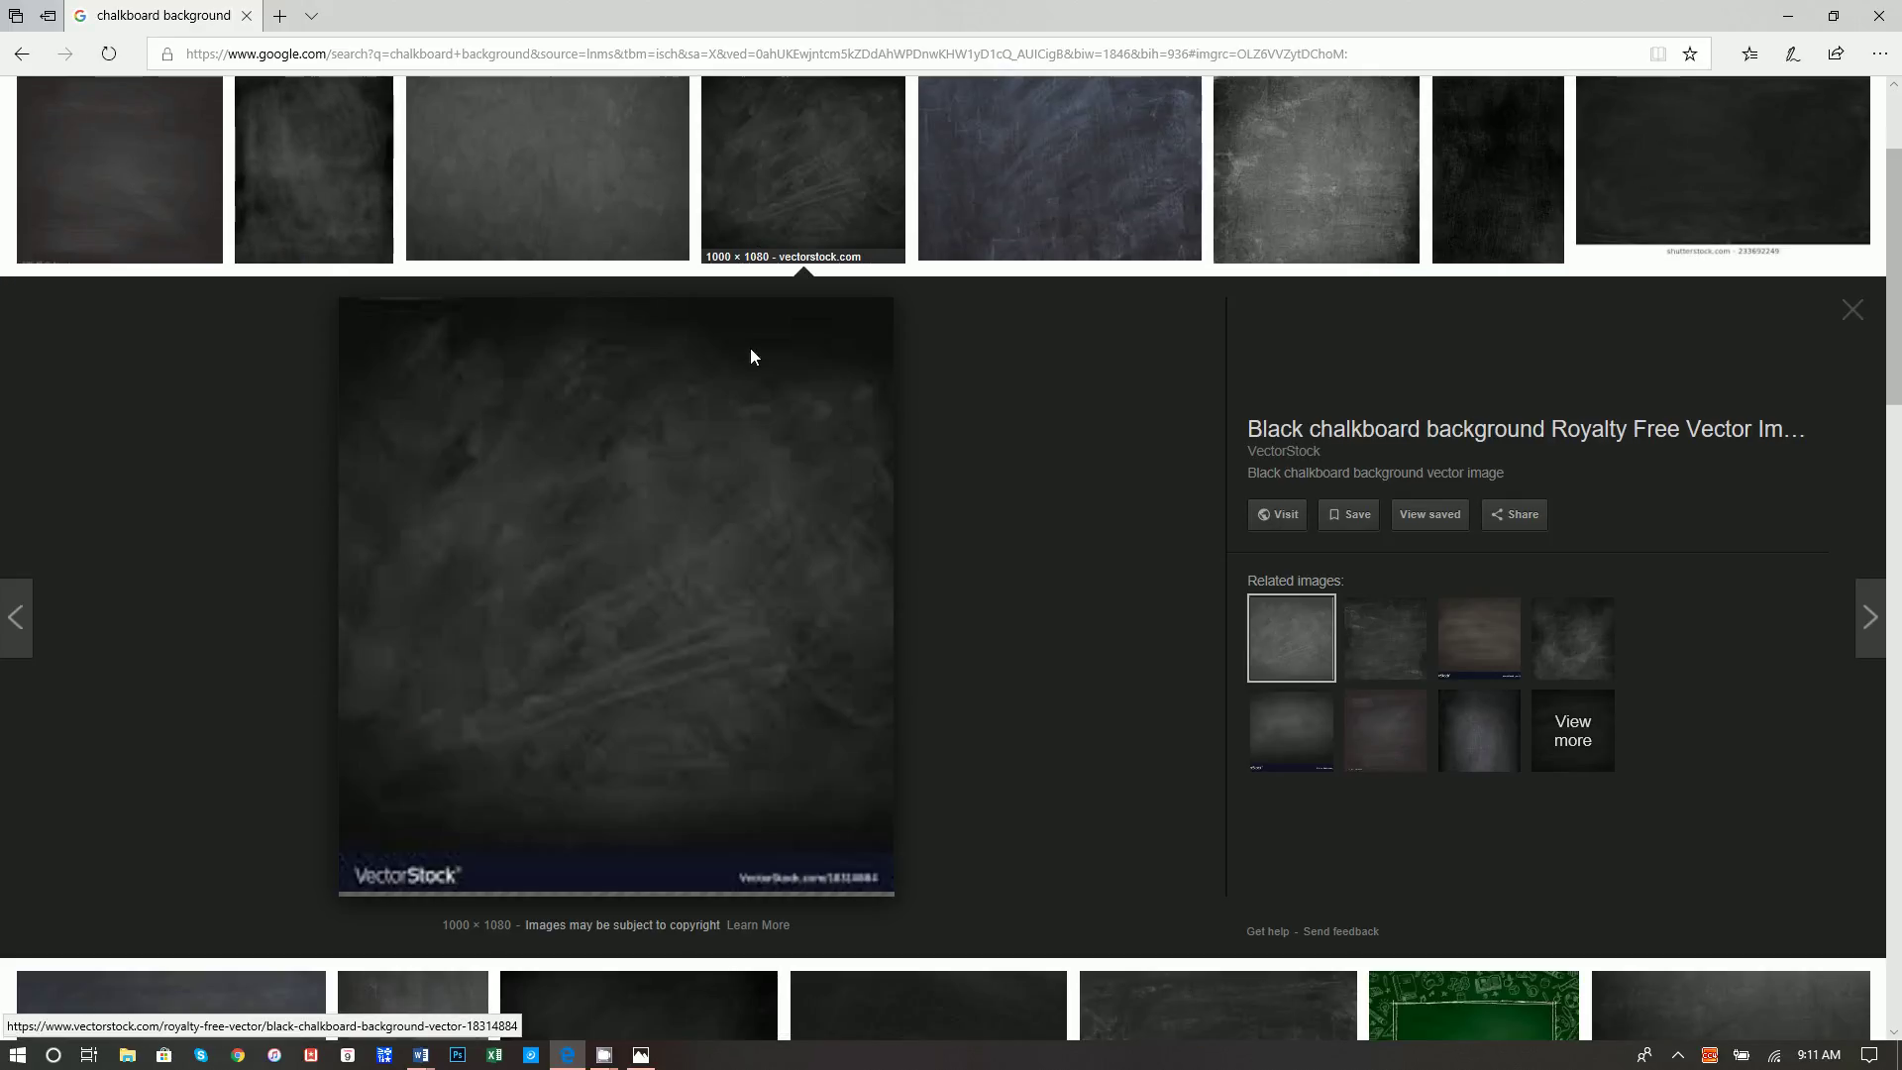
right_click(608, 513)
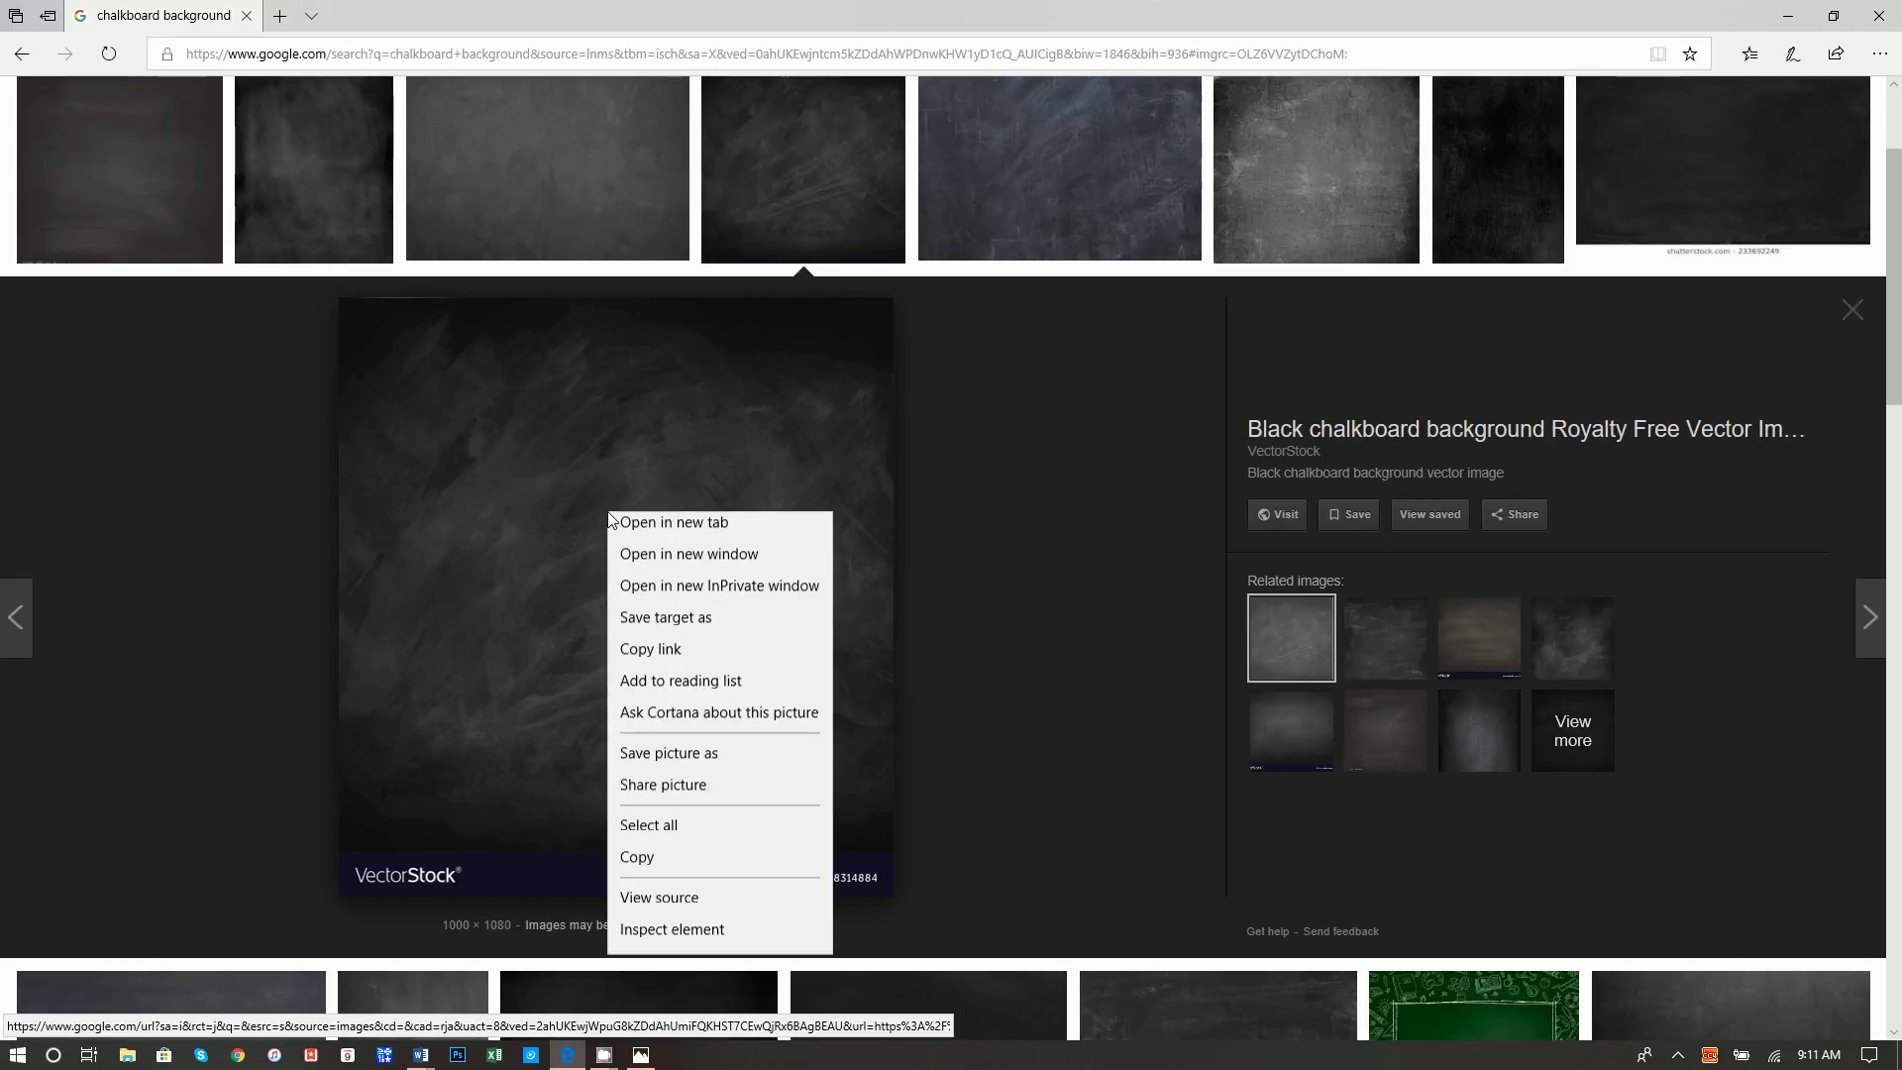
left_click(691, 767)
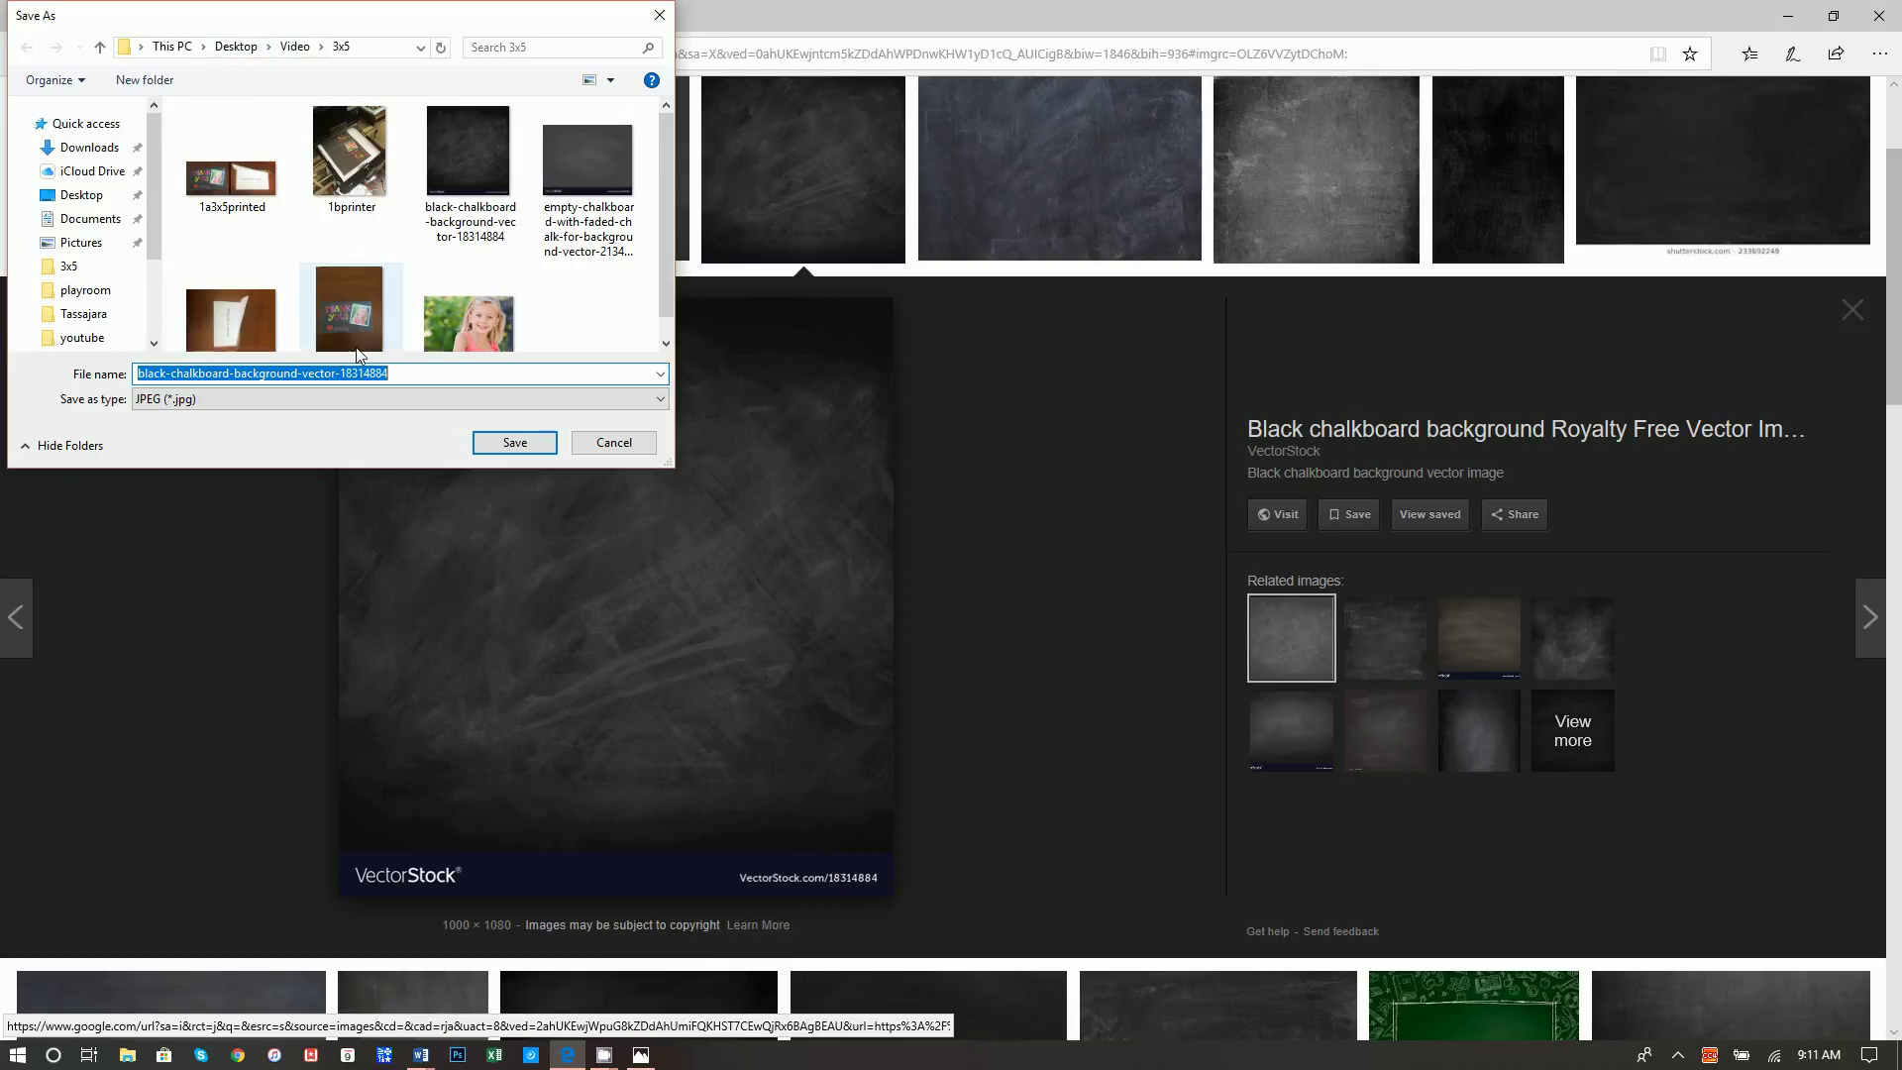
type("newbakc")
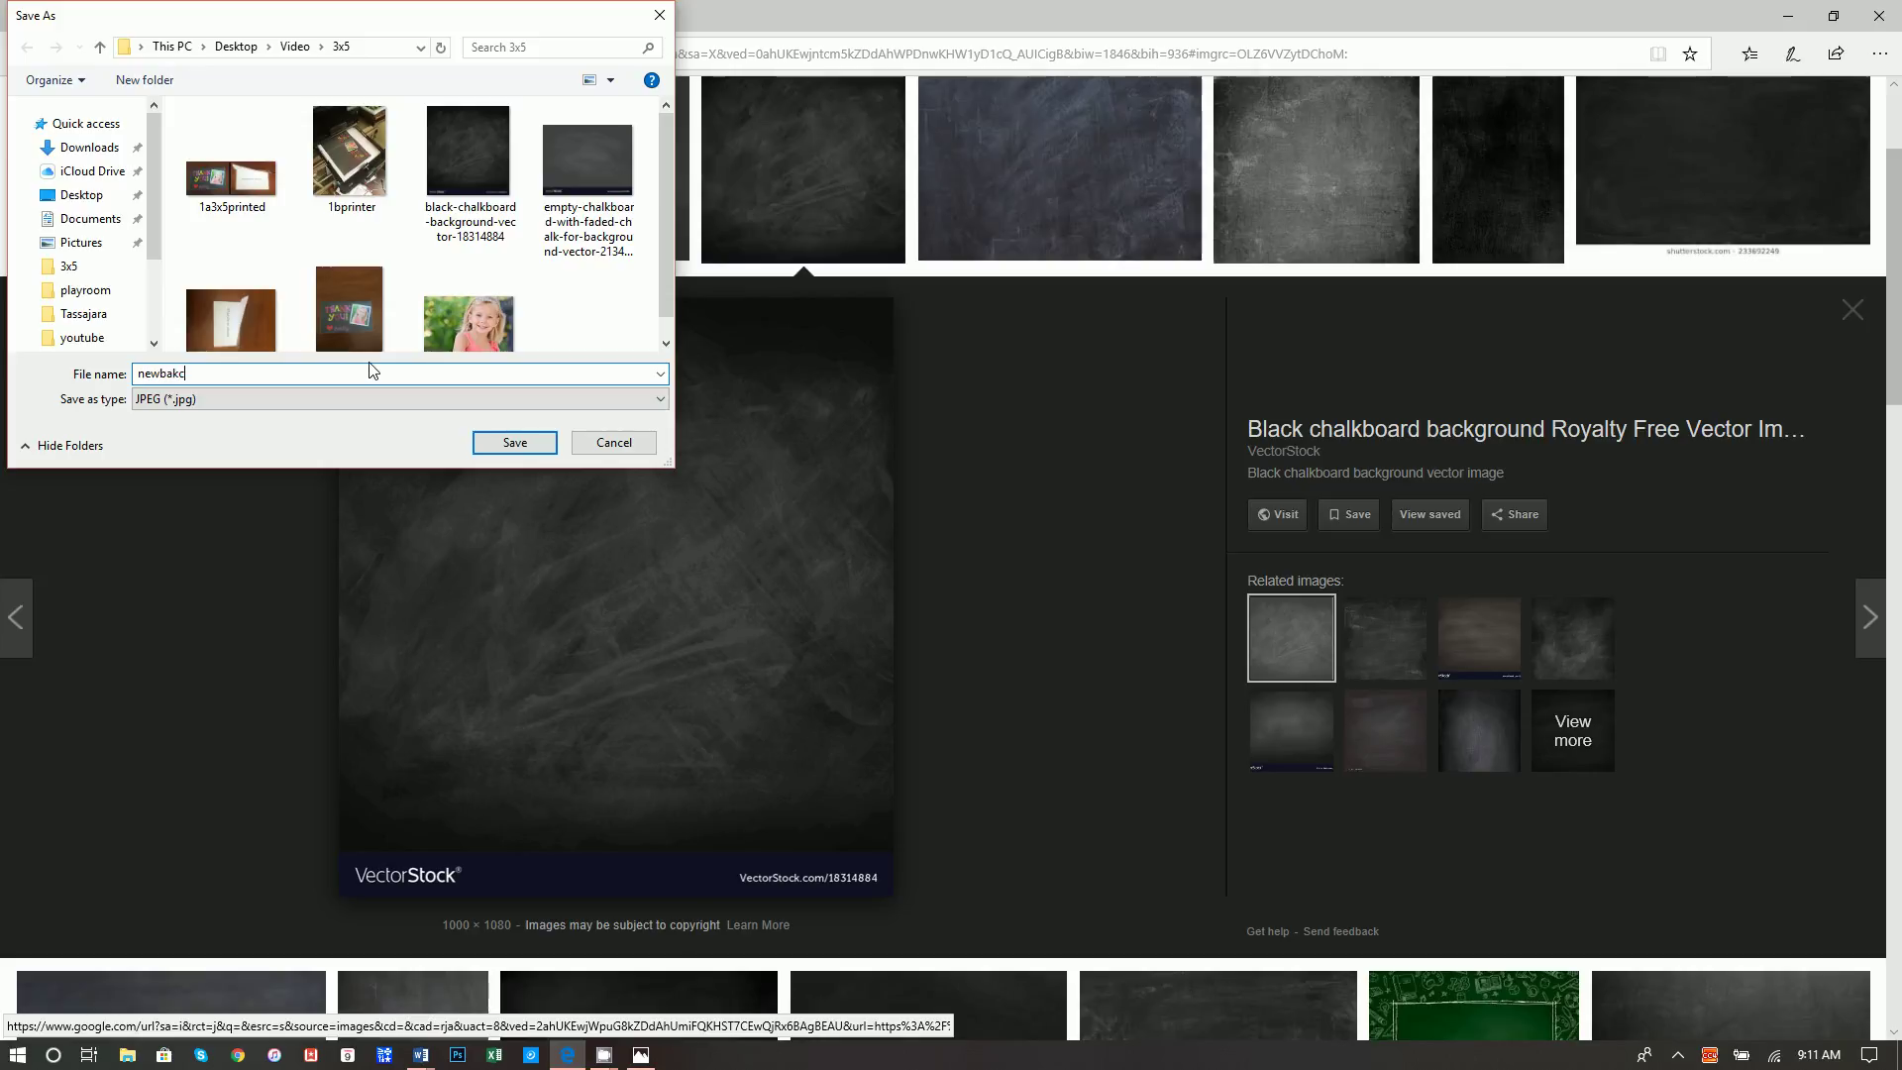
type("g")
key("BackSpace")
key("BackSpace")
key("BackSpace")
type("ckg")
key("BackSpace")
key("BackSpace")
type("kground")
key("Return")
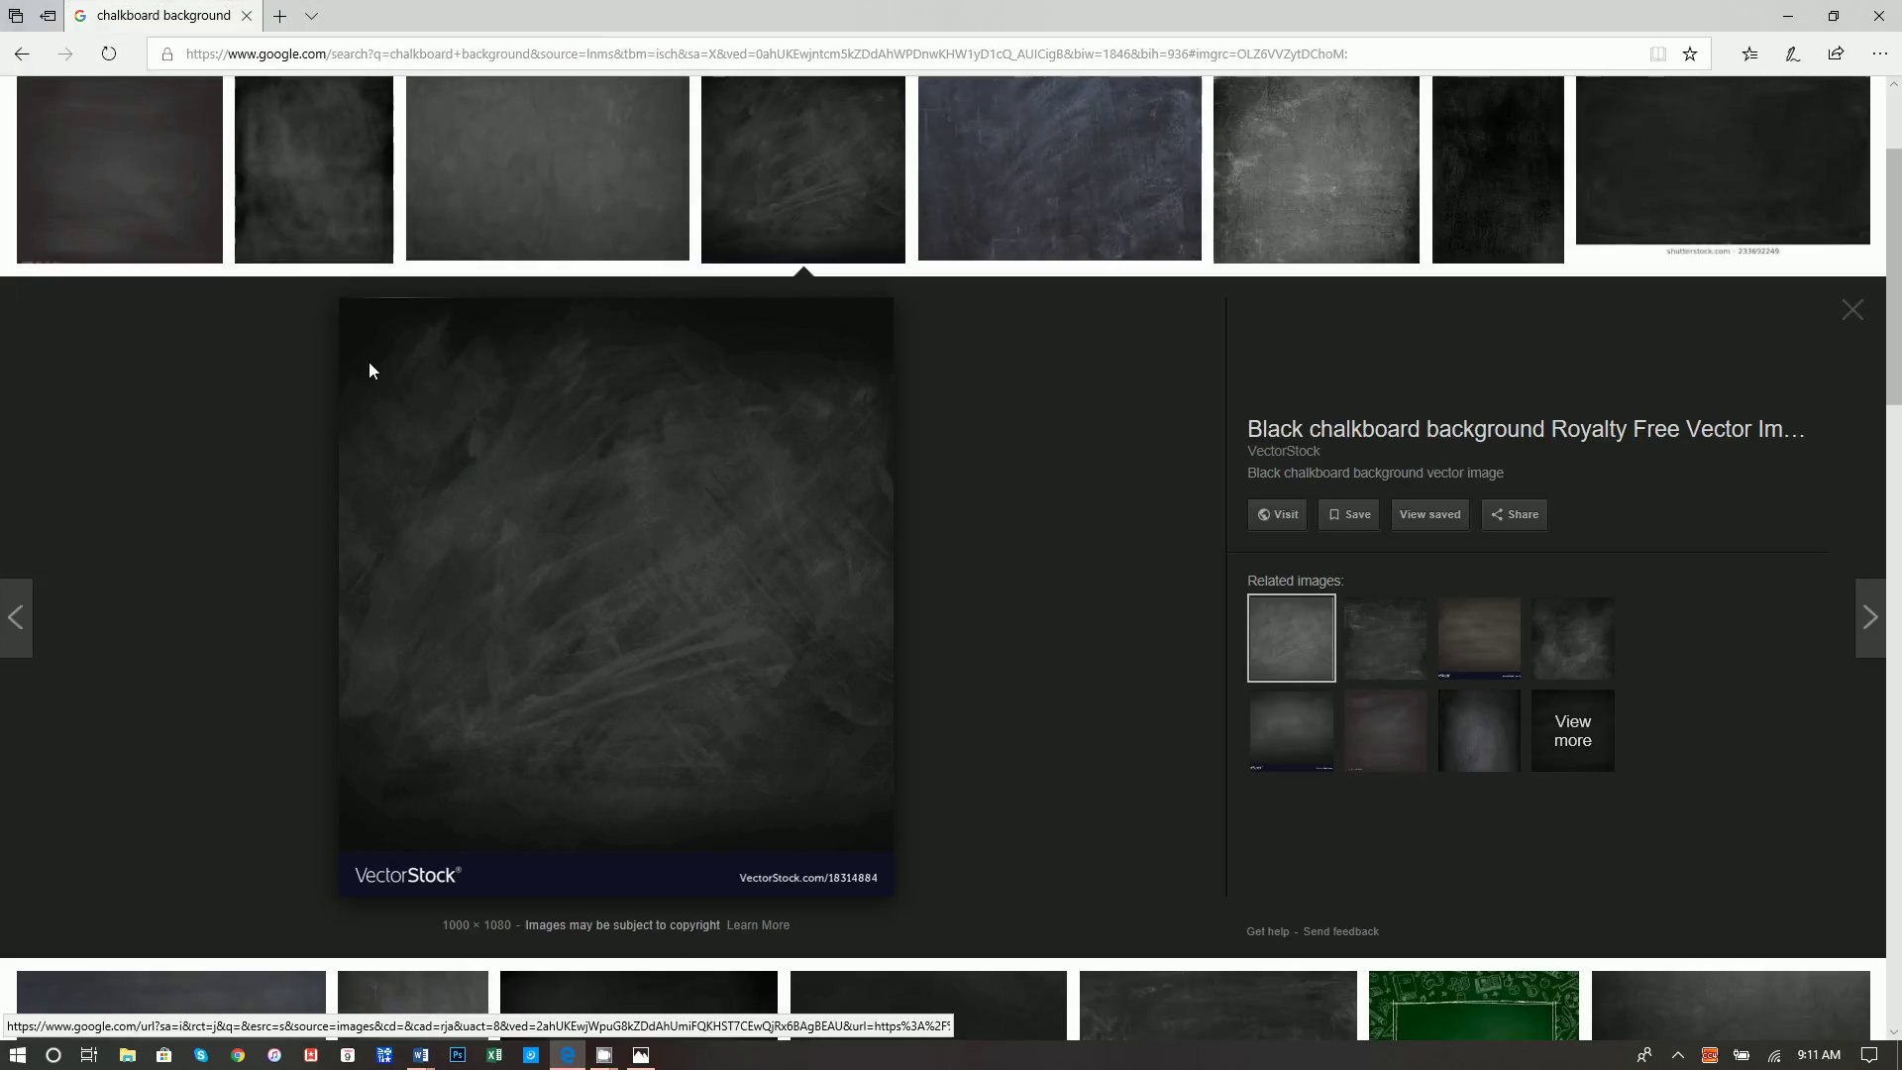
- Switch back to Document4 in Word and insert the newbackground picture from the 3x5 folder
mouse_move(421, 1055)
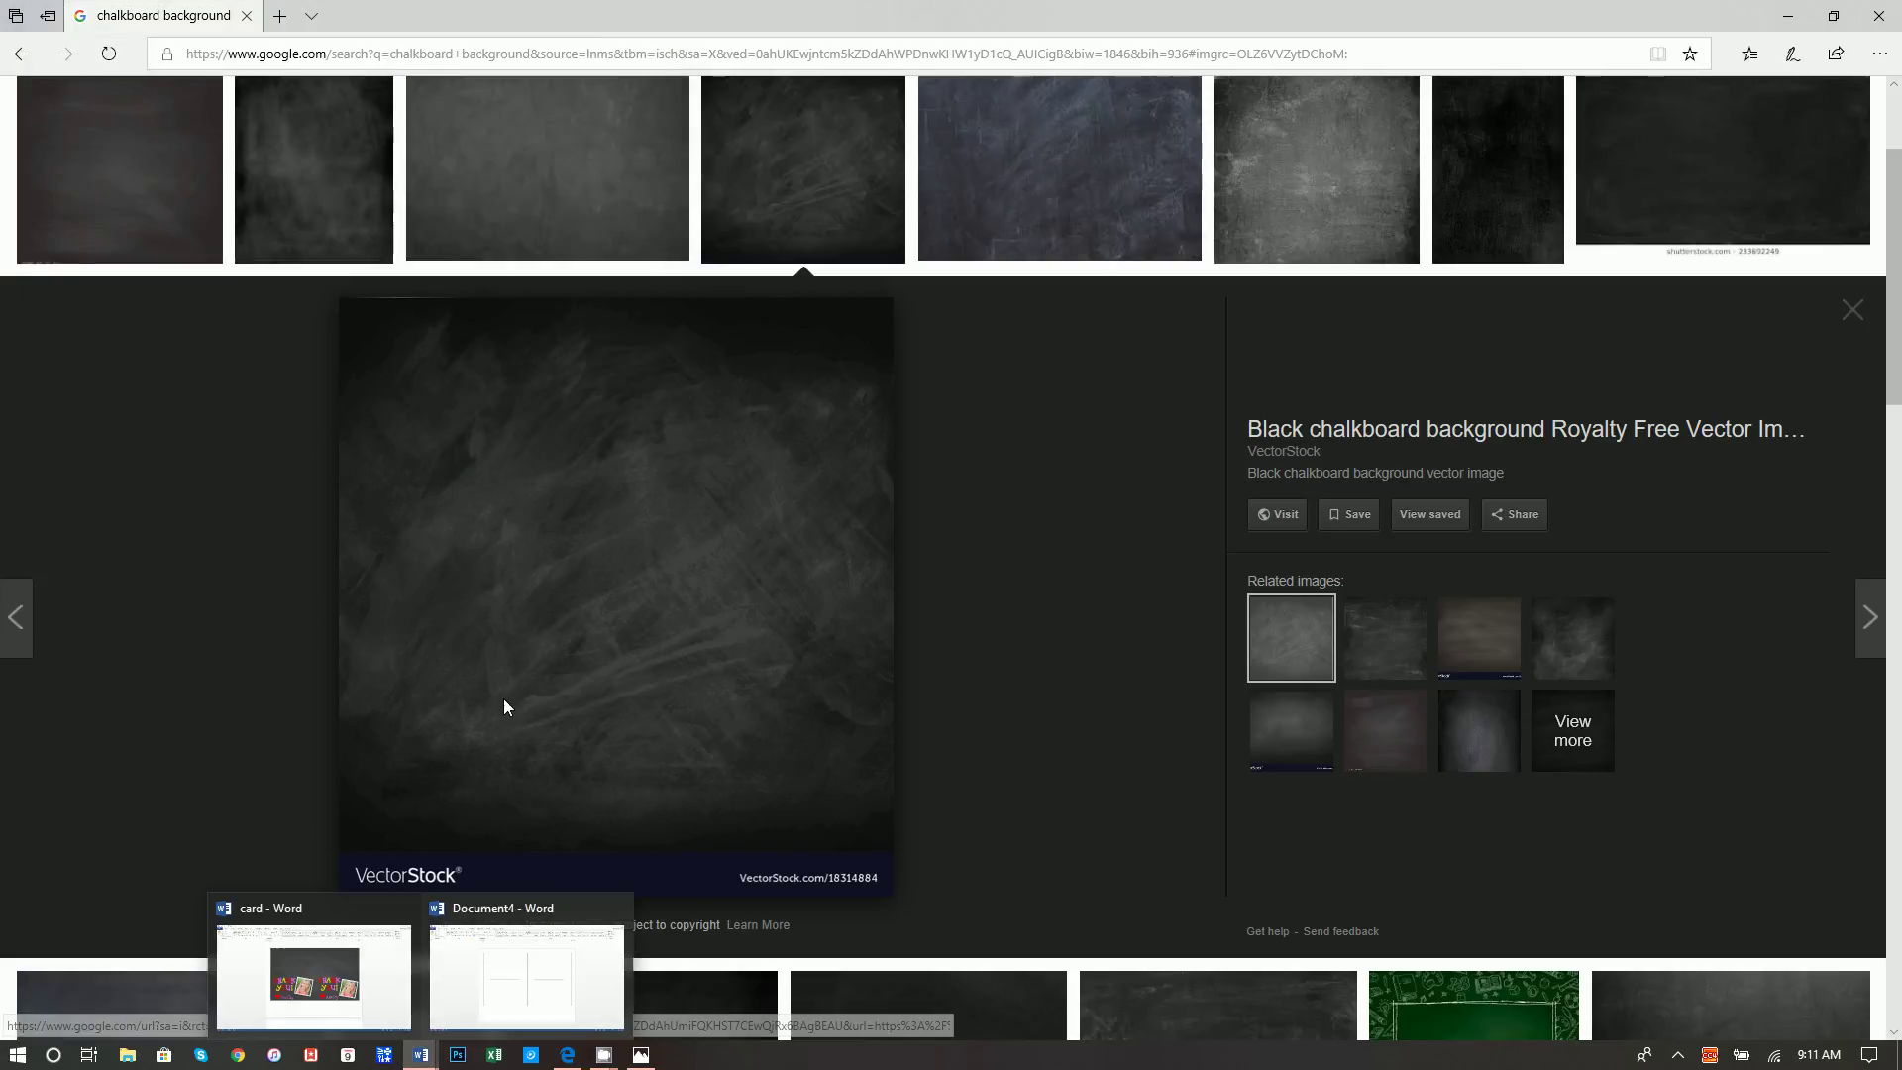
left_click(473, 1016)
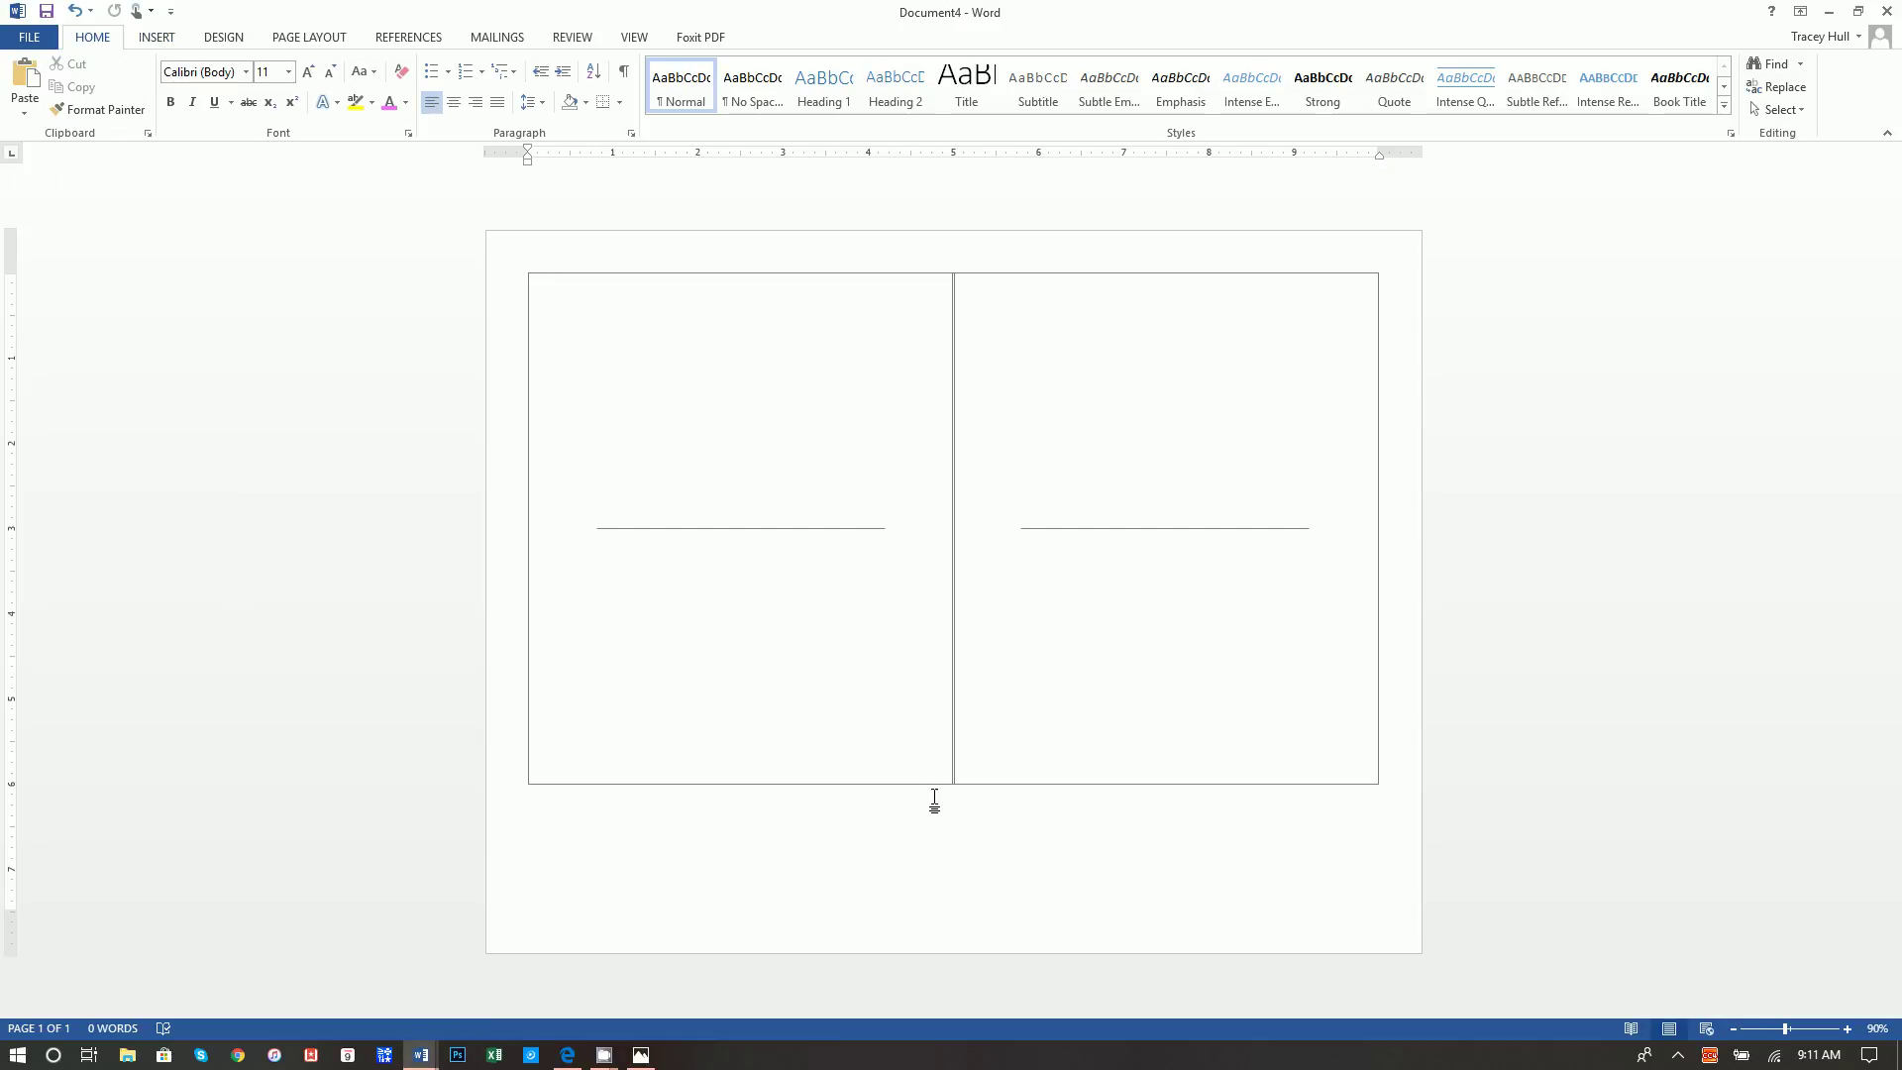
left_click(1006, 276)
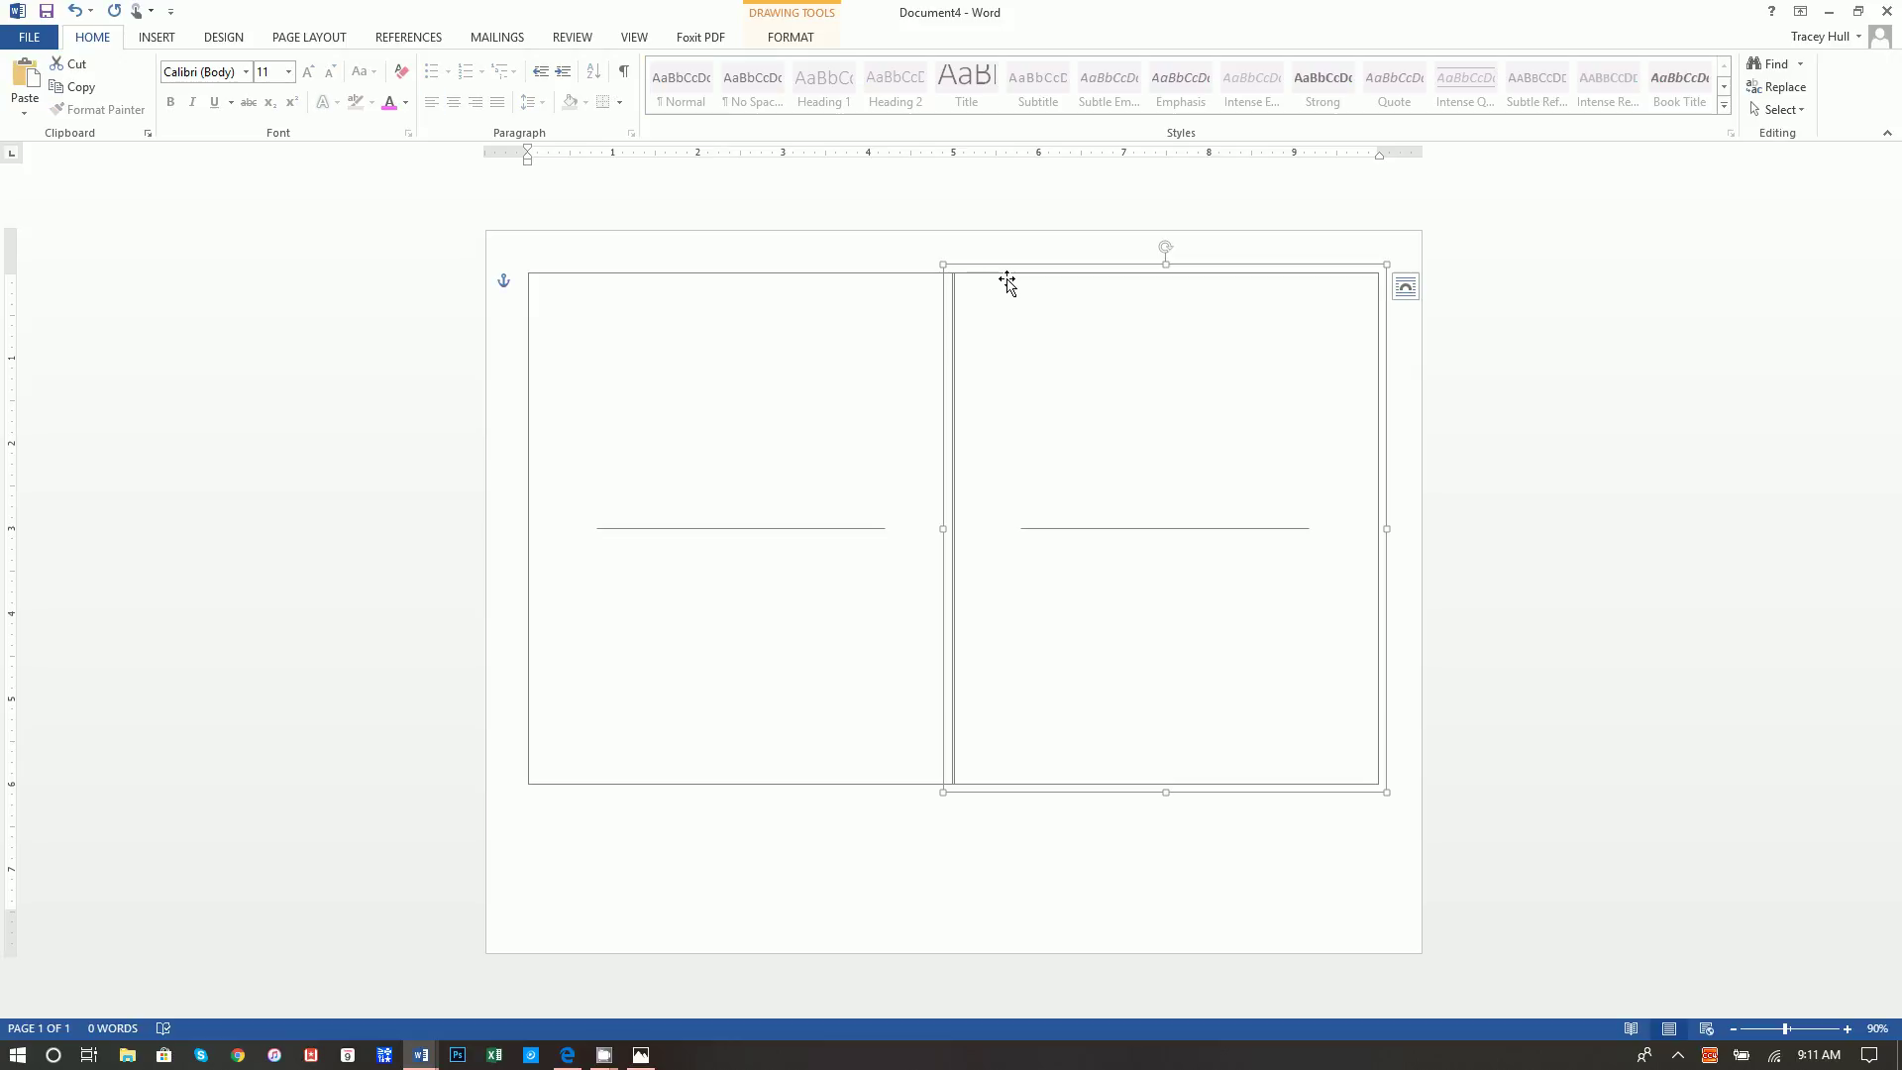
left_click(972, 917)
left_click(159, 39)
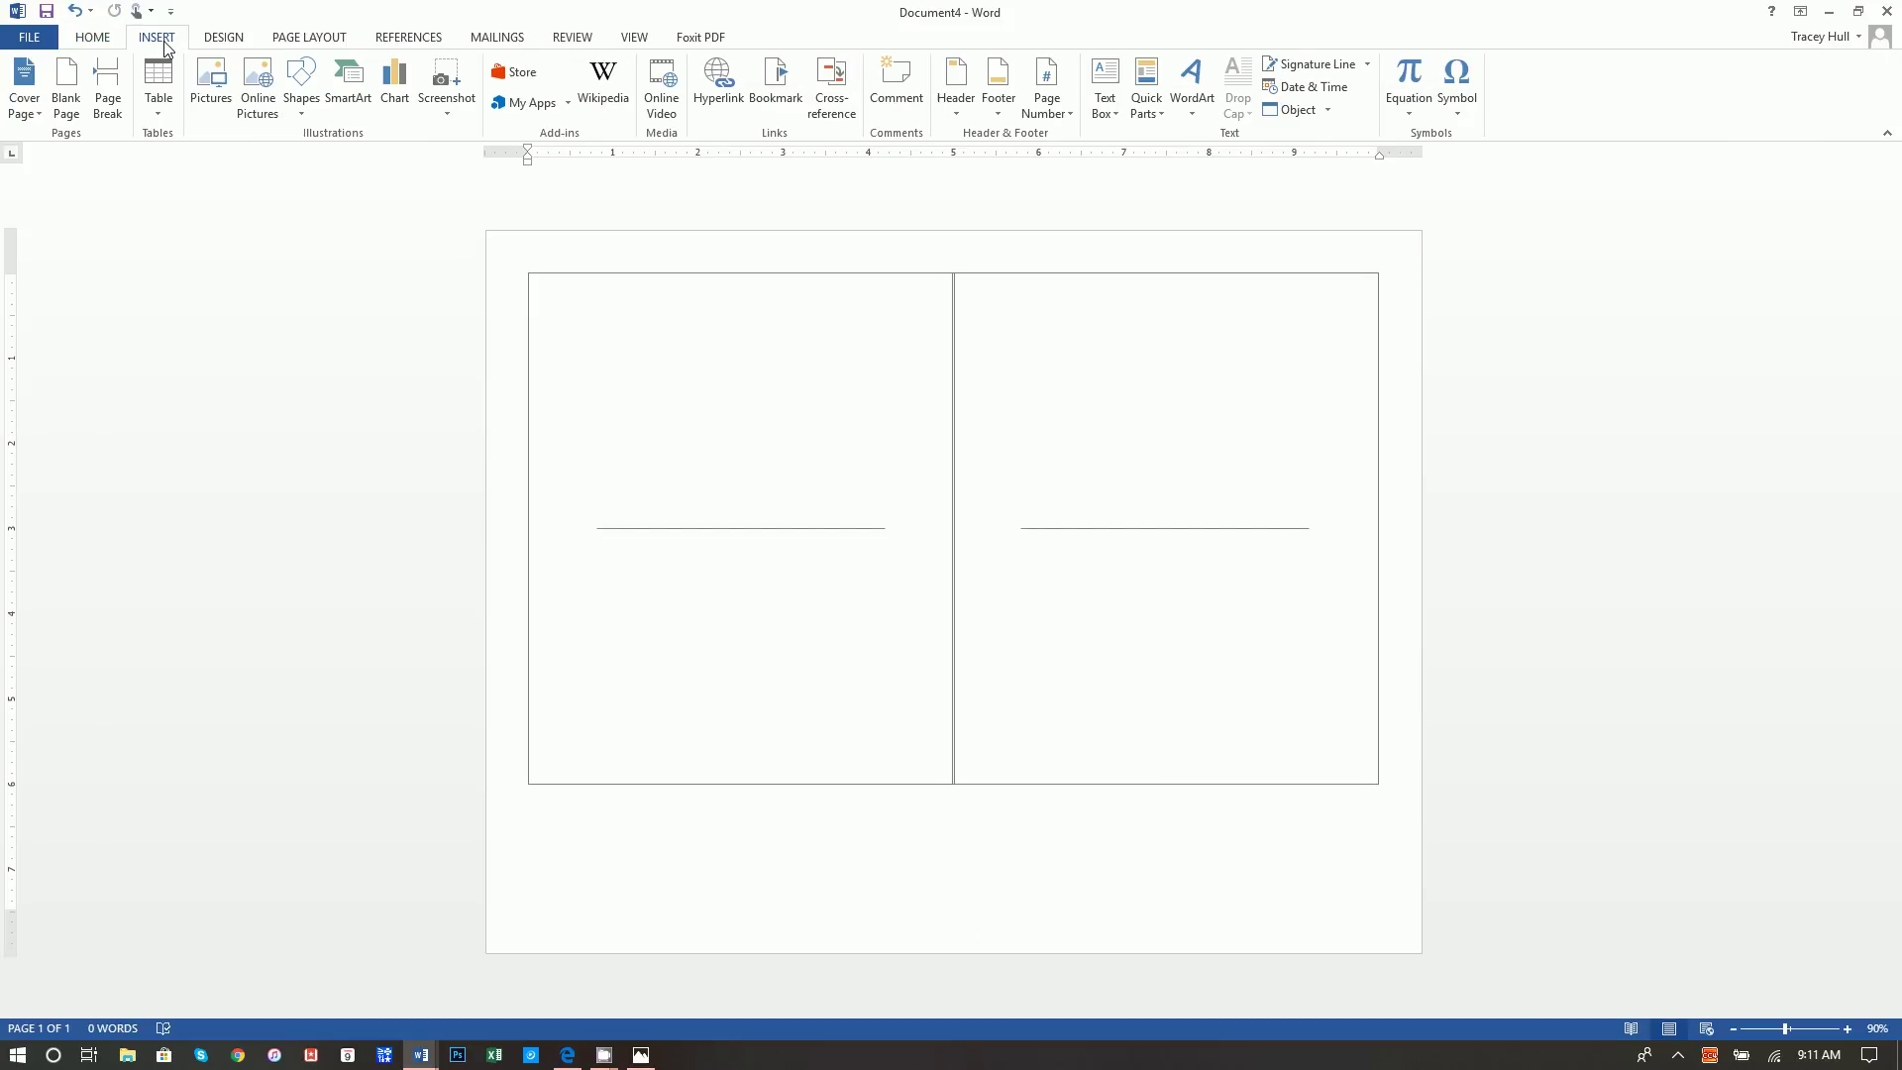
left_click(211, 81)
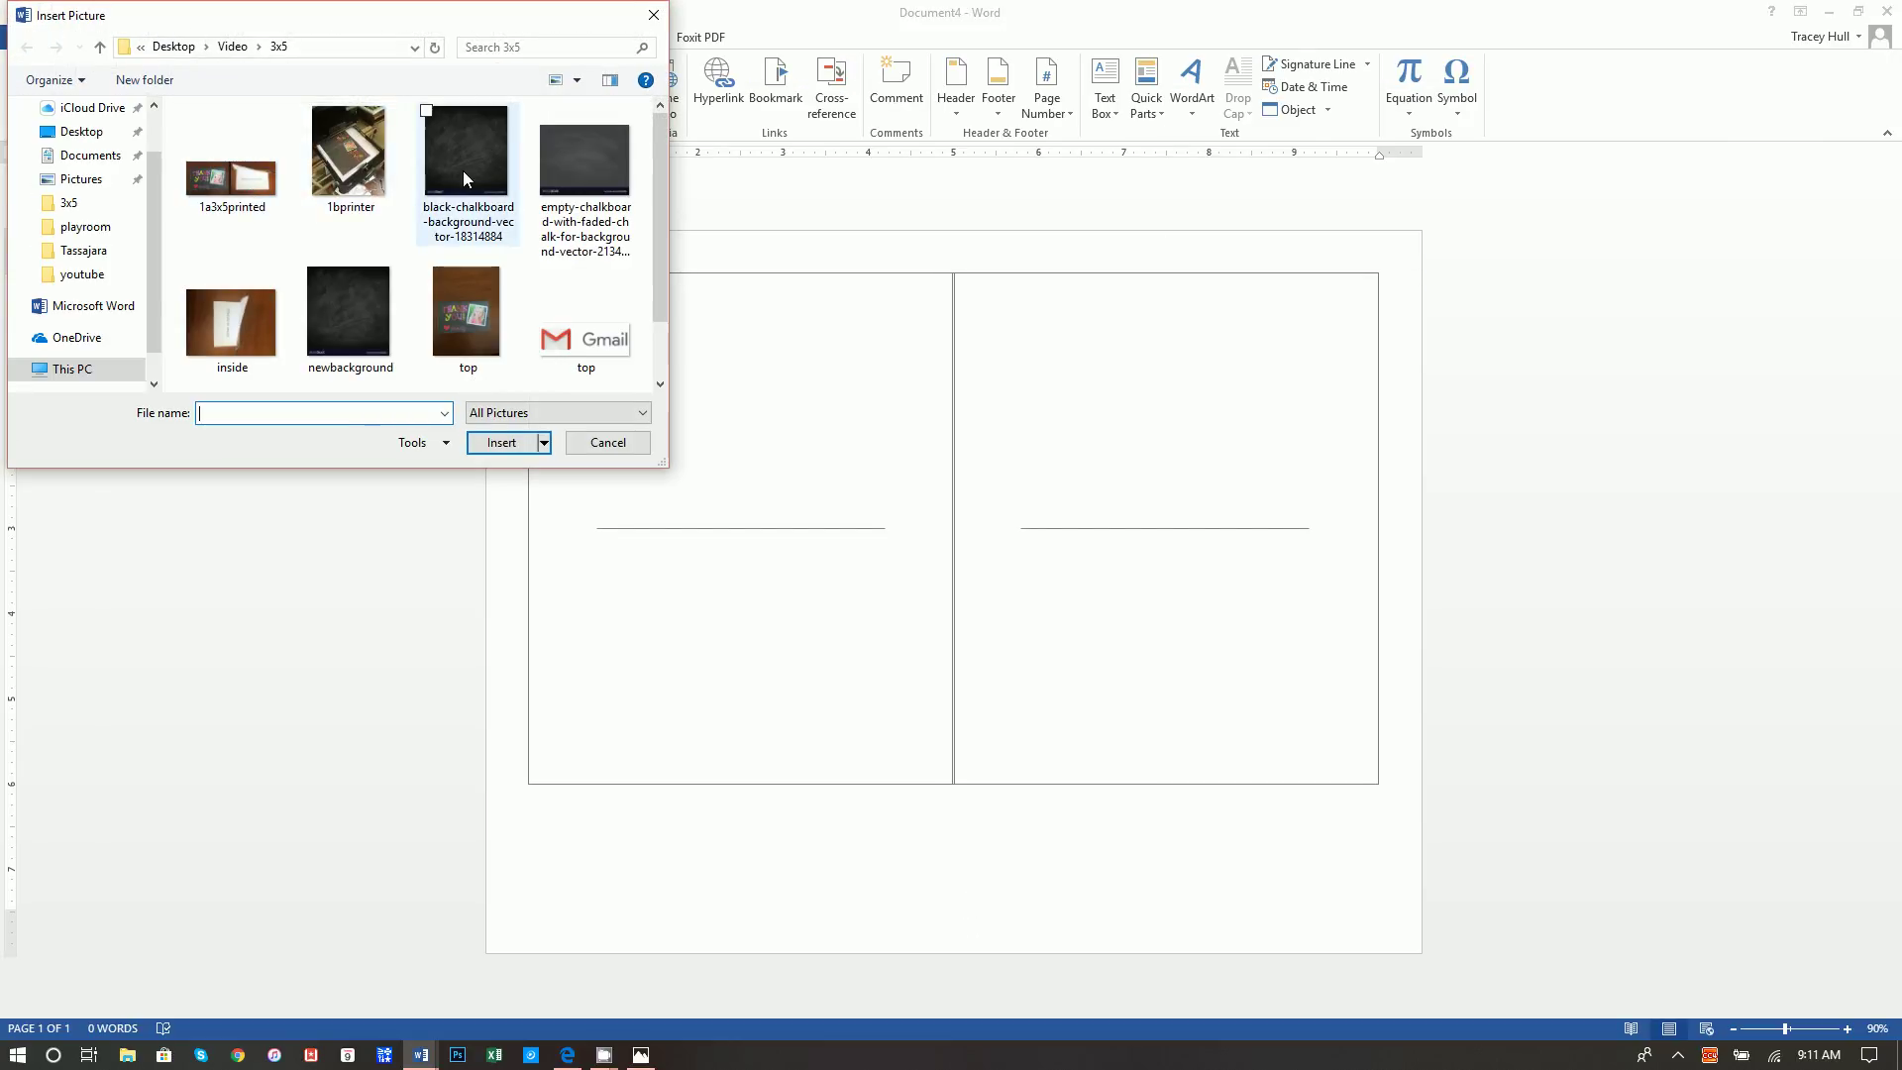
double_click(349, 335)
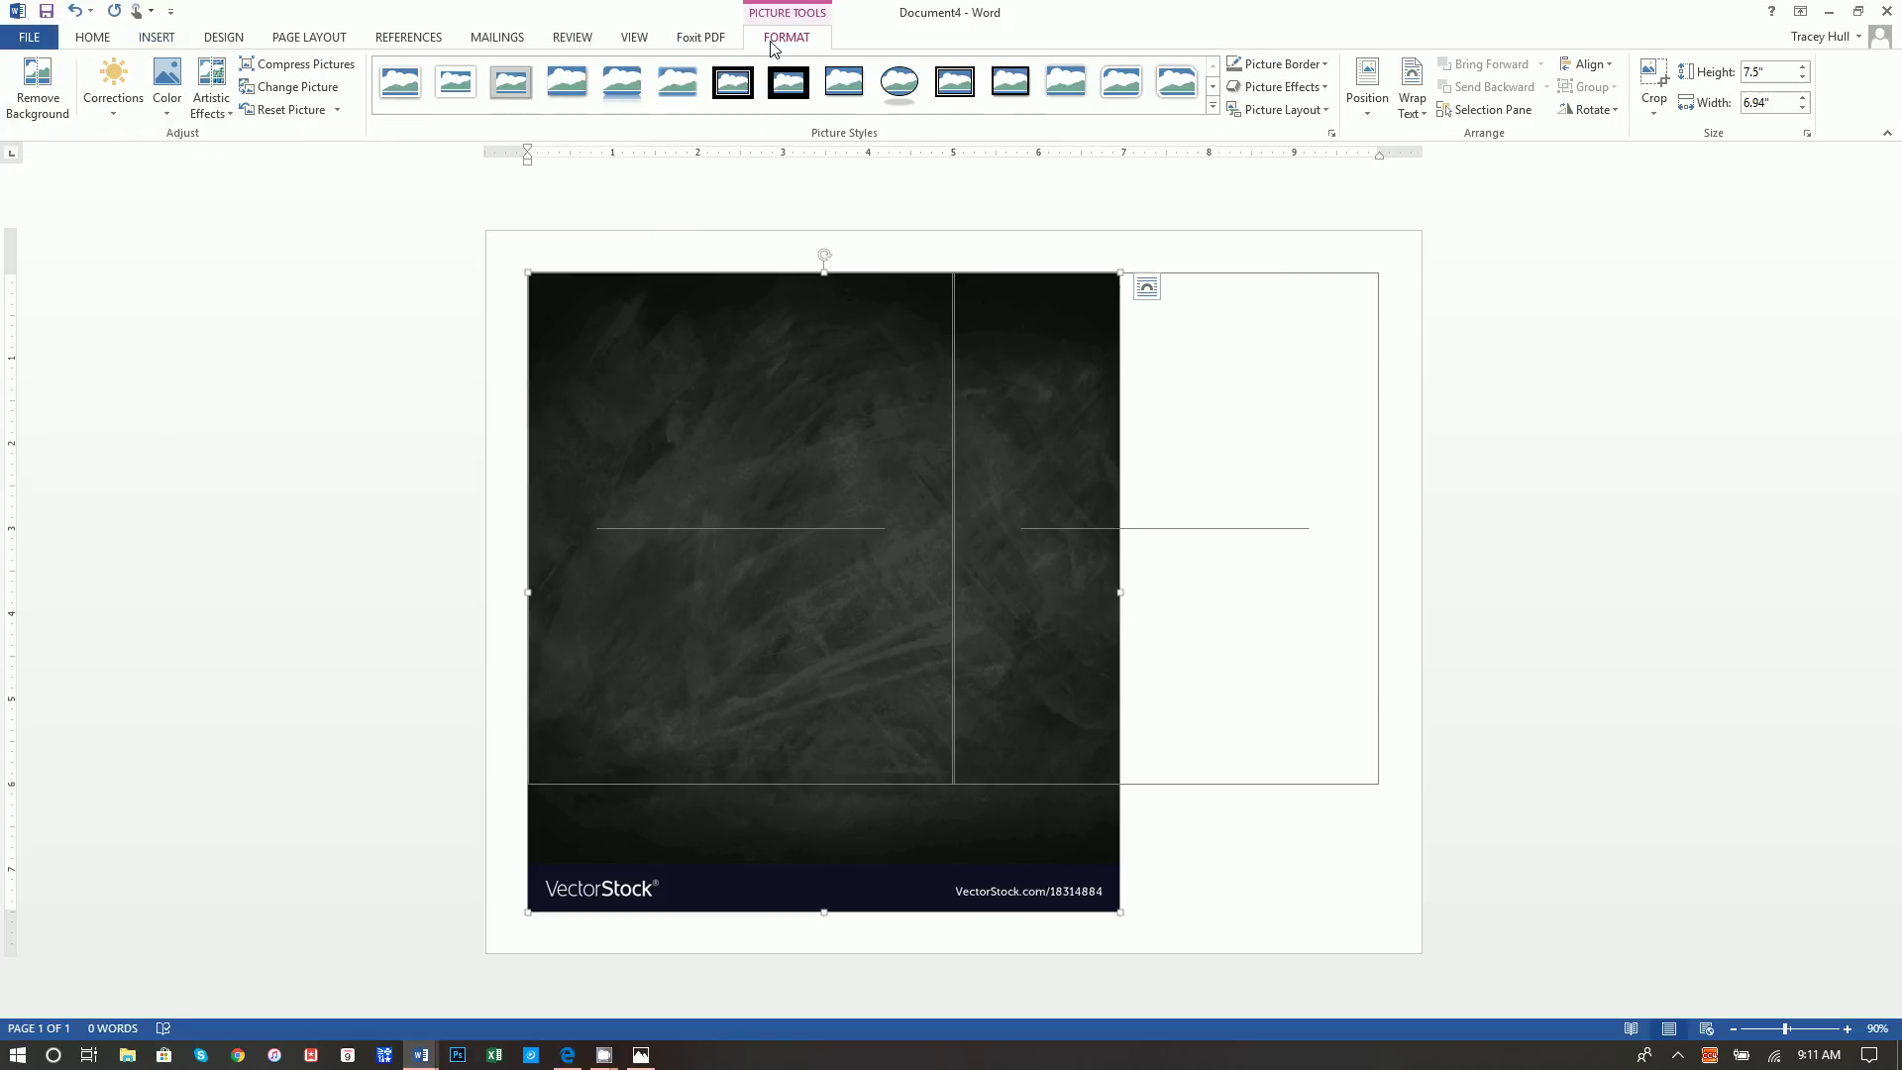
- Crop the VectorStock strip off the picture's bottom to a height of about 6.08 inches and stretch the picture to the second card's right edge
left_click(1653, 81)
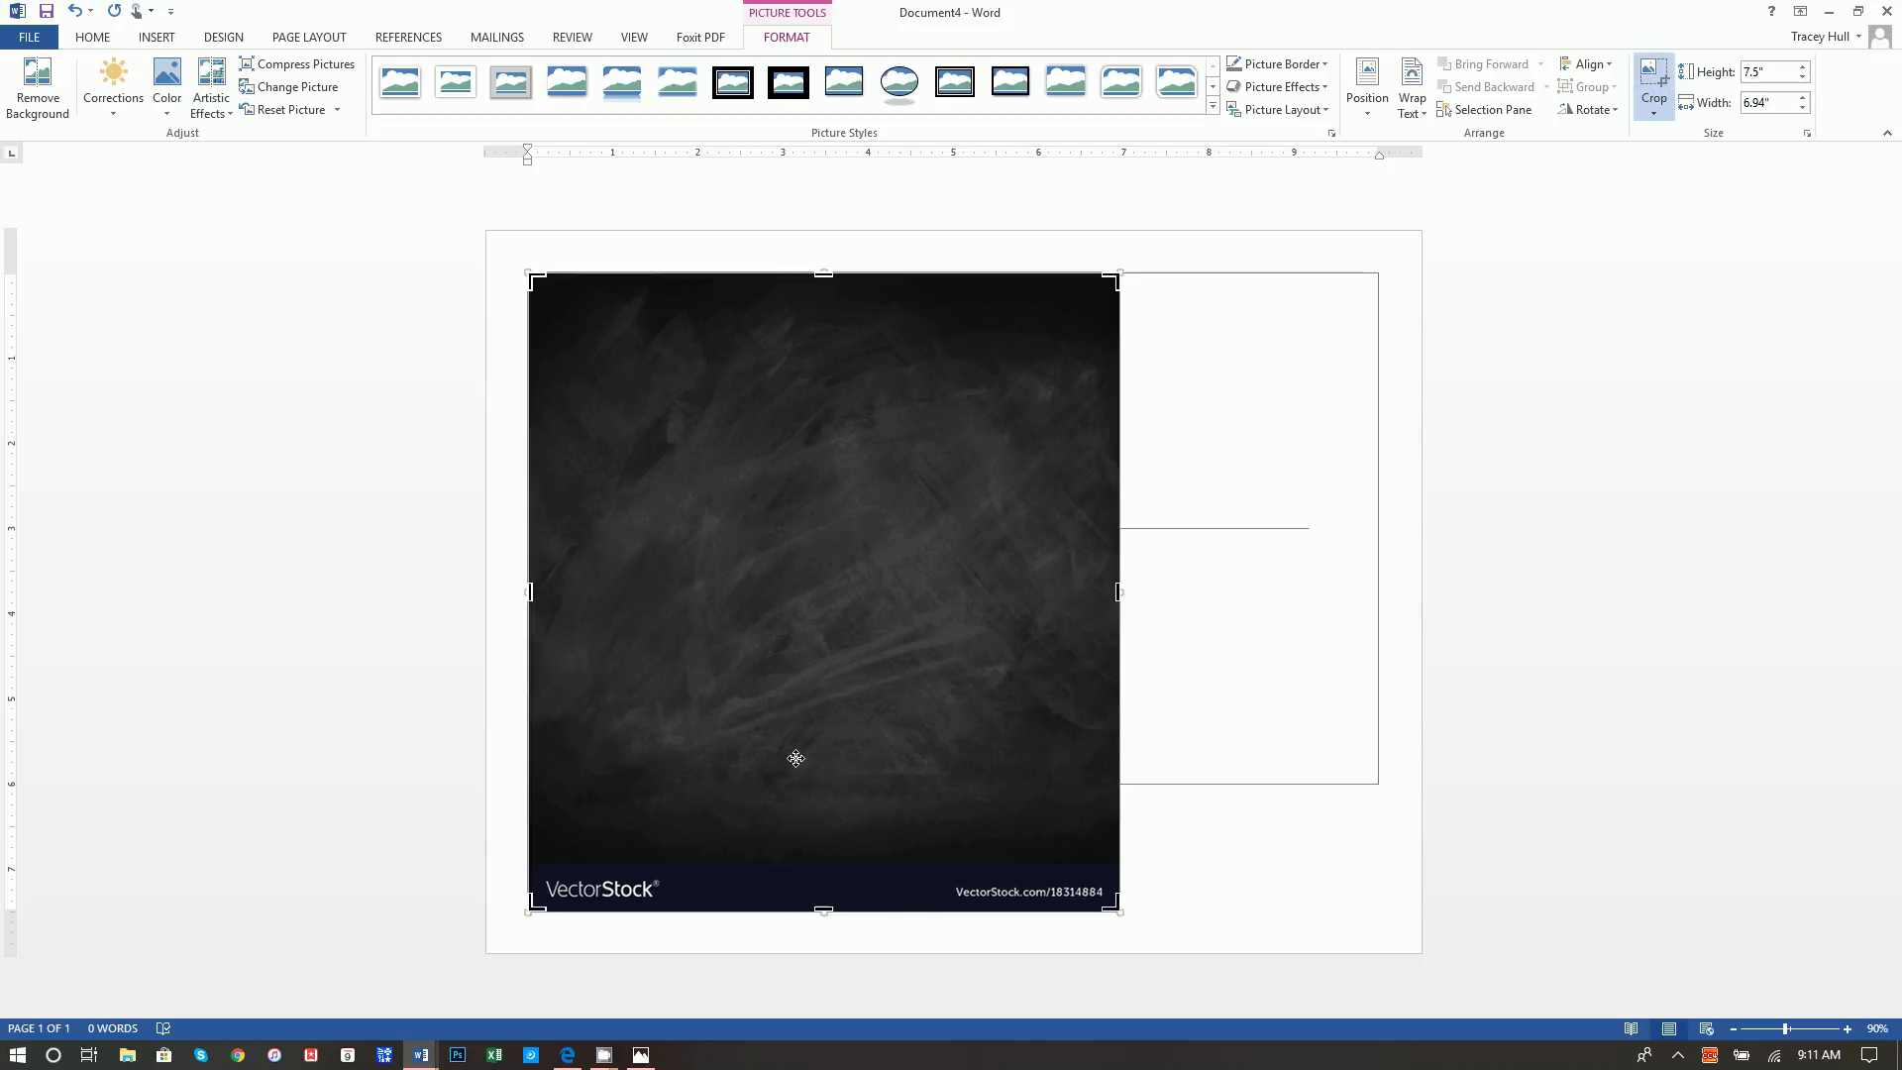
left_click_drag(821, 910, 822, 906)
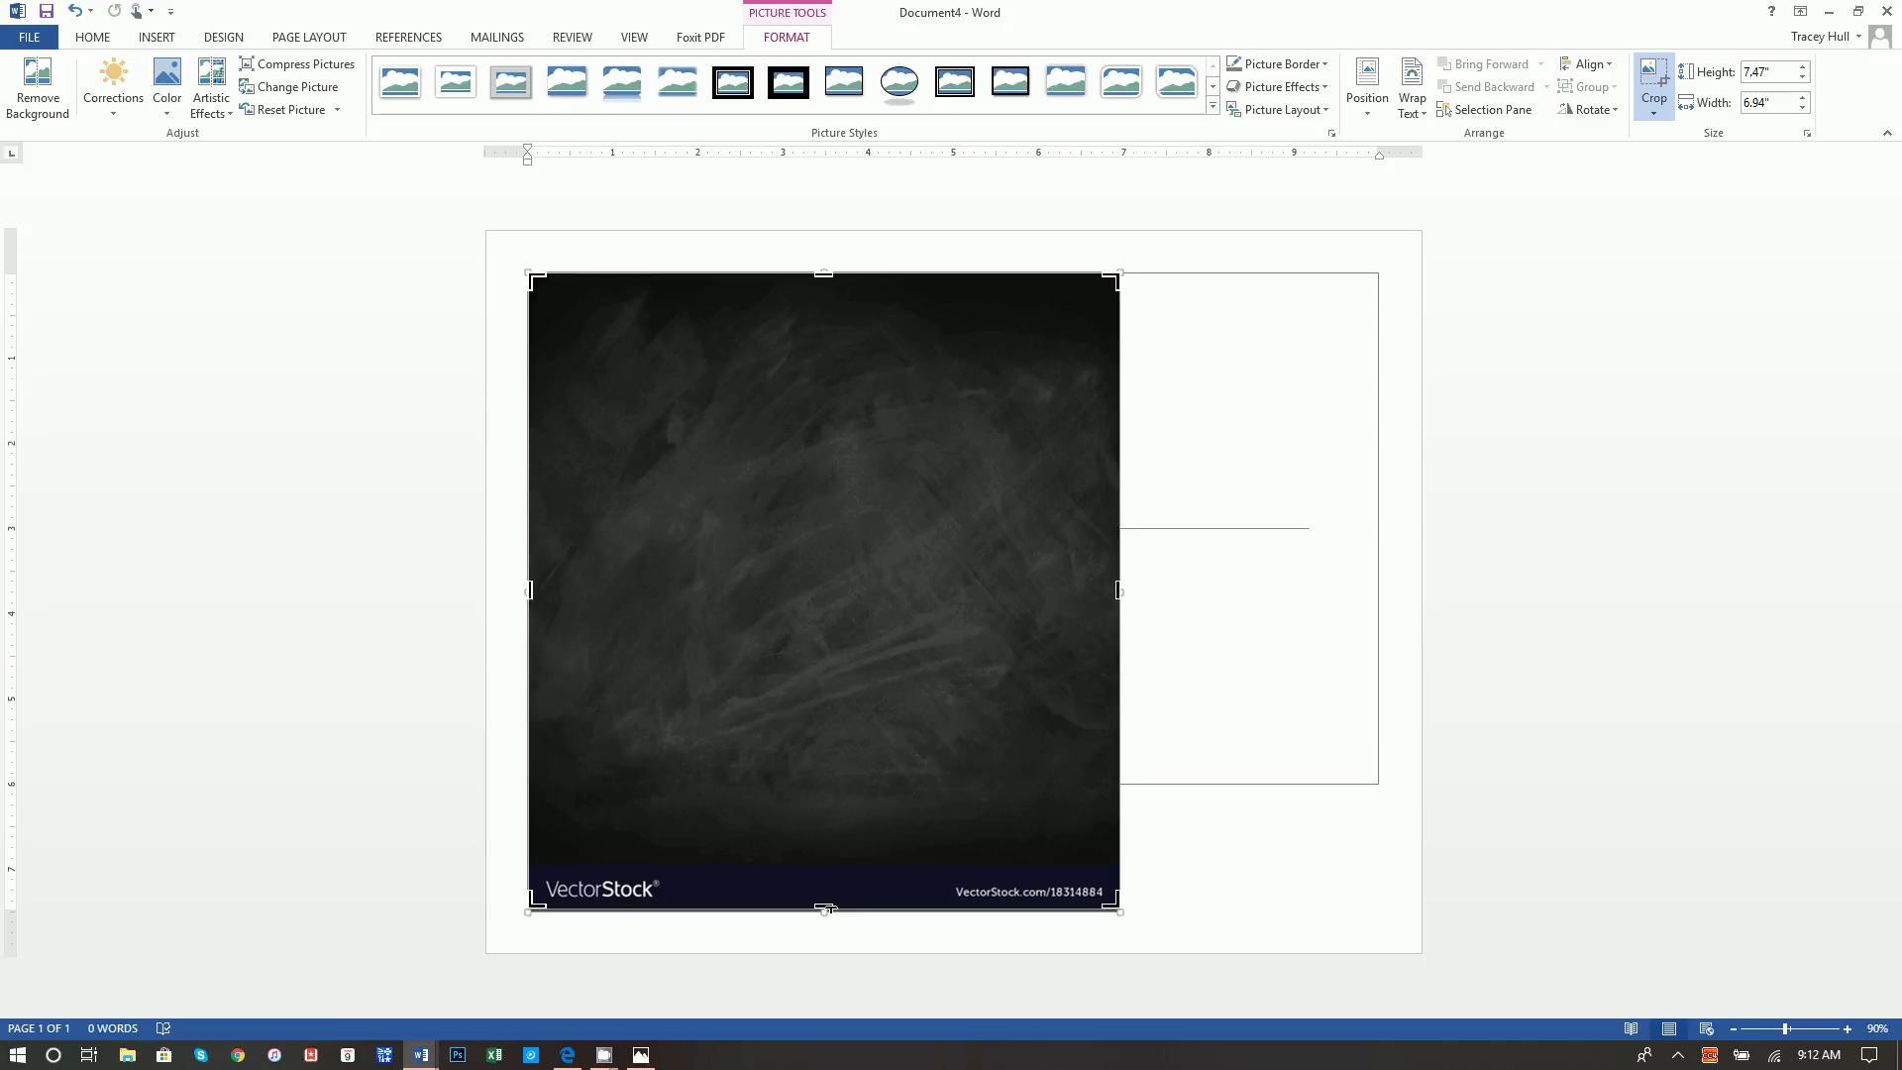
left_click_drag(823, 907, 828, 789)
left_click(1155, 836)
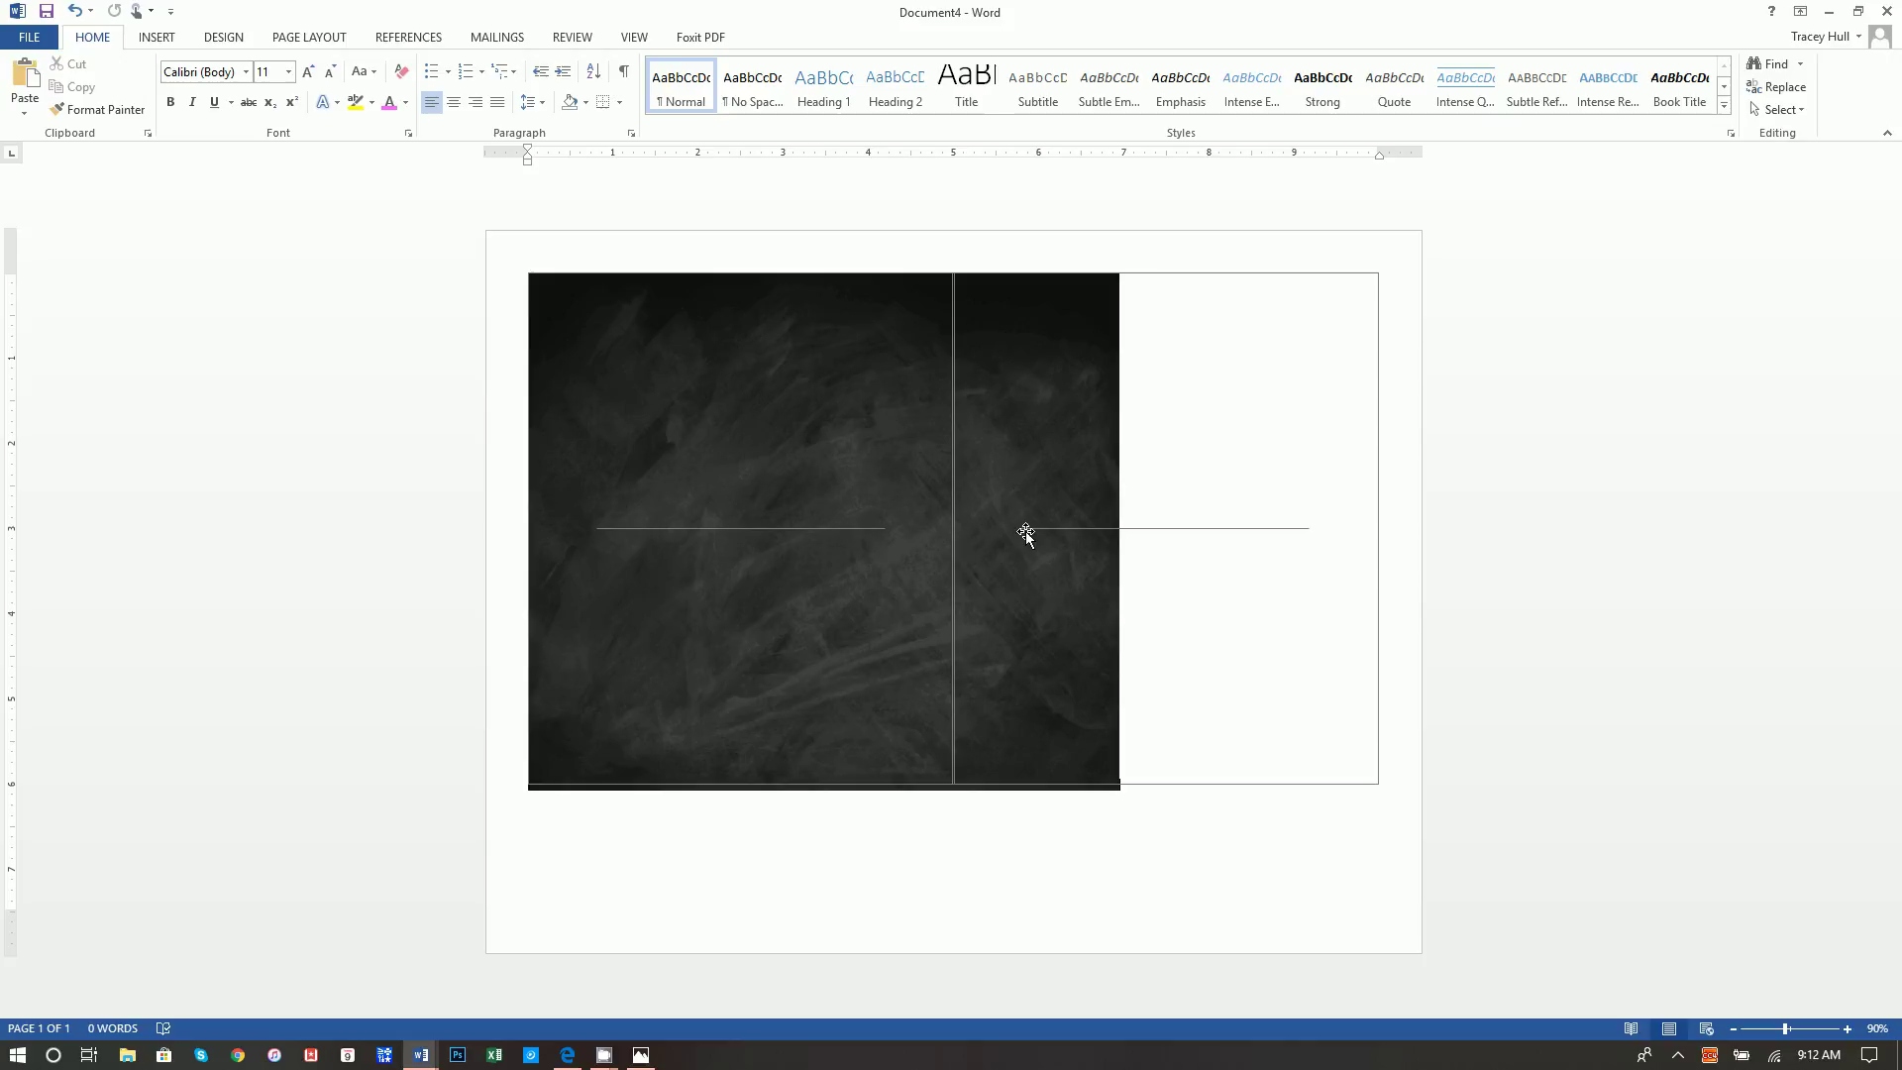
left_click(1030, 454)
left_click_drag(1120, 530, 1378, 530)
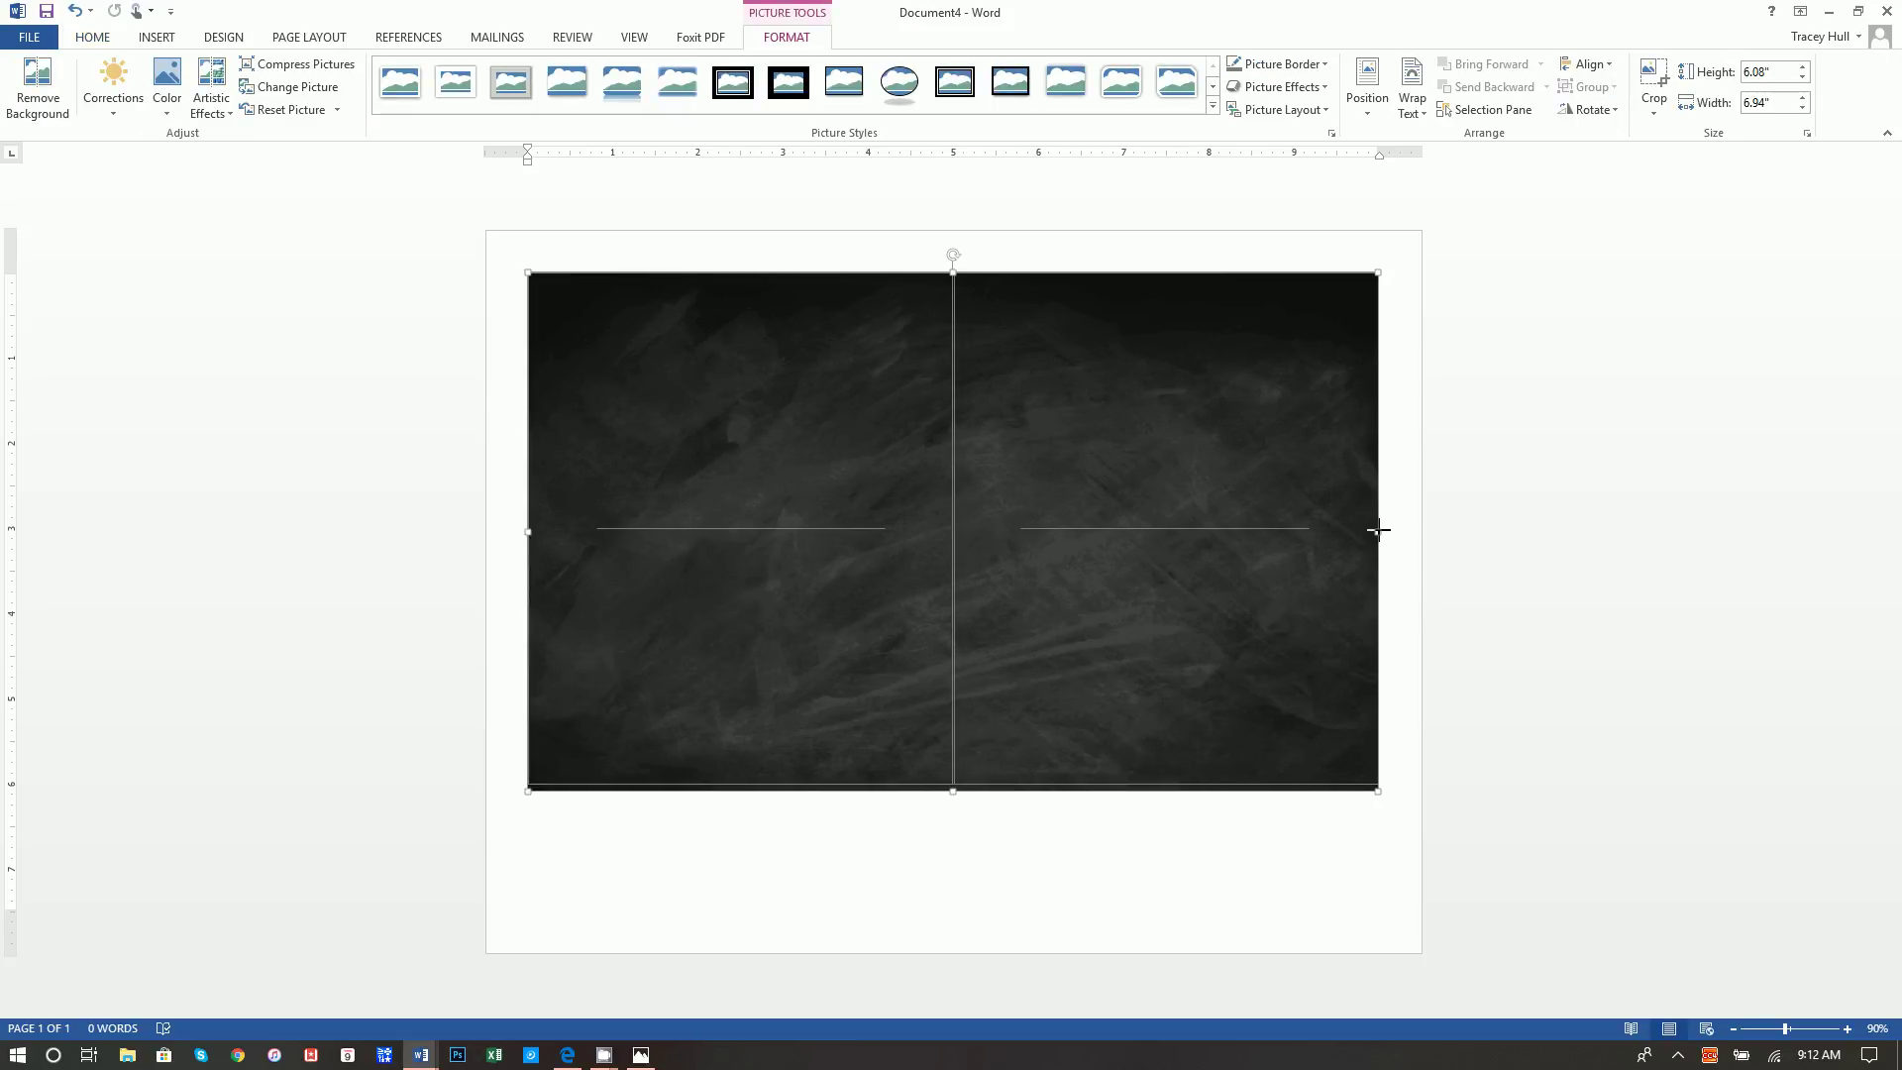